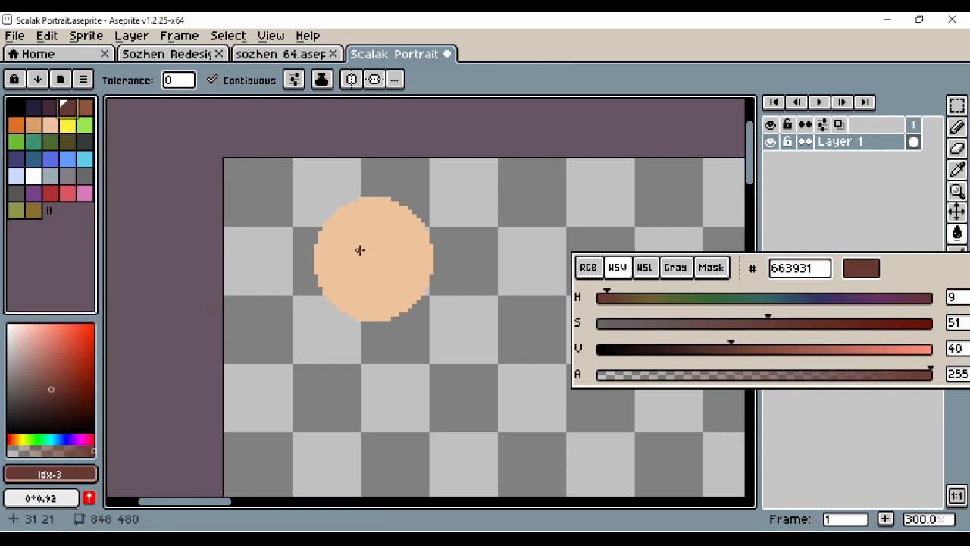
# Step: Paint a small eye near the middle of the face with a #663931 brown pupil and a #ffffff white beside it
pyautogui.press('b')
pyautogui.moveTo(363, 246); pyautogui.dragTo(363, 260)
pyautogui.click(400, 255)
pyautogui.hotkey('ctrl', 'z')
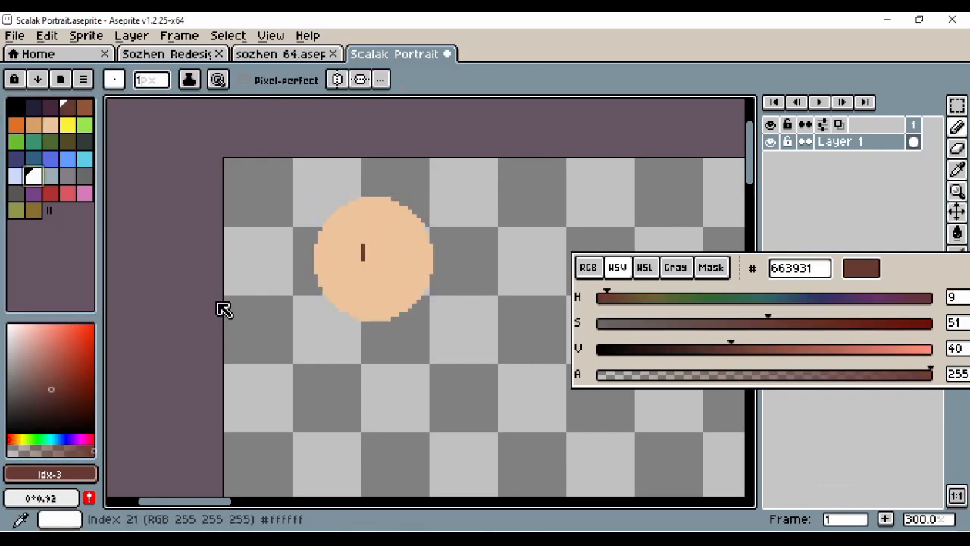
pyautogui.click(354, 254)
# Step: Duplicate the eye and space the two eyes apart horizontally on the face
pyautogui.press('+')
pyautogui.press('m')
pyautogui.hotkey('ctrl', 't')
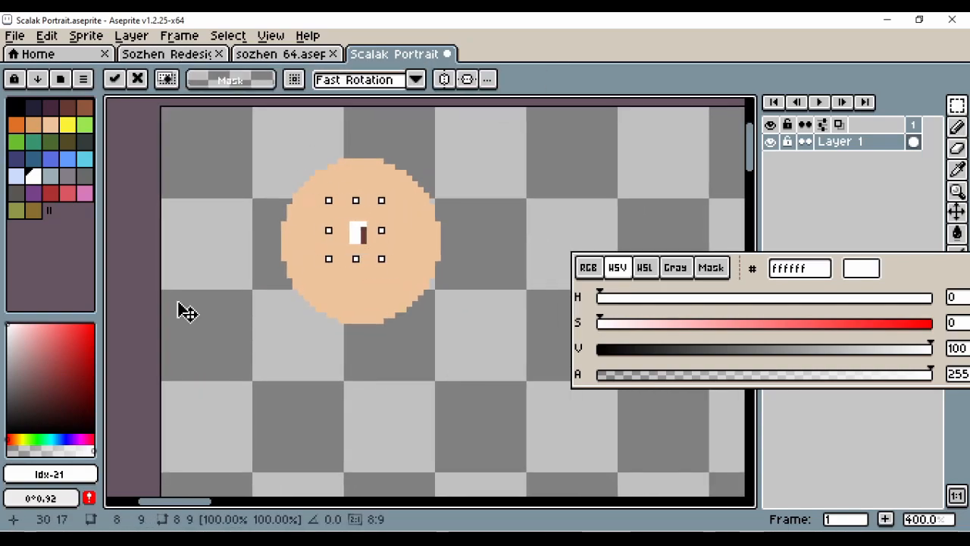
pyautogui.press('Right')
pyautogui.press('Right')
pyautogui.press('Right')
pyautogui.press('Right')
pyautogui.press('Right')
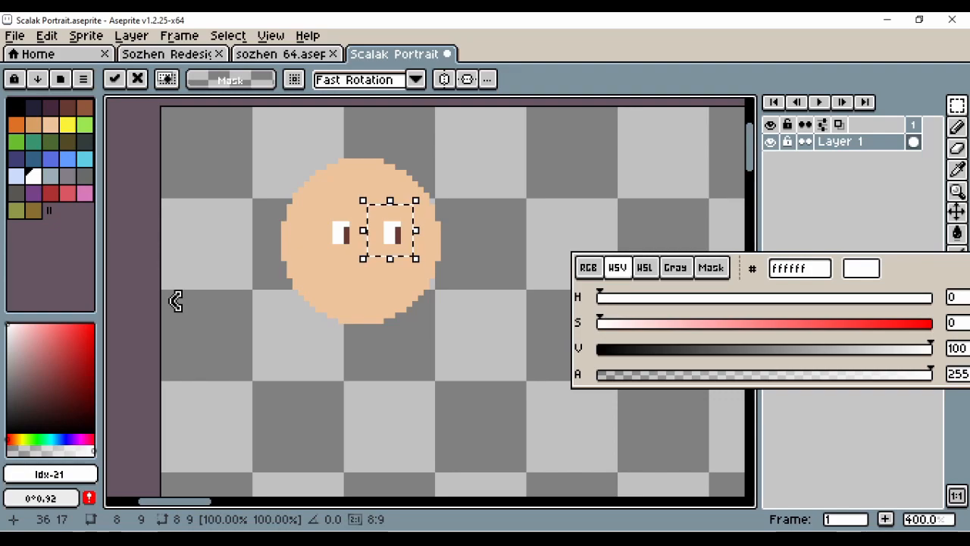
pyautogui.click(175, 301)
# Step: Draw the angled nose and a short horizontal mouth below the eyes in #d9a066
pyautogui.keyDown('alt'); pyautogui.click(375, 276); pyautogui.keyUp('alt')
pyautogui.press('b')
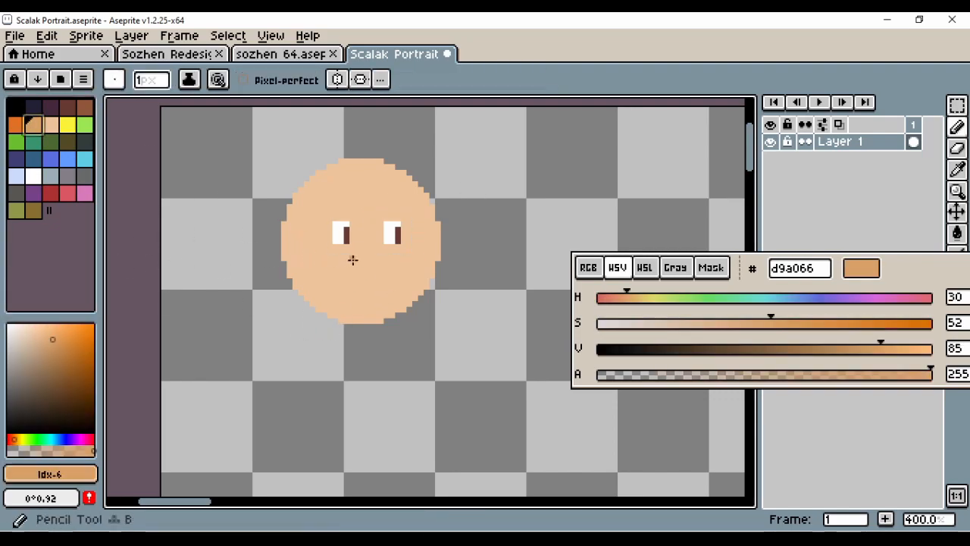
pyautogui.moveTo(364, 246)
pyautogui.mouseDown()
pyautogui.moveTo(372, 268)
pyautogui.moveTo(364, 287)
pyautogui.mouseUp()
pyautogui.keyDown('alt'); pyautogui.click(368, 260); pyautogui.keyUp('alt')
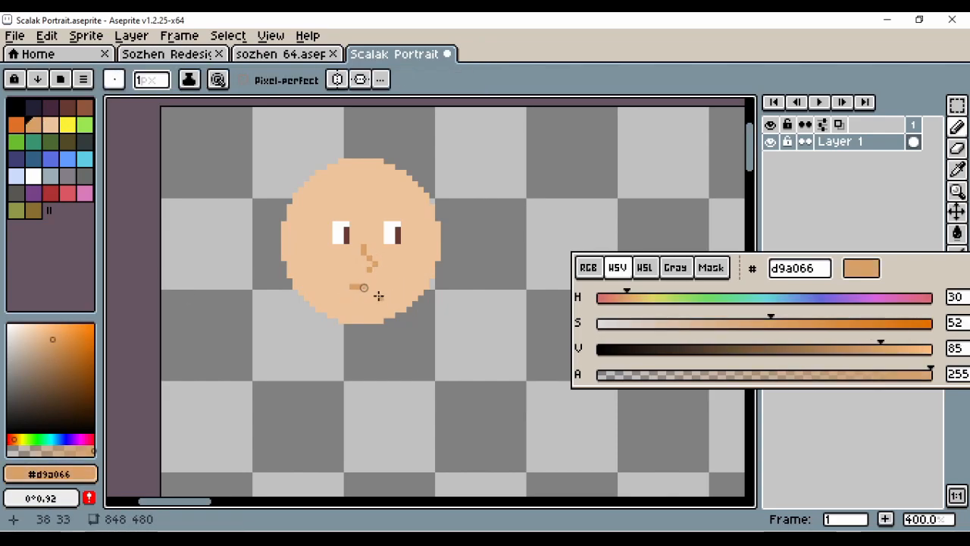
# Step: Taper the lower face to a narrow chin, shading the jaw edges in #edb887 and erasing the pixels outside them
pyautogui.keyDown('alt'); pyautogui.click(309, 260); pyautogui.keyUp('alt')
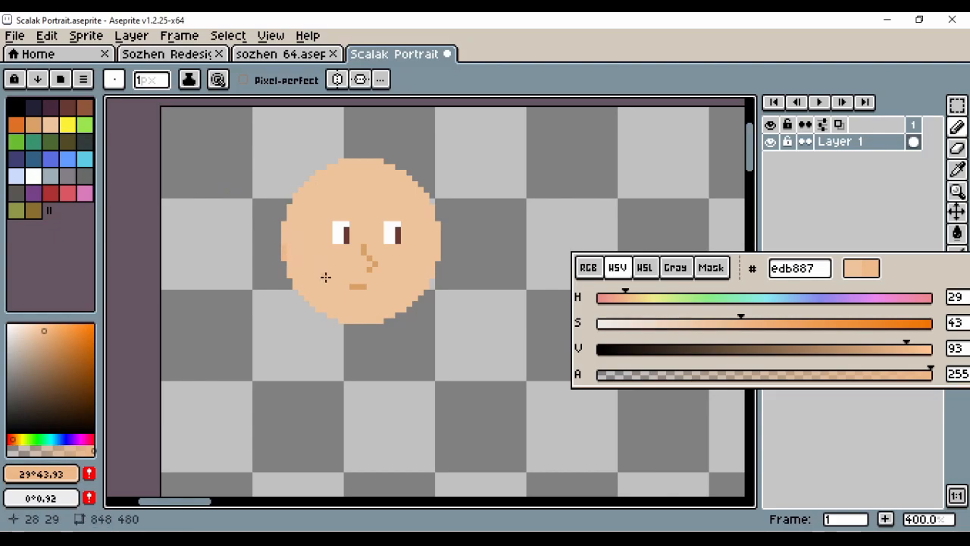
pyautogui.hotkey('ctrl', 'z')
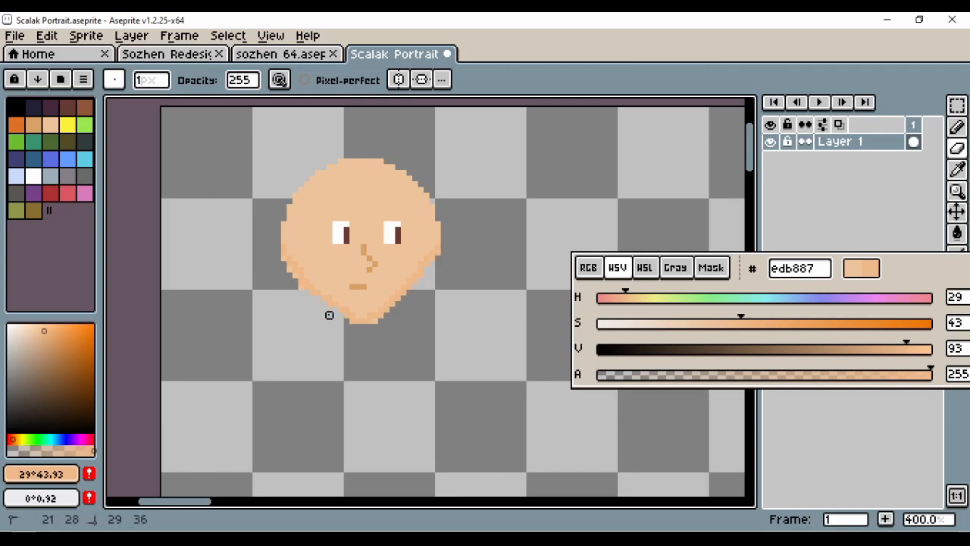
pyautogui.hotkey('ctrl', 'z')
pyautogui.hotkey('ctrl', 'z')
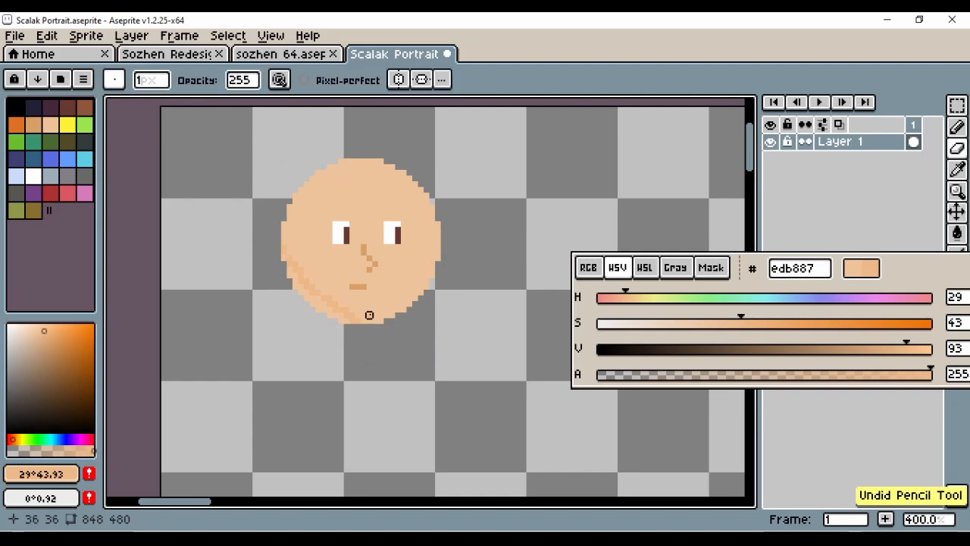
pyautogui.press('e')
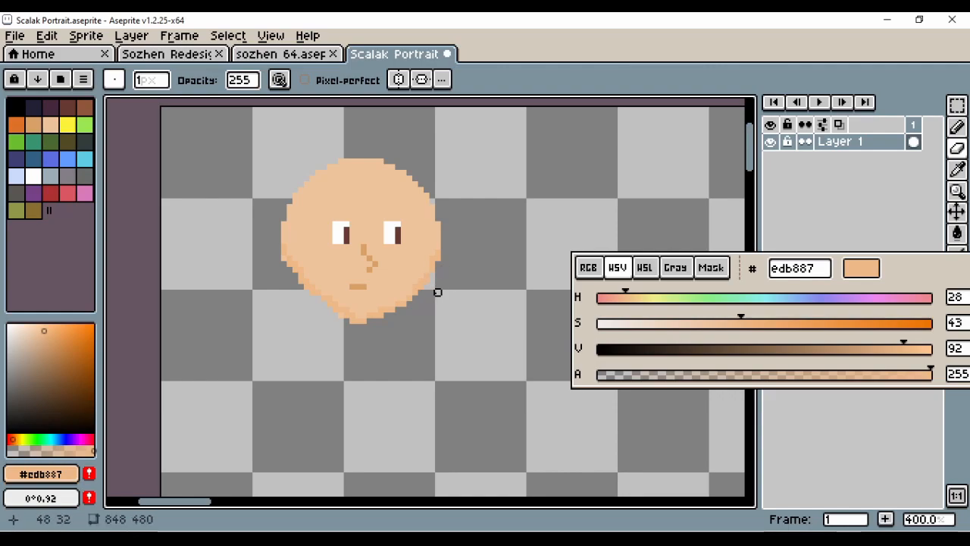
pyautogui.hotkey('ctrl', 'z')
pyautogui.hotkey('ctrl', 'z')
pyautogui.press('alt')
pyautogui.hotkey('ctrl', 'z')
pyautogui.hotkey('ctrl', 'z')
pyautogui.moveTo(357, 303); pyautogui.dragTo(367, 323)
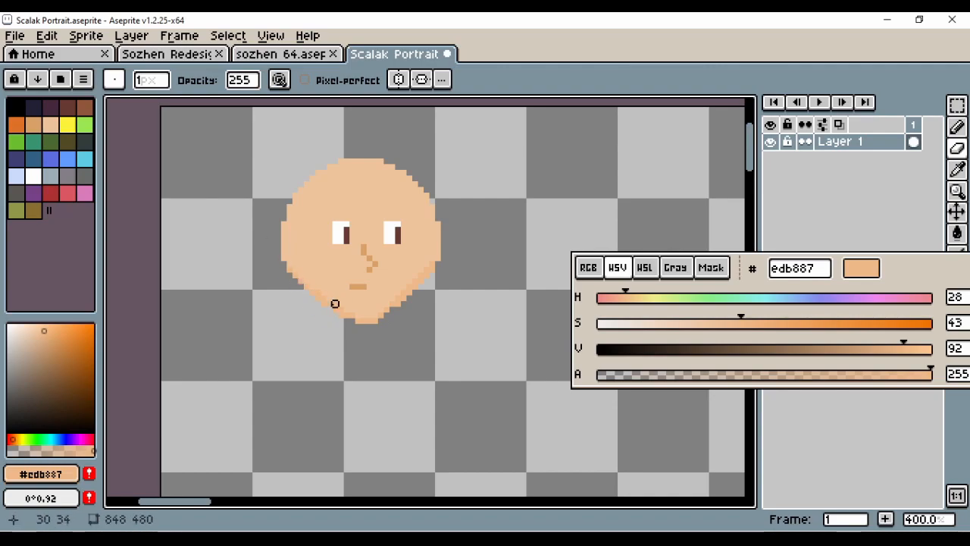
# Step: Paint a black sideburn down the left side of the face and a small #eec39a ear beside it
pyautogui.keyDown('alt'); pyautogui.click(289, 275); pyautogui.keyUp('alt')
pyautogui.moveTo(288, 253); pyautogui.dragTo(288, 265)
pyautogui.keyDown('alt'); pyautogui.click(283, 235); pyautogui.keyUp('alt')
pyautogui.click(279, 227)
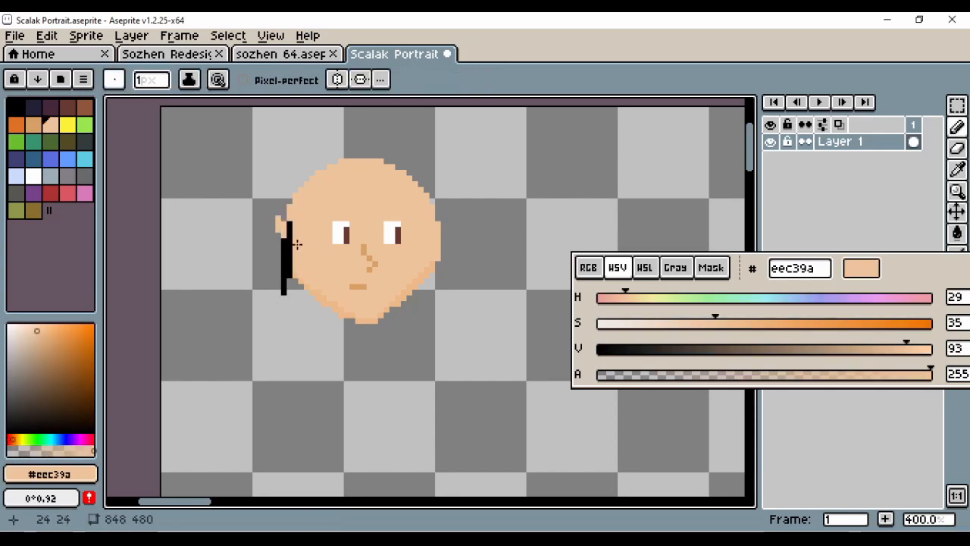
pyautogui.hotkey('ctrl', 'z')
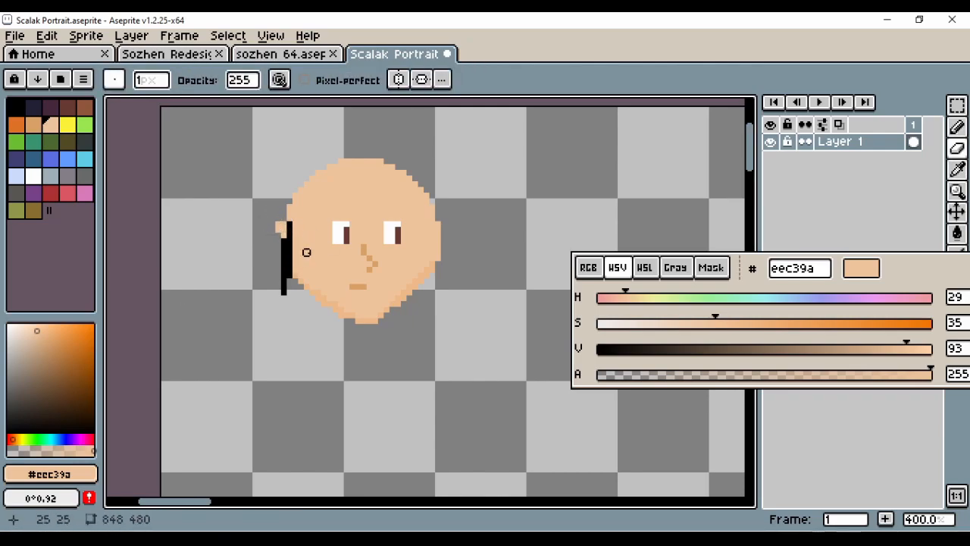
# Step: Paint black hair with a hairline across the forehead, a filled crown and strands behind the ear
pyautogui.keyDown('alt'); pyautogui.click(285, 228); pyautogui.keyUp('alt')
pyautogui.moveTo(290, 219)
pyautogui.mouseDown()
pyautogui.moveTo(343, 183)
pyautogui.moveTo(417, 183)
pyautogui.mouseUp()
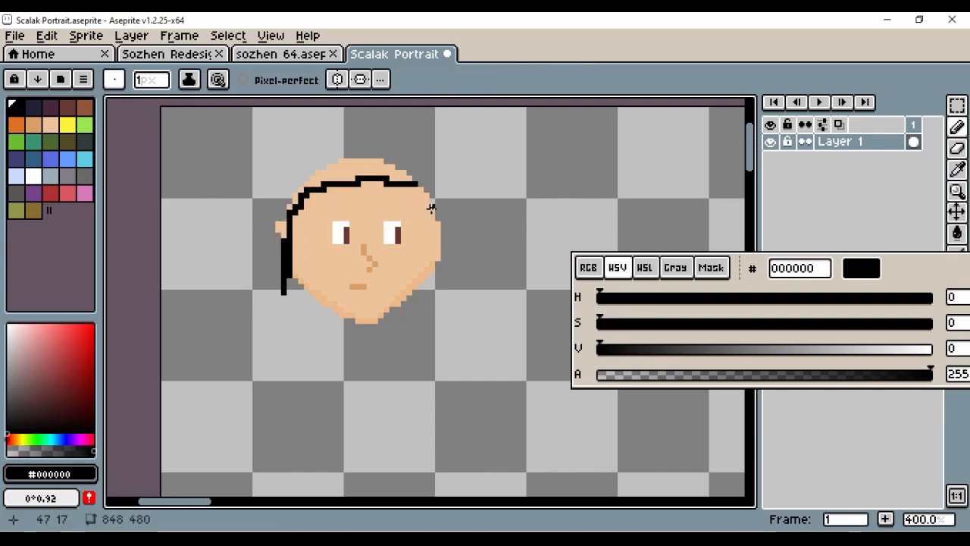
pyautogui.moveTo(310, 161)
pyautogui.mouseDown()
pyautogui.moveTo(411, 174)
pyautogui.moveTo(300, 188)
pyautogui.moveTo(292, 198)
pyautogui.moveTo(378, 161)
pyautogui.moveTo(352, 172)
pyautogui.moveTo(401, 179)
pyautogui.mouseUp()
pyautogui.moveTo(282, 196)
pyautogui.mouseDown()
pyautogui.moveTo(279, 265)
pyautogui.moveTo(276, 252)
pyautogui.moveTo(261, 264)
pyautogui.moveTo(269, 213)
pyautogui.moveTo(265, 280)
pyautogui.moveTo(267, 212)
pyautogui.moveTo(273, 260)
pyautogui.mouseUp()
pyautogui.press('e')
pyautogui.press('alt')
pyautogui.press('b')
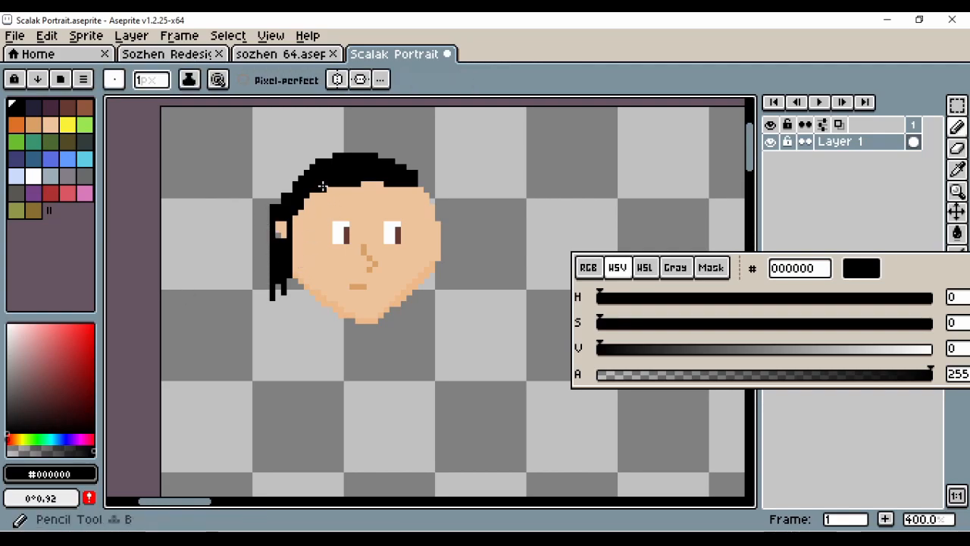
pyautogui.moveTo(339, 193); pyautogui.dragTo(323, 217)
pyautogui.moveTo(329, 195); pyautogui.dragTo(321, 209)
pyautogui.moveTo(375, 179)
pyautogui.mouseDown()
pyautogui.moveTo(346, 212)
pyautogui.moveTo(371, 204)
pyautogui.mouseUp()
pyautogui.hotkey('ctrl', 'z')
pyautogui.click(361, 182)
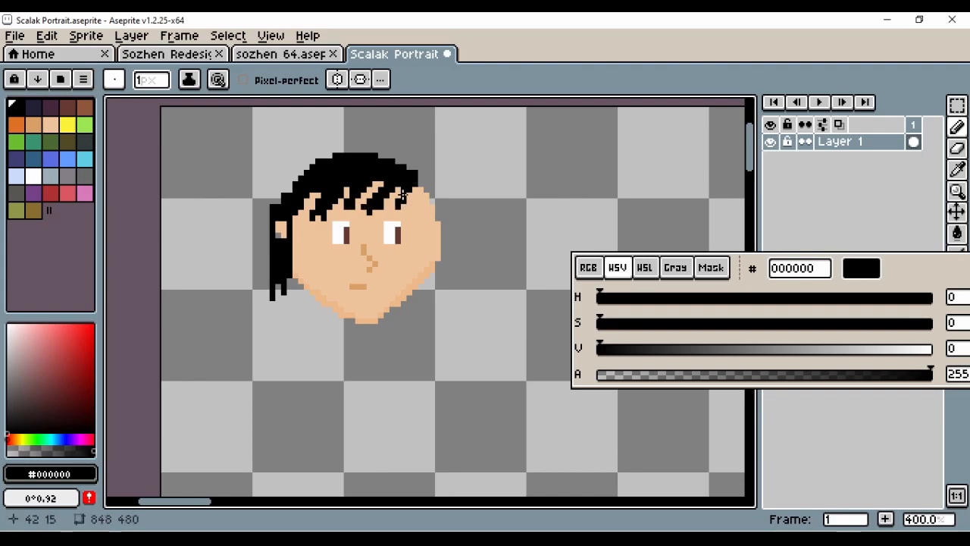
pyautogui.hotkey('ctrl', 'z')
pyautogui.hotkey('ctrl', 'z')
pyautogui.hotkey('ctrl', 'z')
pyautogui.hotkey('ctrl', 'z')
pyautogui.hotkey('ctrl', 'z')
pyautogui.keyDown('alt'); pyautogui.click(363, 250); pyautogui.keyUp('alt')
pyautogui.keyDown('alt'); pyautogui.click(331, 181); pyautogui.keyUp('alt')
pyautogui.hotkey('ctrl', 'z')
pyautogui.moveTo(323, 212); pyautogui.dragTo(347, 211)
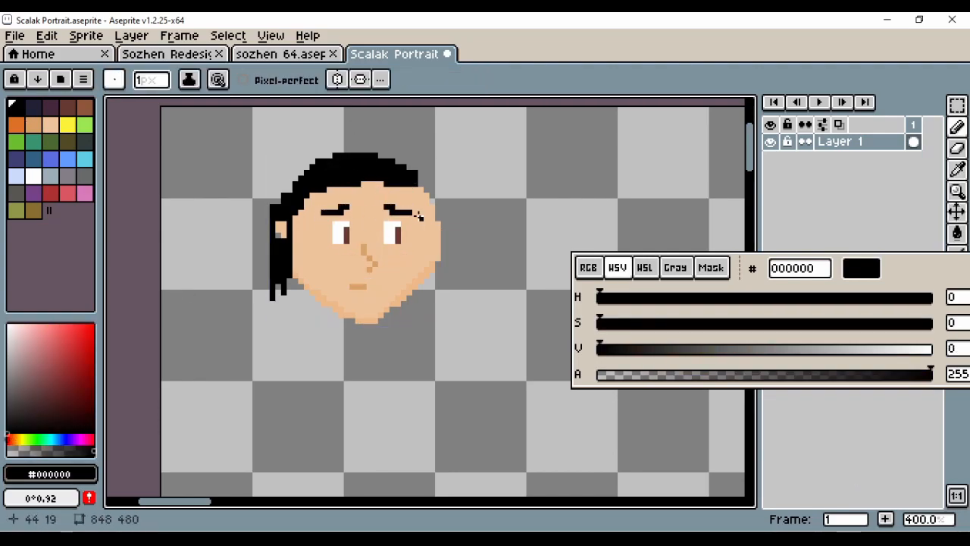
pyautogui.hotkey('ctrl', 'z')
pyautogui.hotkey('ctrl', 'z')
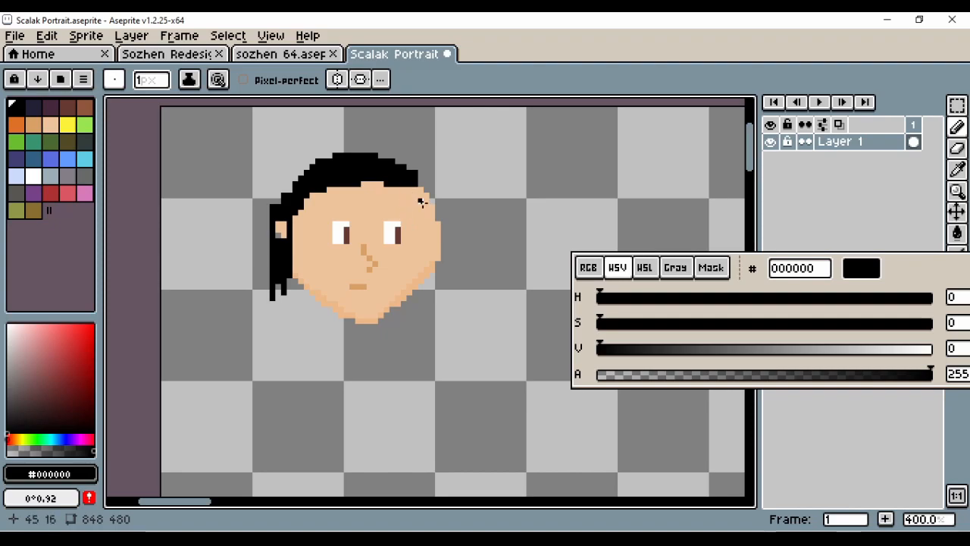
# Step: Undo the hair strands behind the ear and thicken the black hair just above the ear
pyautogui.hotkey('ctrl', 'z')
pyautogui.moveTo(286, 216); pyautogui.dragTo(287, 201)
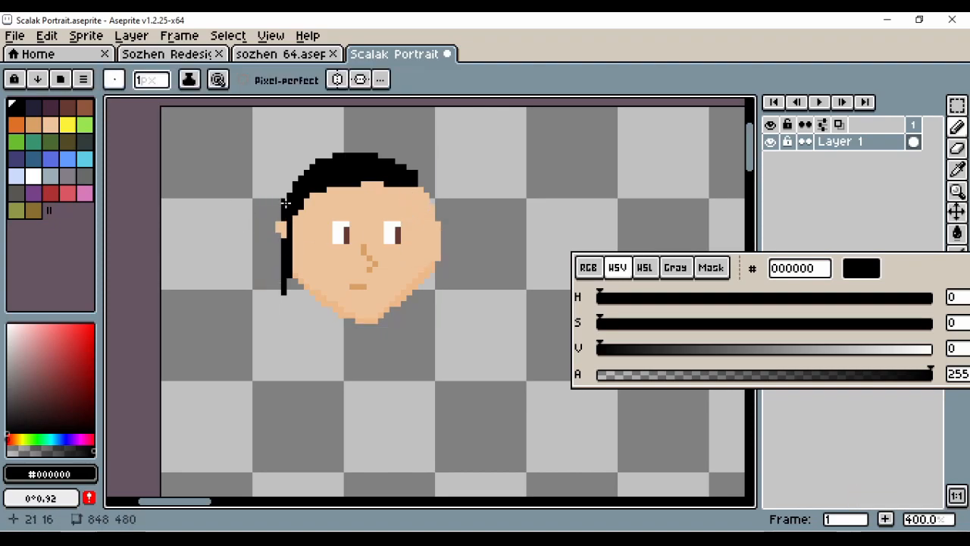
pyautogui.keyDown('alt'); pyautogui.click(326, 271); pyautogui.keyUp('alt')
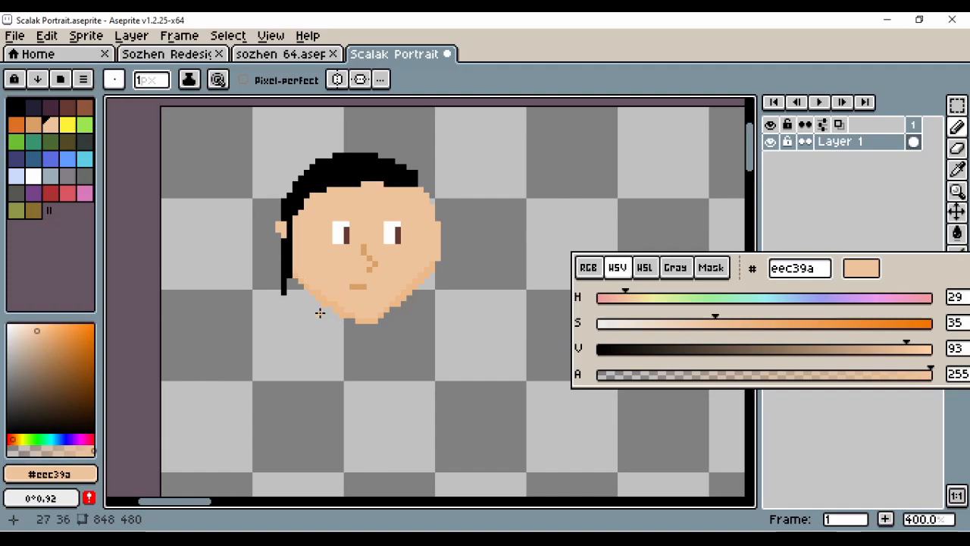
pyautogui.keyDown('alt'); pyautogui.click(326, 301); pyautogui.keyUp('alt')
pyautogui.moveTo(741, 323)
pyautogui.mouseDown()
pyautogui.moveTo(932, 324)
pyautogui.moveTo(758, 323)
pyautogui.moveTo(768, 324)
pyautogui.mouseUp()
pyautogui.keyDown('alt'); pyautogui.click(326, 301); pyautogui.keyUp('alt')
pyautogui.click(877, 348)
pyautogui.moveTo(331, 313); pyautogui.dragTo(332, 369)
pyautogui.moveTo(399, 306); pyautogui.dragTo(399, 365)
pyautogui.hotkey('ctrl', 'z')
pyautogui.hotkey('ctrl', 'z')
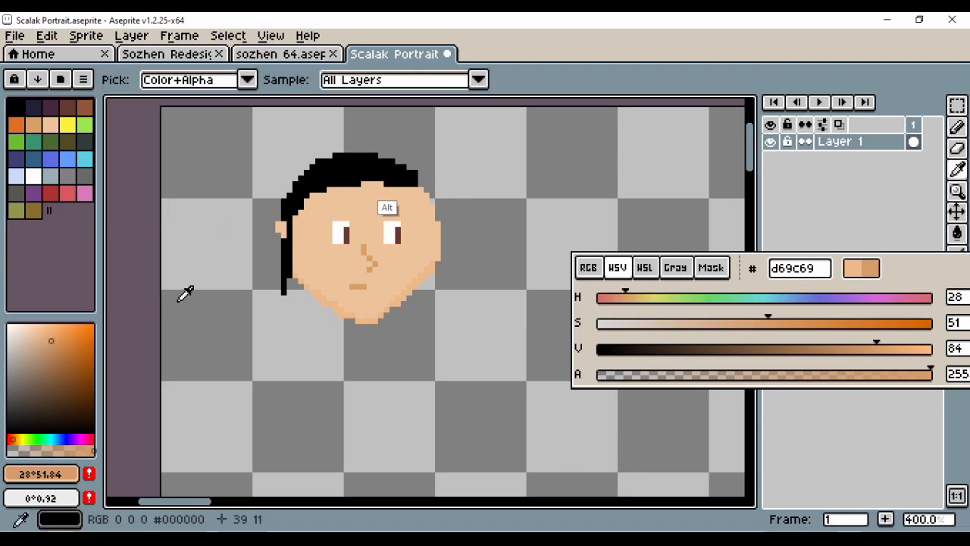
# Step: Extend the black hair down the right side of the forehead to about eye level
pyautogui.keyDown('alt'); pyautogui.click(413, 182); pyautogui.keyUp('alt')
pyautogui.moveTo(414, 183); pyautogui.dragTo(440, 224)
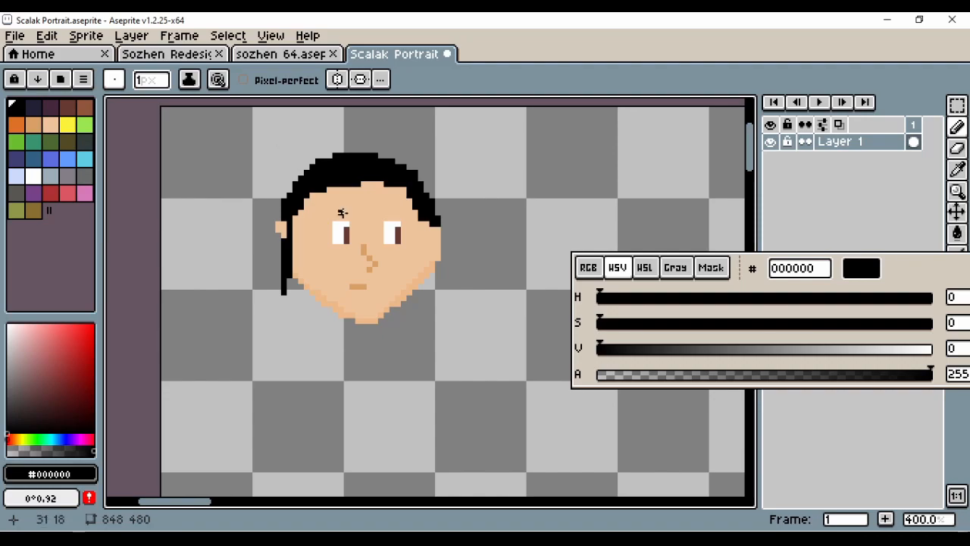
# Step: Mix the darker skin tone #eba567 and draw two vertical neck lines below the jaw
pyautogui.keyDown('alt'); pyautogui.click(426, 276); pyautogui.keyUp('alt')
pyautogui.click(784, 323)
pyautogui.click(872, 349)
pyautogui.click(897, 350)
pyautogui.keyDown('alt'); pyautogui.click(329, 308); pyautogui.keyUp('alt')
pyautogui.moveTo(329, 311); pyautogui.dragTo(329, 368)
pyautogui.moveTo(402, 300); pyautogui.dragTo(402, 356)
pyautogui.hotkey('ctrl', 'z')
pyautogui.hotkey('ctrl', 'z')
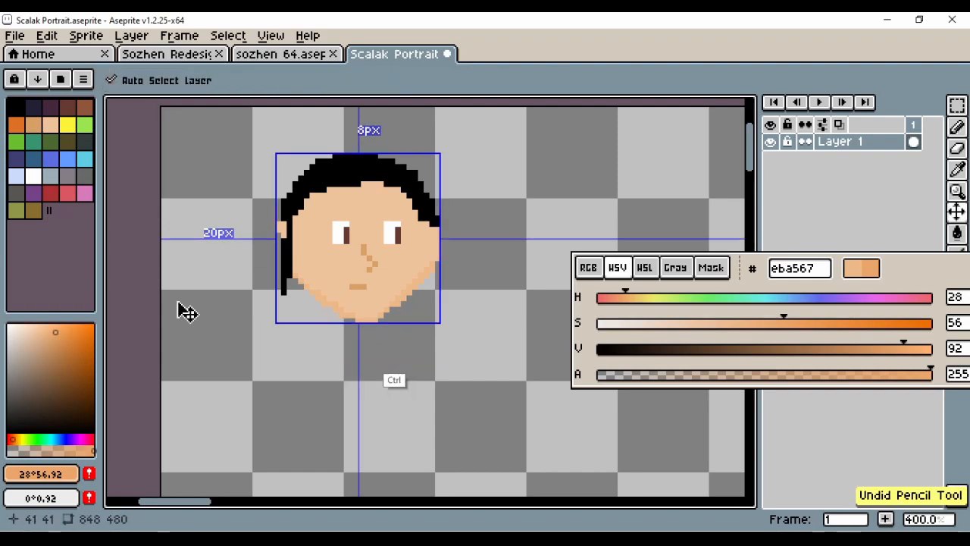
pyautogui.moveTo(314, 296); pyautogui.dragTo(311, 362)
pyautogui.moveTo(403, 305); pyautogui.dragTo(403, 356)
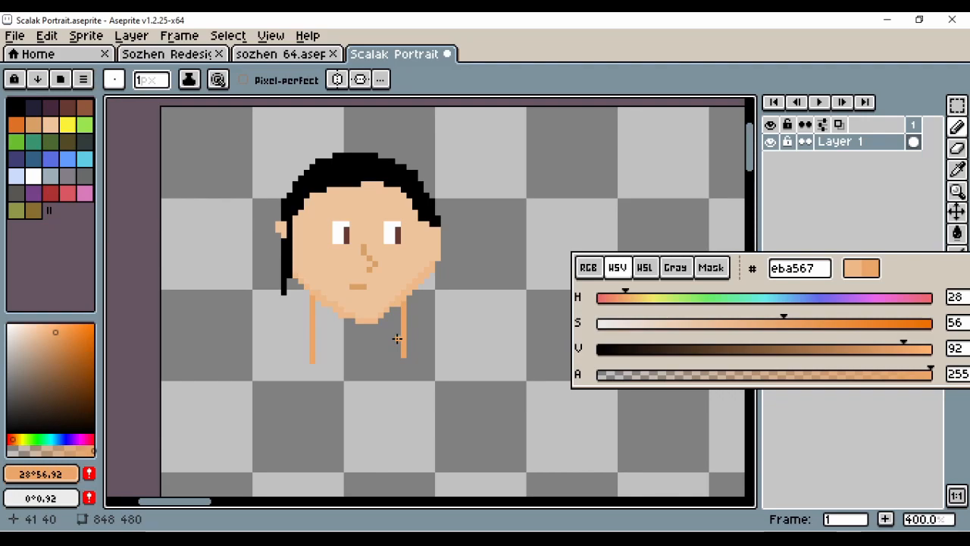
# Step: Draw a black torso outline with a curved neckline, rounded shoulders and both arm sides
pyautogui.keyDown('alt'); pyautogui.click(266, 372); pyautogui.keyUp('alt')
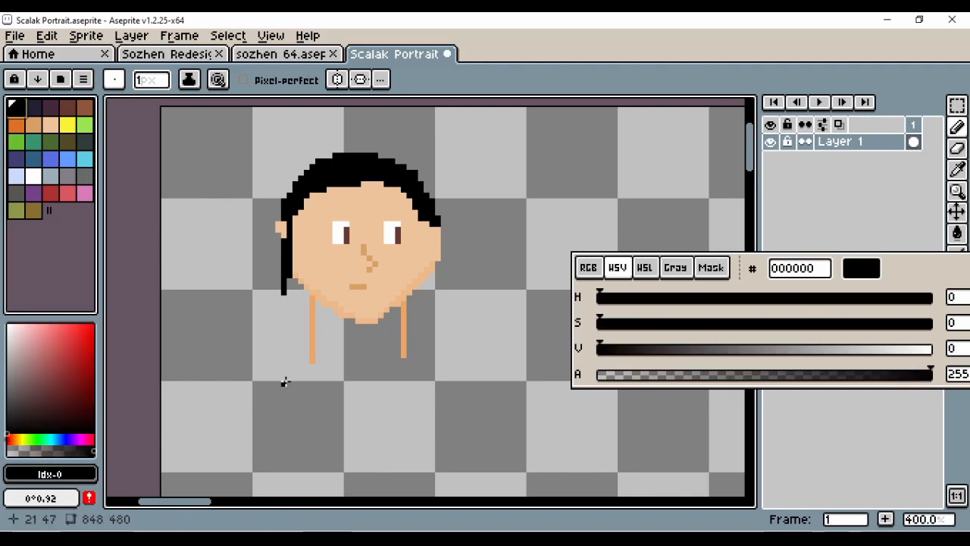
pyautogui.moveTo(305, 338)
pyautogui.mouseDown()
pyautogui.moveTo(337, 363)
pyautogui.moveTo(423, 331)
pyautogui.mouseUp()
pyautogui.hotkey('ctrl', 'z')
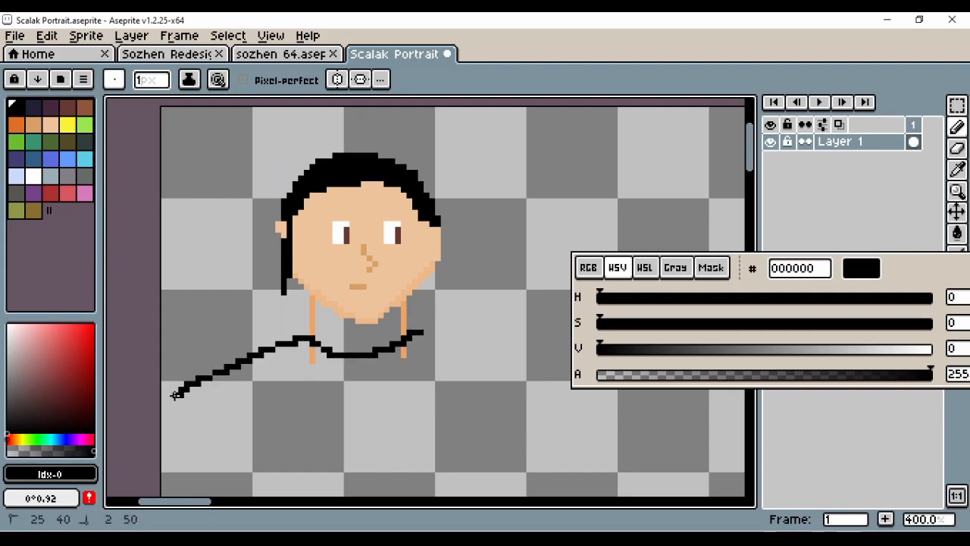
pyautogui.moveTo(300, 338)
pyautogui.mouseDown()
pyautogui.moveTo(250, 416)
pyautogui.moveTo(227, 432)
pyautogui.mouseUp()
pyautogui.hotkey('ctrl', 'z')
pyautogui.hotkey('ctrl', 'z')
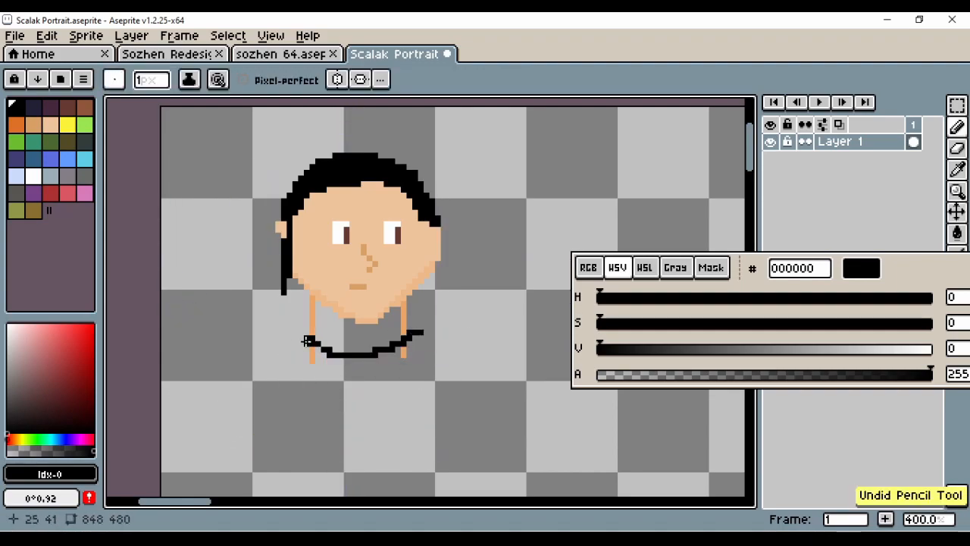
pyautogui.moveTo(311, 338); pyautogui.dragTo(251, 455)
pyautogui.moveTo(423, 332)
pyautogui.mouseDown()
pyautogui.moveTo(468, 384)
pyautogui.moveTo(472, 478)
pyautogui.mouseUp()
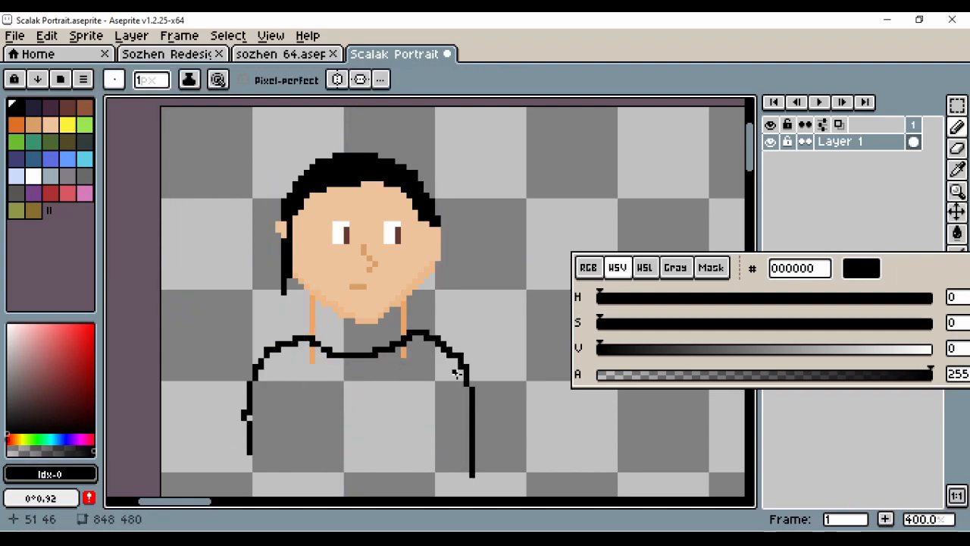
# Step: Erase the neck line ends below the neckline and the stray pixels on the left arm outline
pyautogui.press('e')
pyautogui.moveTo(403, 339); pyautogui.dragTo(400, 358)
pyautogui.moveTo(312, 341); pyautogui.dragTo(312, 362)
pyautogui.press('alt')
pyautogui.keyDown('alt'); pyautogui.click(249, 413); pyautogui.keyUp('alt')
pyautogui.press('b')
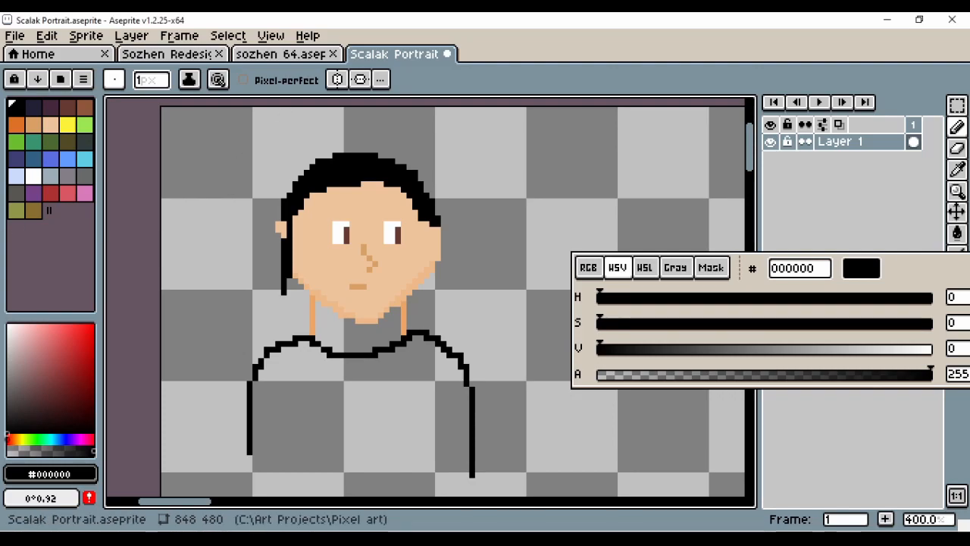
# Step: Move the torso outline up two pixels, closer to the chin, and clear the selection
pyautogui.press('m')
pyautogui.moveTo(223, 318); pyautogui.dragTo(507, 482)
pyautogui.press('Down')
pyautogui.press('Down')
pyautogui.hotkey('ctrl', 'z')
pyautogui.moveTo(227, 327); pyautogui.dragTo(507, 493)
pyautogui.press('Return')
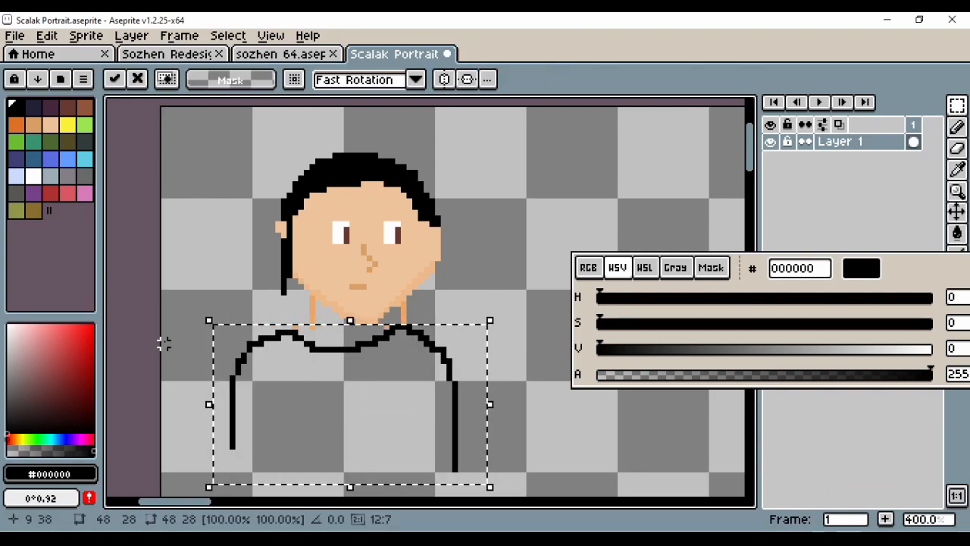
pyautogui.press('Up')
pyautogui.press('Up')
pyautogui.hotkey('ctrl', 'd')
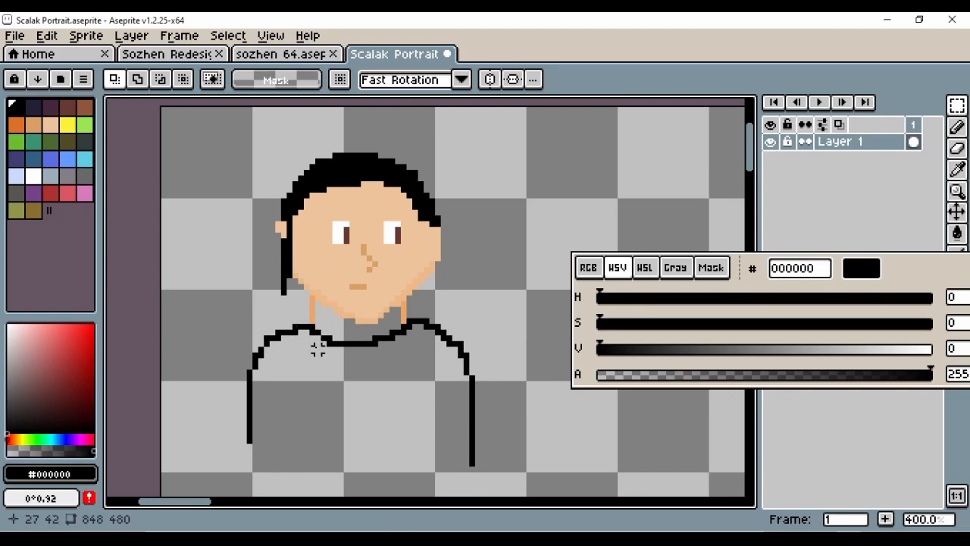
# Step: Erase the whole torso outline with an enlarged eraser and restore the eraser size to 1 px
pyautogui.press('x')
pyautogui.press('b')
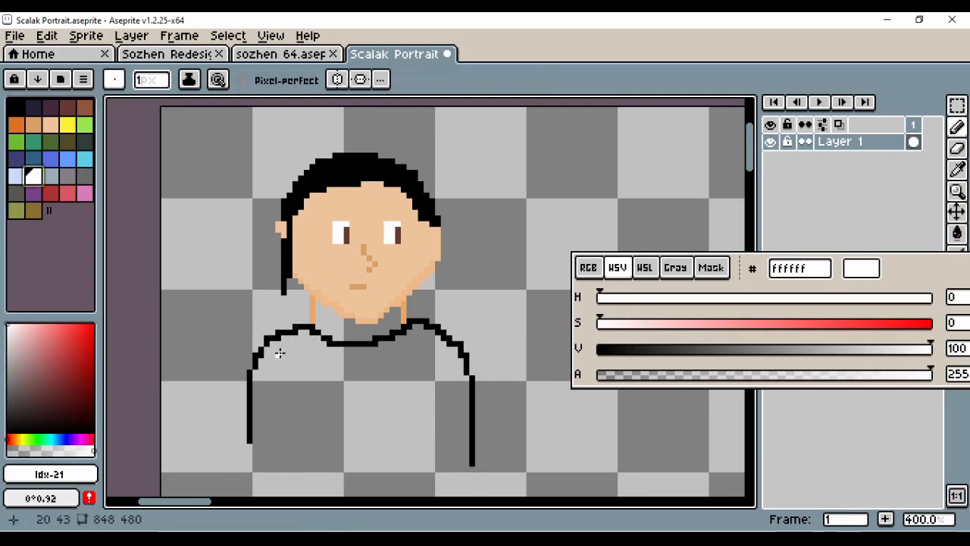
pyautogui.moveTo(152, 79); pyautogui.dragTo(182, 102)
pyautogui.moveTo(273, 388)
pyautogui.mouseDown()
pyautogui.moveTo(301, 387)
pyautogui.moveTo(404, 379)
pyautogui.moveTo(450, 432)
pyautogui.moveTo(288, 372)
pyautogui.moveTo(307, 402)
pyautogui.mouseUp()
pyautogui.moveTo(151, 80); pyautogui.dragTo(135, 102)
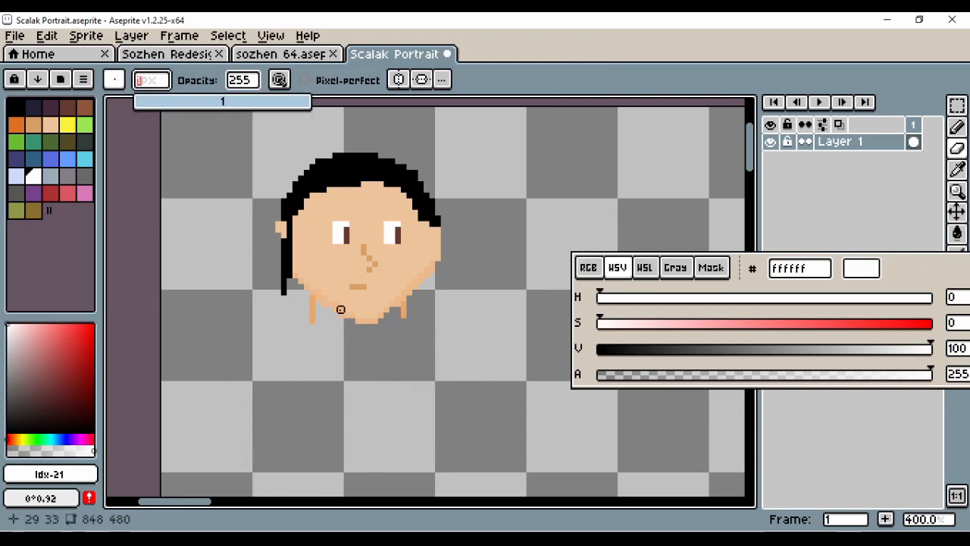
# Step: Draw a curved #ffffff white collar line on each side of the neck, bending inward below the chin
pyautogui.keyDown('alt'); pyautogui.click(405, 316); pyautogui.keyUp('alt')
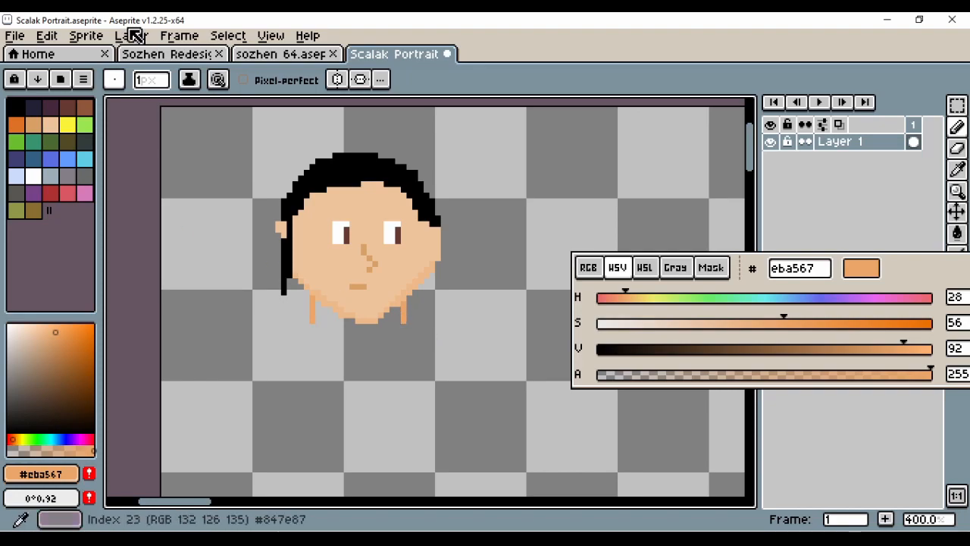
pyautogui.click(33, 175)
pyautogui.moveTo(304, 309); pyautogui.dragTo(307, 359)
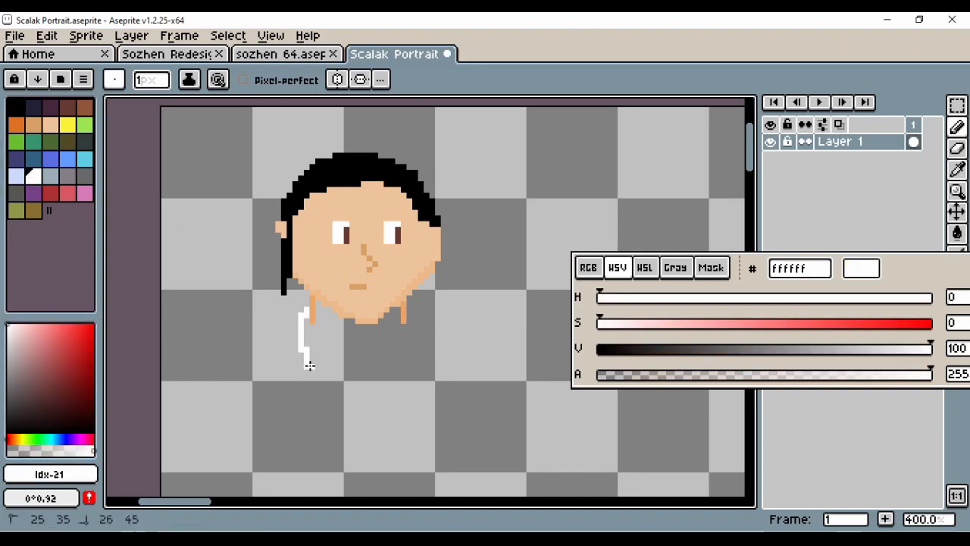
pyautogui.hotkey('ctrl', 'z')
pyautogui.moveTo(306, 309); pyautogui.dragTo(329, 355)
pyautogui.moveTo(407, 309)
pyautogui.mouseDown()
pyautogui.moveTo(425, 329)
pyautogui.moveTo(394, 353)
pyautogui.mouseUp()
pyautogui.hotkey('ctrl', 'z')
pyautogui.keyDown('alt'); pyautogui.click(409, 324); pyautogui.keyUp('alt')
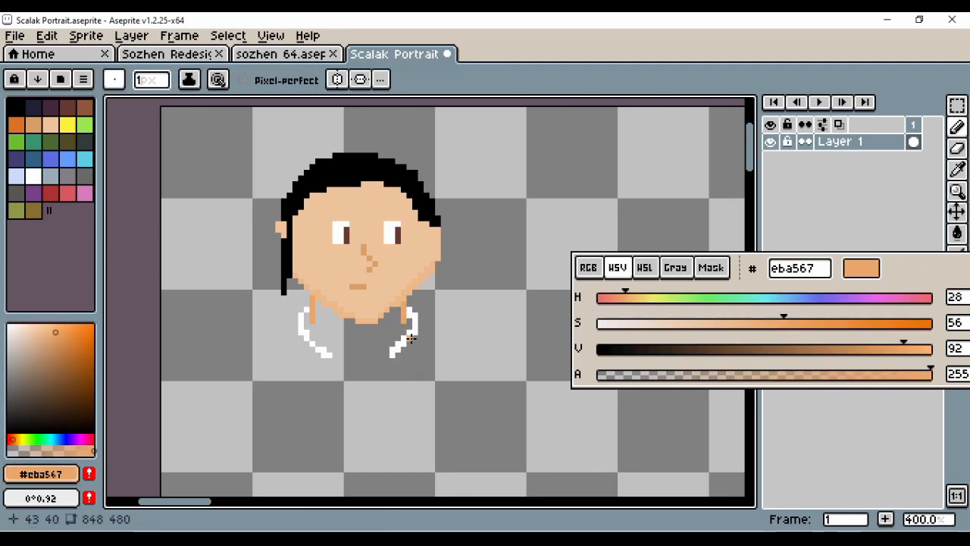
# Step: Extend the lower ends of both #ffffff collar lines inward below the chin, erasing the pixels that run off course
pyautogui.keyDown('alt'); pyautogui.click(393, 355); pyautogui.keyUp('alt')
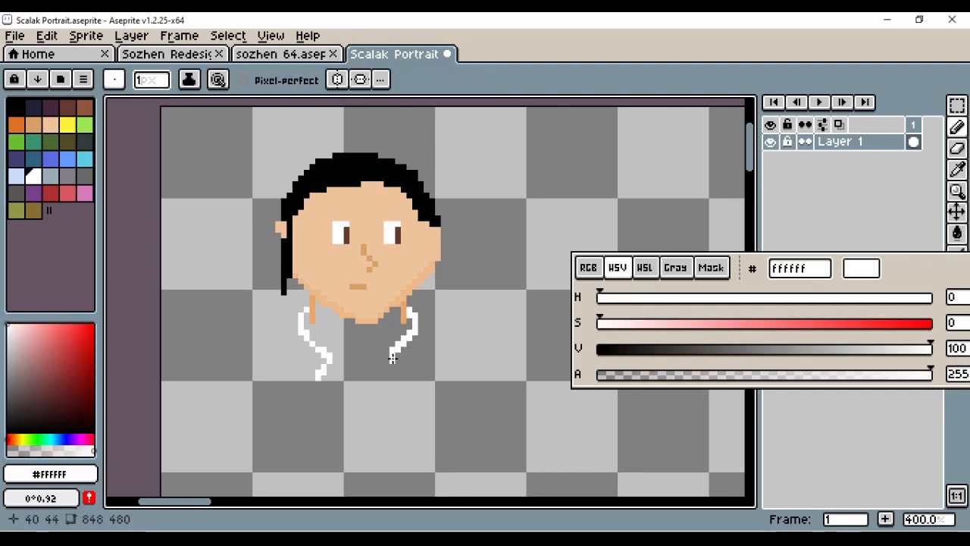
pyautogui.press('e')
pyautogui.moveTo(398, 361)
pyautogui.mouseDown()
pyautogui.moveTo(414, 341)
pyautogui.moveTo(380, 361)
pyautogui.moveTo(336, 353)
pyautogui.moveTo(346, 360)
pyautogui.mouseUp()
pyautogui.press('b')
pyautogui.press('e')
pyautogui.press('b')
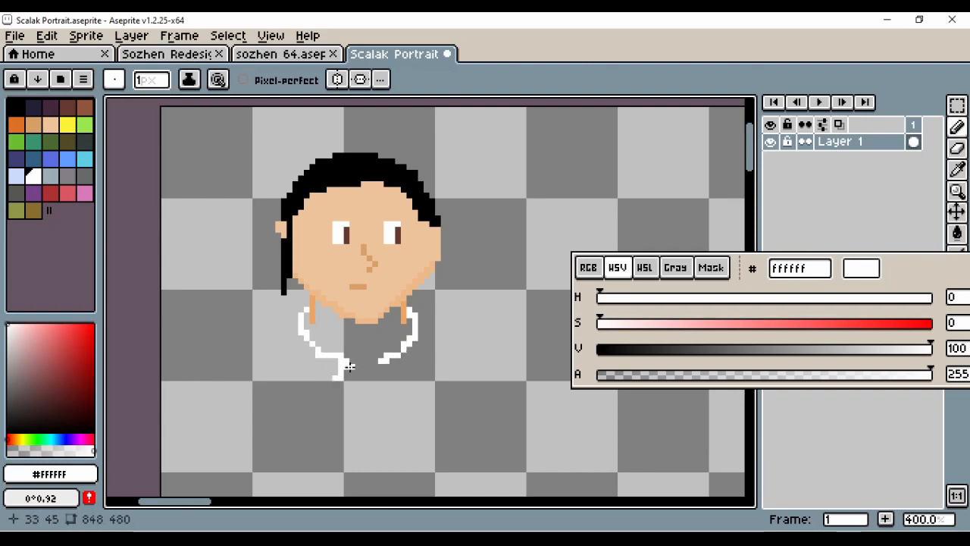
# Step: Draw the outer edges of both collar flaps in white and join the flaps with a small V below the neck
pyautogui.moveTo(296, 318)
pyautogui.mouseDown()
pyautogui.moveTo(310, 366)
pyautogui.moveTo(384, 363)
pyautogui.moveTo(392, 378)
pyautogui.moveTo(426, 317)
pyautogui.mouseUp()
pyautogui.press('e')
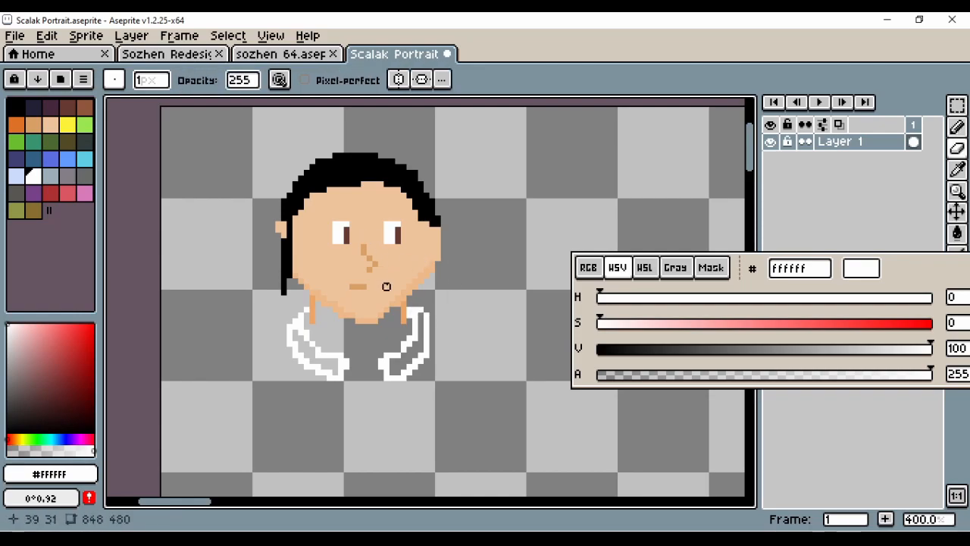
pyautogui.press('b')
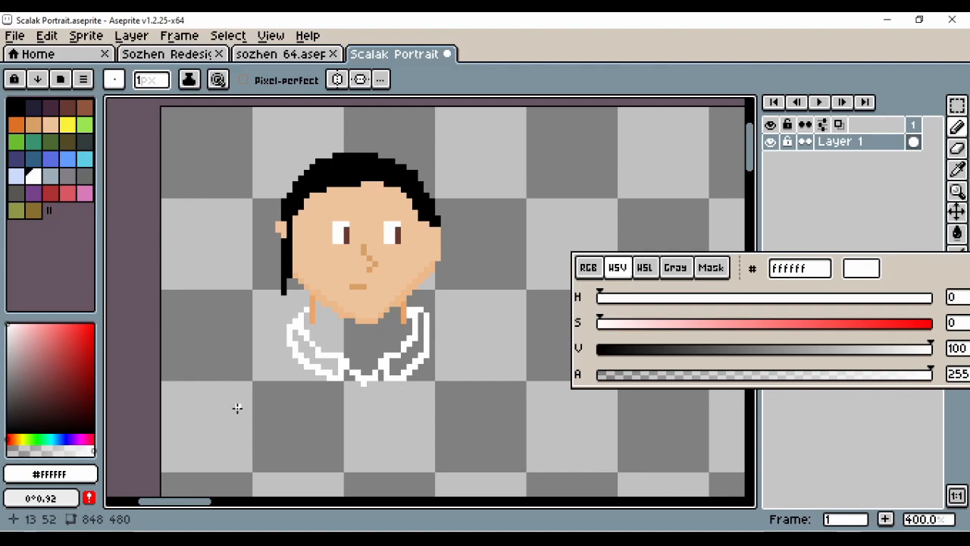
# Step: Draw a curved white shoulder and arm line outward from each collar flap and trim the end of the left one
pyautogui.moveTo(284, 341); pyautogui.dragTo(247, 425)
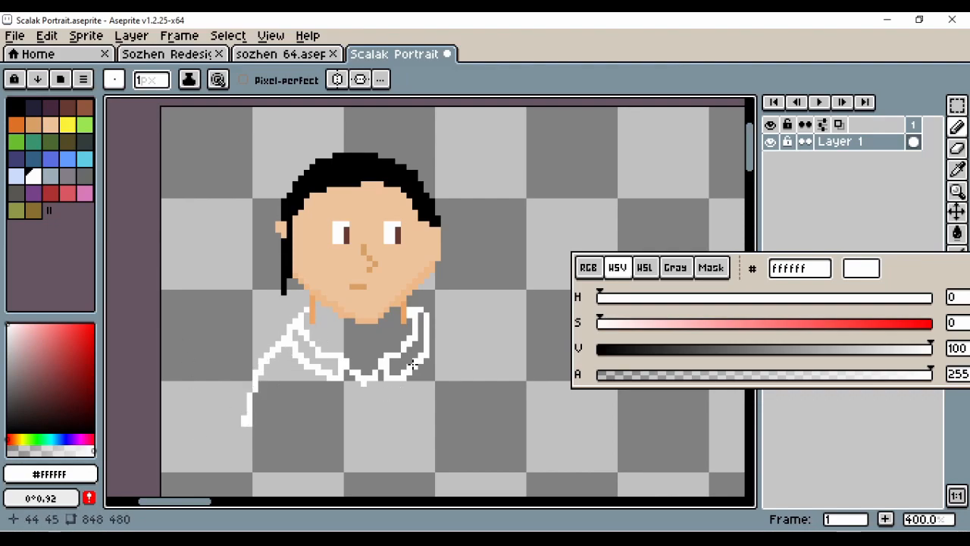
pyautogui.moveTo(426, 327); pyautogui.dragTo(478, 418)
pyautogui.moveTo(248, 423)
pyautogui.mouseDown()
pyautogui.moveTo(250, 452)
pyautogui.moveTo(250, 415)
pyautogui.mouseUp()
pyautogui.press('e')
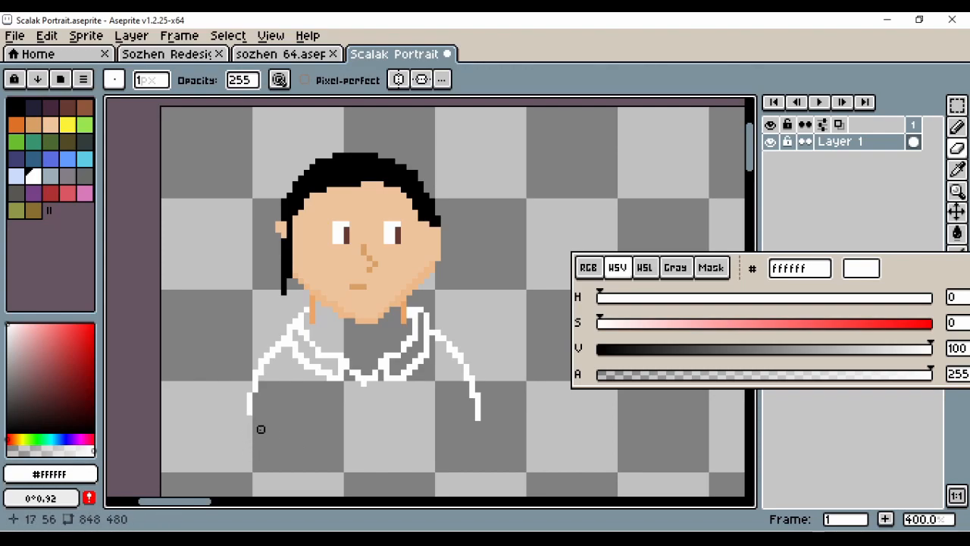
pyautogui.press('b')
# Step: Extend both neck lines down to the collar in #eba567 and draw a short white vertical line below the collar's V
pyautogui.keyDown('alt'); pyautogui.click(314, 326); pyautogui.keyUp('alt')
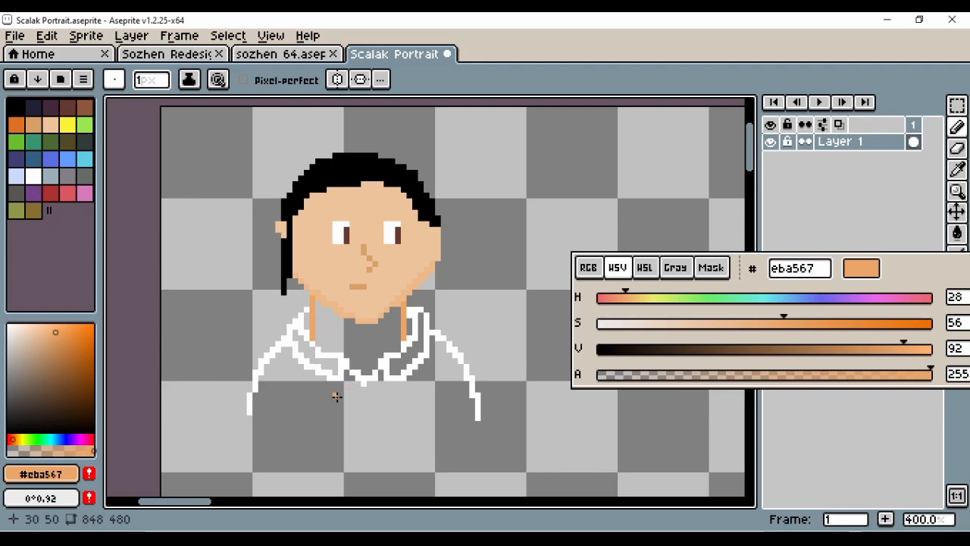
pyautogui.keyDown('alt'); pyautogui.click(308, 375); pyautogui.keyUp('alt')
pyautogui.moveTo(362, 383); pyautogui.dragTo(367, 417)
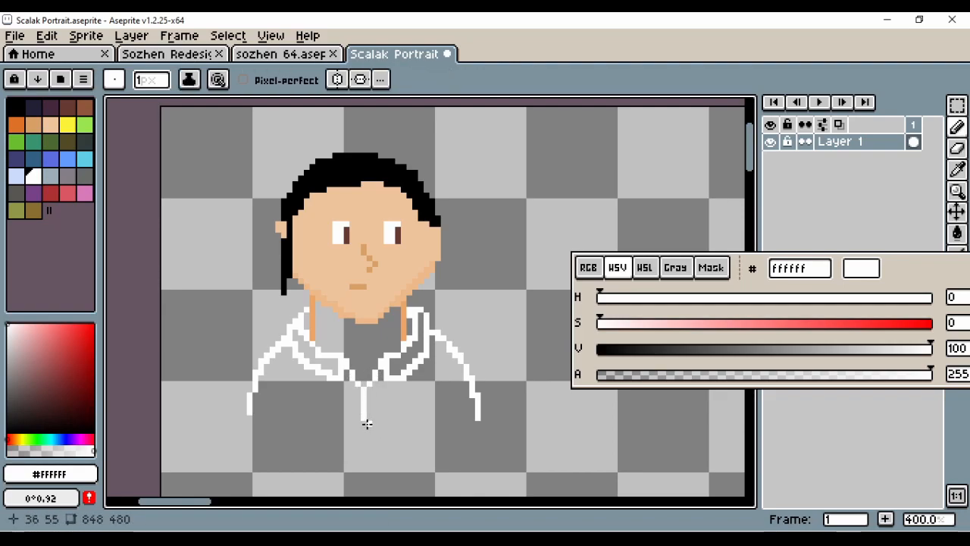
pyautogui.click(32, 106)
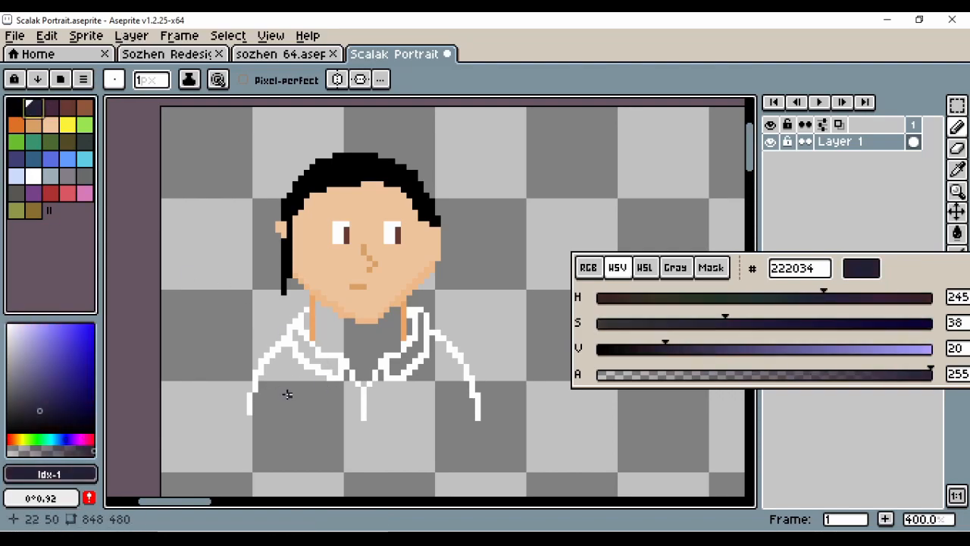
pyautogui.moveTo(264, 357)
pyautogui.mouseDown()
pyautogui.moveTo(284, 440)
pyautogui.moveTo(316, 384)
pyautogui.moveTo(374, 396)
pyautogui.moveTo(439, 367)
pyautogui.moveTo(455, 375)
pyautogui.moveTo(461, 429)
pyautogui.mouseUp()
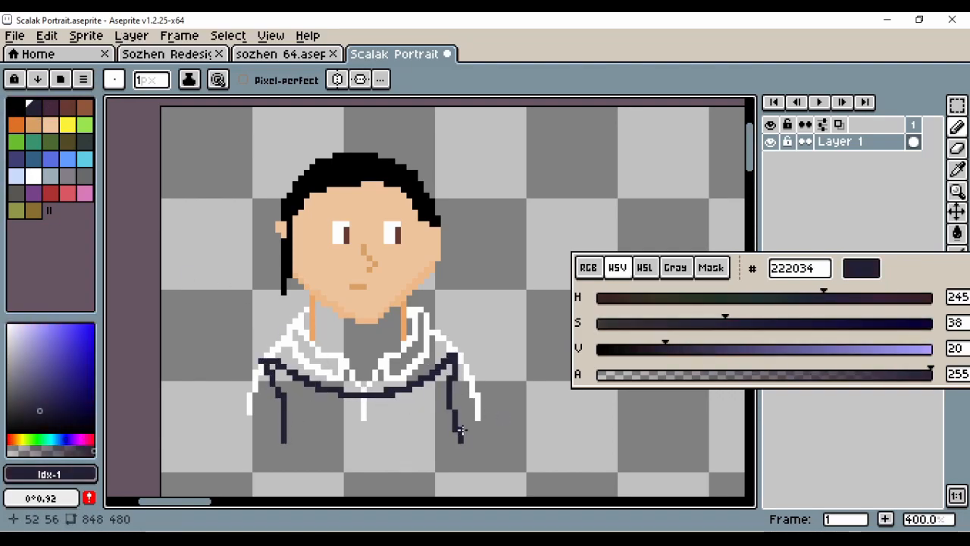
pyautogui.moveTo(282, 445)
pyautogui.mouseDown()
pyautogui.moveTo(436, 443)
pyautogui.moveTo(462, 430)
pyautogui.moveTo(450, 430)
pyautogui.moveTo(460, 411)
pyautogui.moveTo(452, 449)
pyautogui.mouseUp()
pyautogui.press('e')
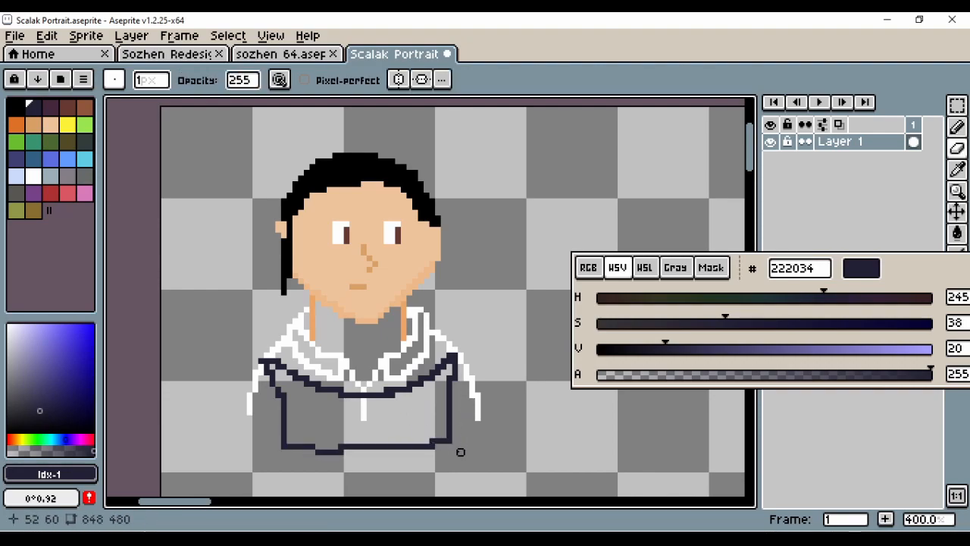
pyautogui.hotkey('ctrl', 'z')
pyautogui.hotkey('ctrl', 'z')
pyautogui.hotkey('ctrl', 'z')
pyautogui.hotkey('ctrl', 'z')
# Step: Close the torso with a #ffffff bottom outline curving between the ends of the two arm lines
pyautogui.keyDown('alt'); pyautogui.click(252, 406); pyautogui.keyUp('alt')
pyautogui.moveTo(250, 415)
pyautogui.mouseDown()
pyautogui.moveTo(348, 423)
pyautogui.moveTo(470, 412)
pyautogui.mouseUp()
pyautogui.press('e')
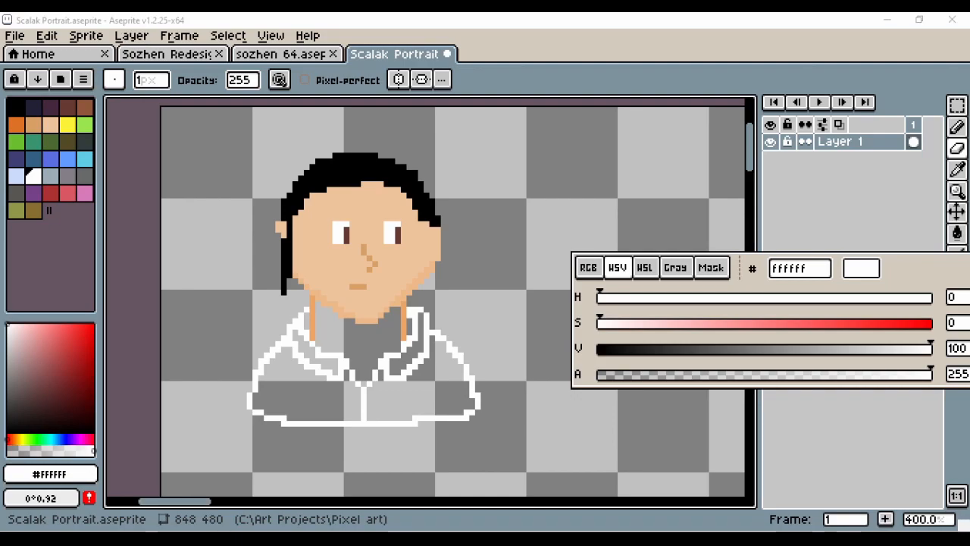
# Step: Thicken the #000000 black hair over the left temple and extend it down the right side of the face
pyautogui.keyDown('alt'); pyautogui.click(309, 186); pyautogui.keyUp('alt')
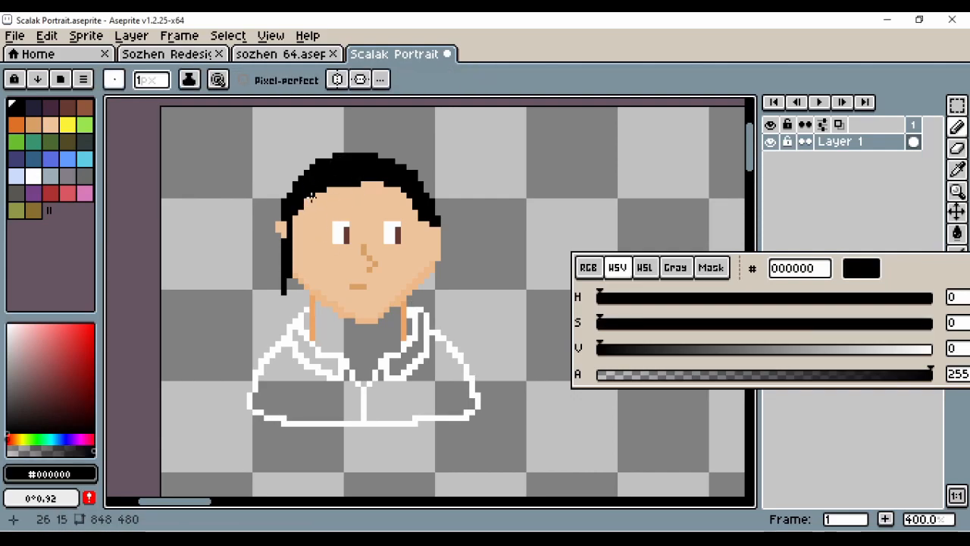
pyautogui.moveTo(330, 204)
pyautogui.mouseDown()
pyautogui.moveTo(308, 230)
pyautogui.moveTo(302, 212)
pyautogui.moveTo(303, 239)
pyautogui.mouseUp()
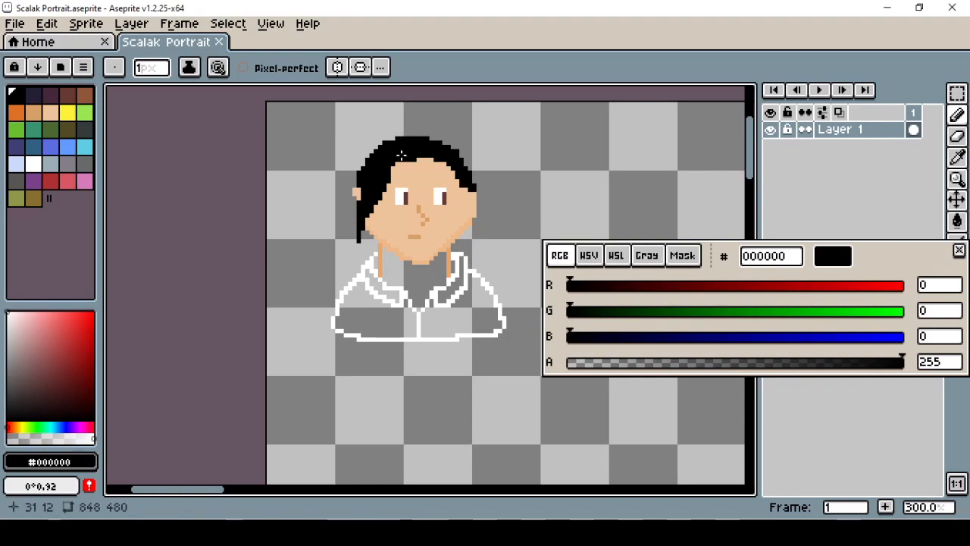
pyautogui.moveTo(463, 182)
pyautogui.mouseDown()
pyautogui.moveTo(470, 228)
pyautogui.moveTo(471, 198)
pyautogui.mouseUp()
# Step: Add black hair on both sides of the neck, between the jaw and the collar, redrawing the unwanted strokes
pyautogui.moveTo(371, 229); pyautogui.dragTo(372, 257)
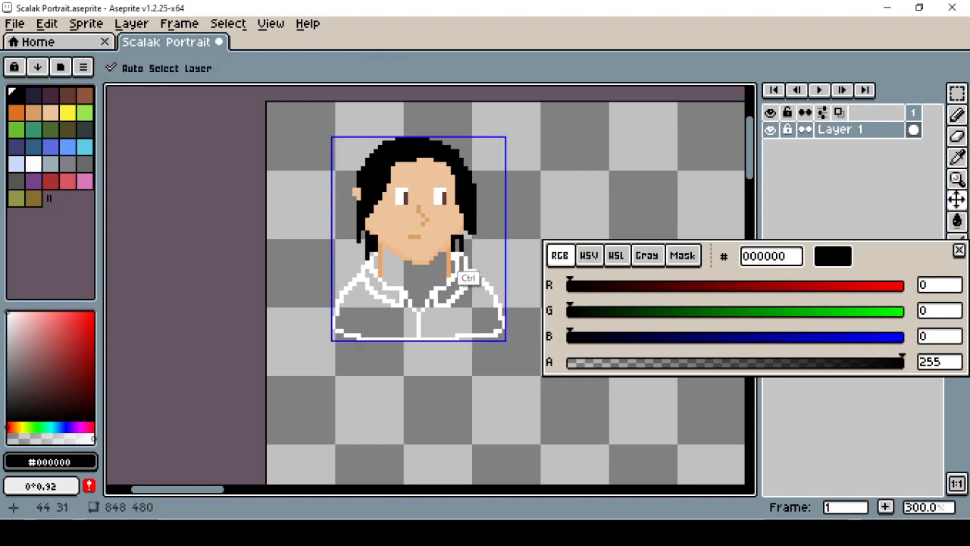
pyautogui.hotkey('ctrl', 'z')
pyautogui.press('ctrl')
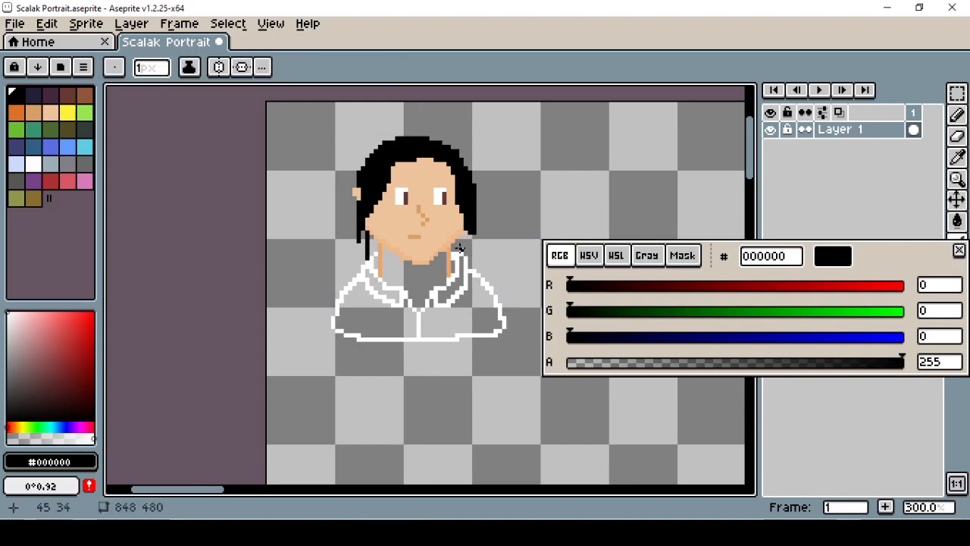
pyautogui.moveTo(460, 247); pyautogui.dragTo(463, 258)
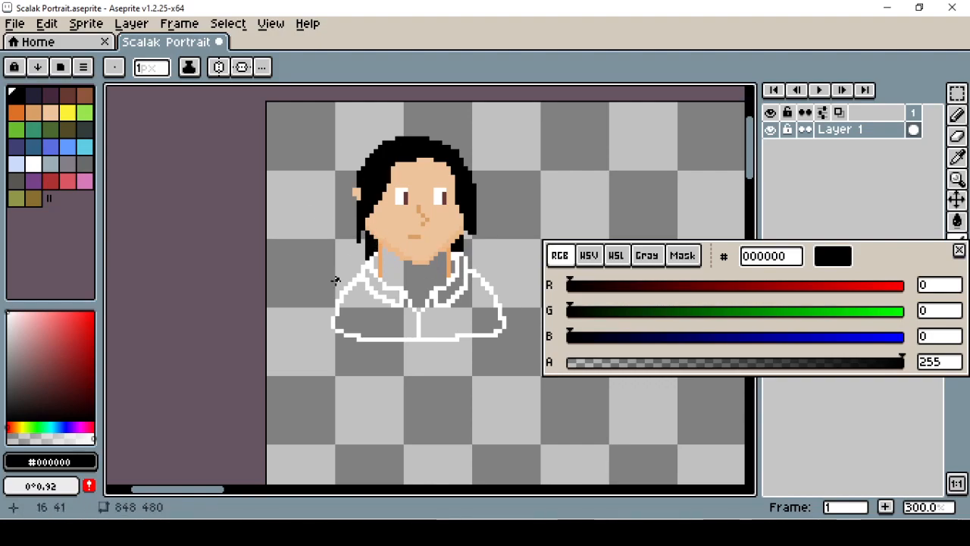
# Step: Recolor the main hair area with the very dark brown #211616
pyautogui.click(8, 402)
pyautogui.moveTo(8, 402)
pyautogui.mouseDown()
pyautogui.moveTo(7, 419)
pyautogui.moveTo(37, 419)
pyautogui.moveTo(35, 405)
pyautogui.mouseUp()
pyautogui.press('g')
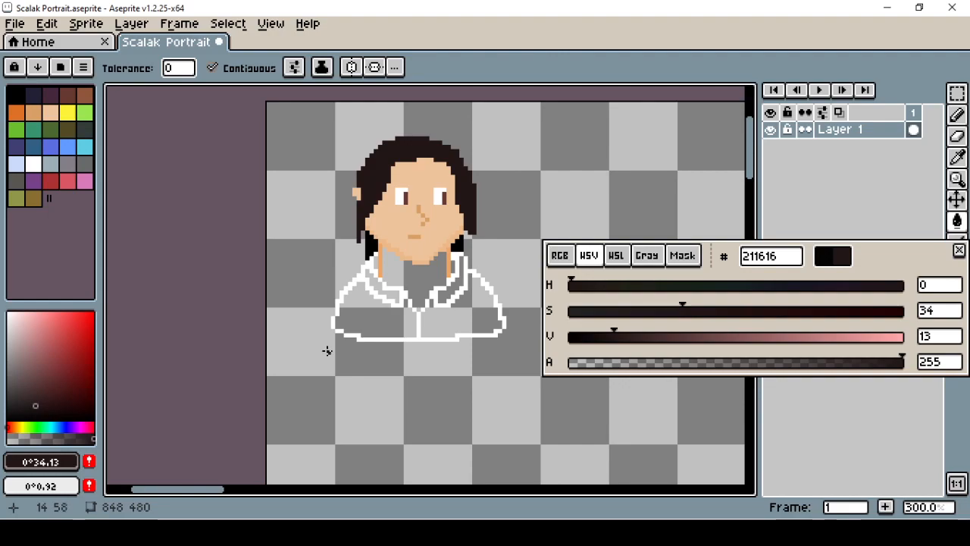
# Step: Fill both halves of the torso and the collar flaps with grey #696a6a
pyautogui.click(84, 163)
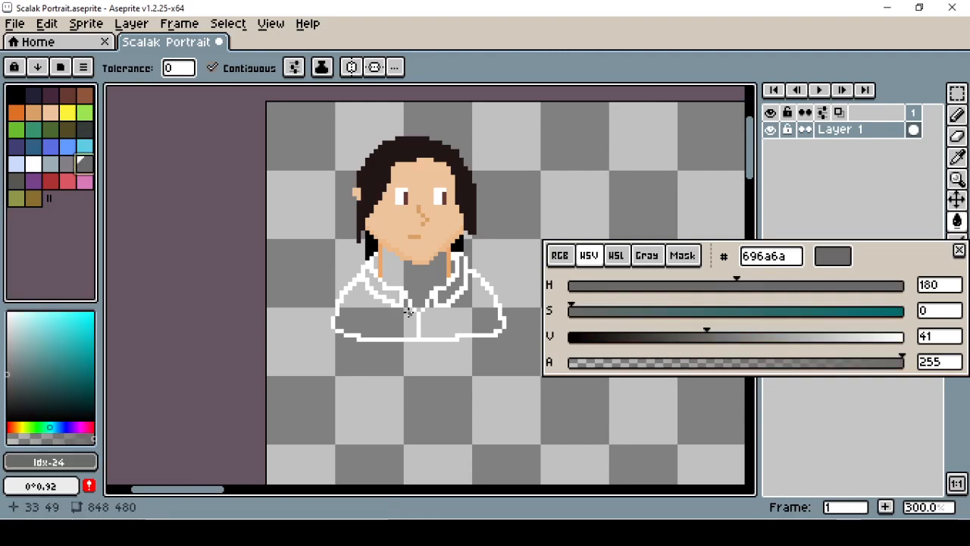
pyautogui.click(379, 321)
pyautogui.click(393, 293)
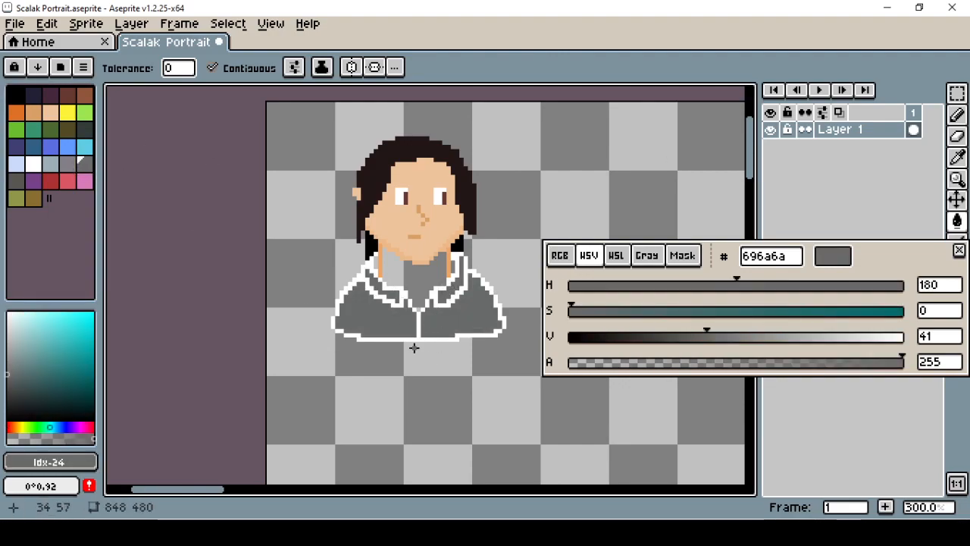
# Step: Draw #323c39 shading lines along the inner side of both arms and beneath both collar flaps
pyautogui.press('Up')
pyautogui.press('Up')
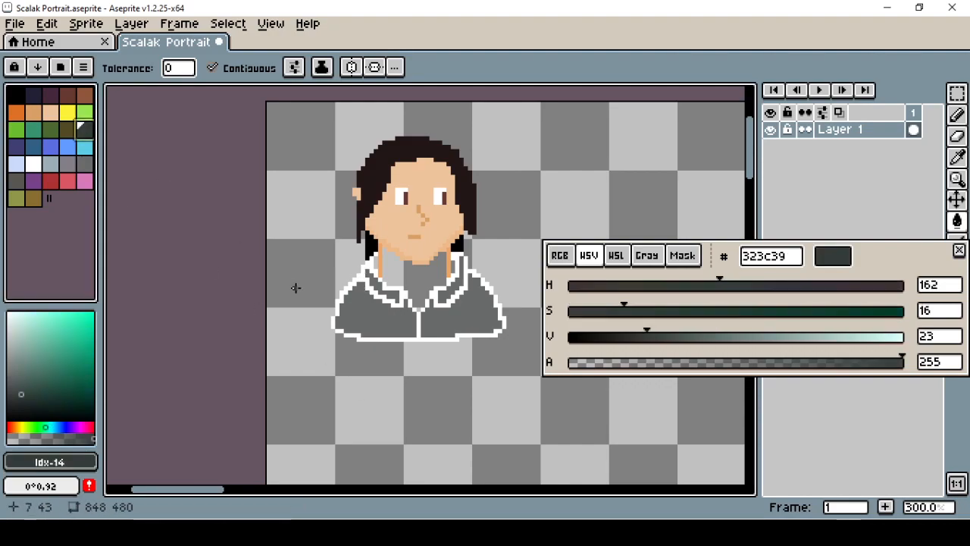
pyautogui.click(341, 305)
pyautogui.hotkey('ctrl', 'z')
pyautogui.press('b')
pyautogui.moveTo(343, 332)
pyautogui.mouseDown()
pyautogui.moveTo(356, 303)
pyautogui.moveTo(409, 318)
pyautogui.mouseUp()
pyautogui.moveTo(492, 308); pyautogui.dragTo(496, 308)
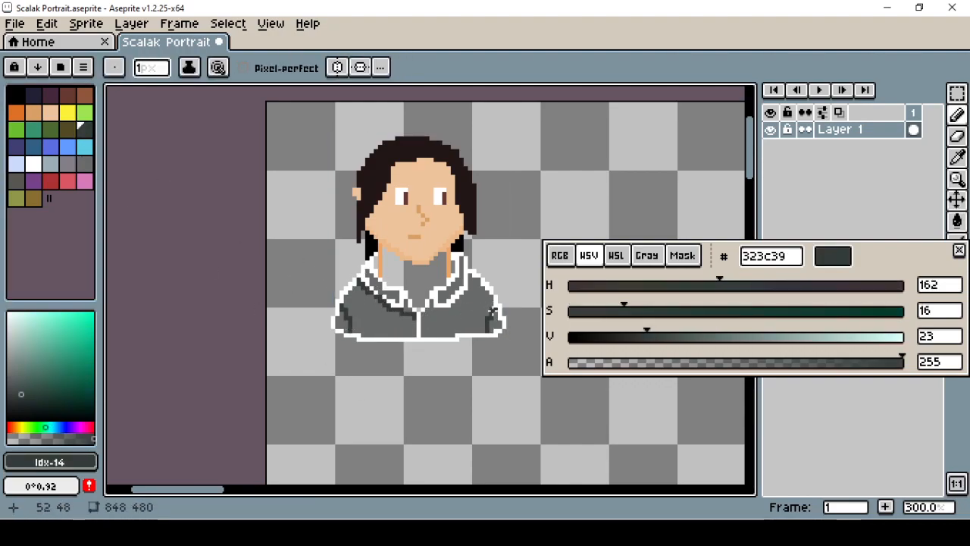
pyautogui.hotkey('ctrl', 'z')
pyautogui.moveTo(421, 318); pyautogui.dragTo(470, 279)
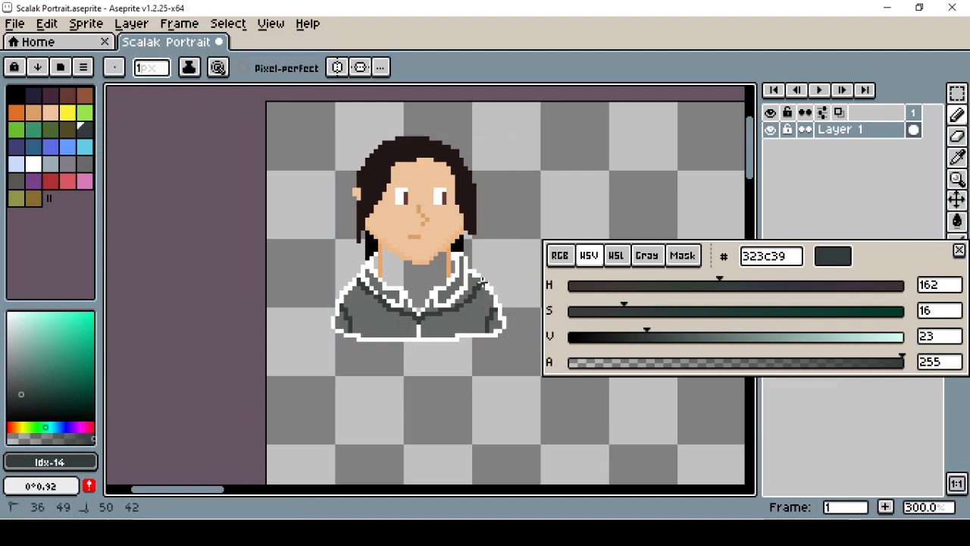
# Step: Fill the torso between the shading lines, including its white centre line, with #323c39
pyautogui.press('g')
pyautogui.click(416, 327)
pyautogui.press('b')
pyautogui.moveTo(355, 335)
pyautogui.mouseDown()
pyautogui.moveTo(466, 339)
pyautogui.moveTo(454, 337)
pyautogui.mouseUp()
pyautogui.keyDown('alt'); pyautogui.click(397, 329); pyautogui.keyUp('alt')
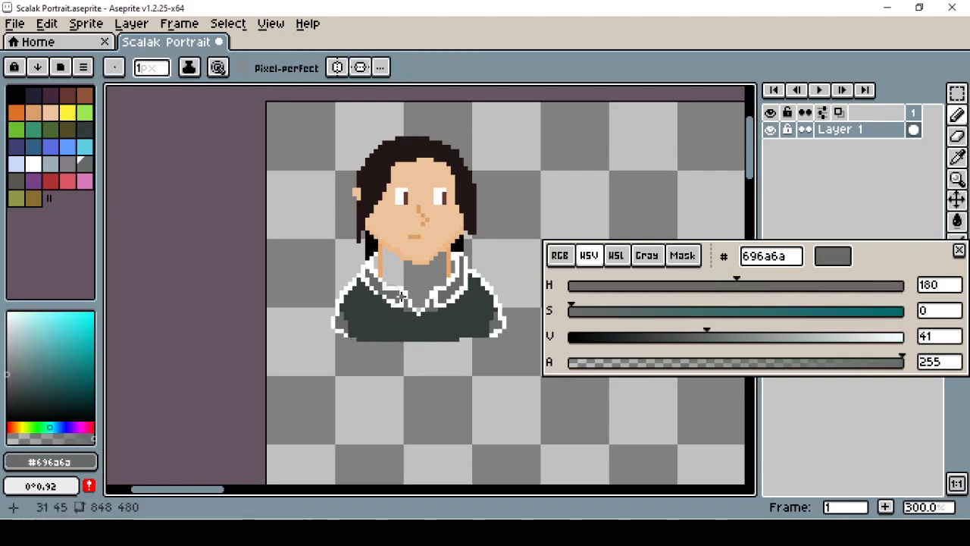
pyautogui.press('g')
pyautogui.click(406, 294)
pyautogui.click(372, 288)
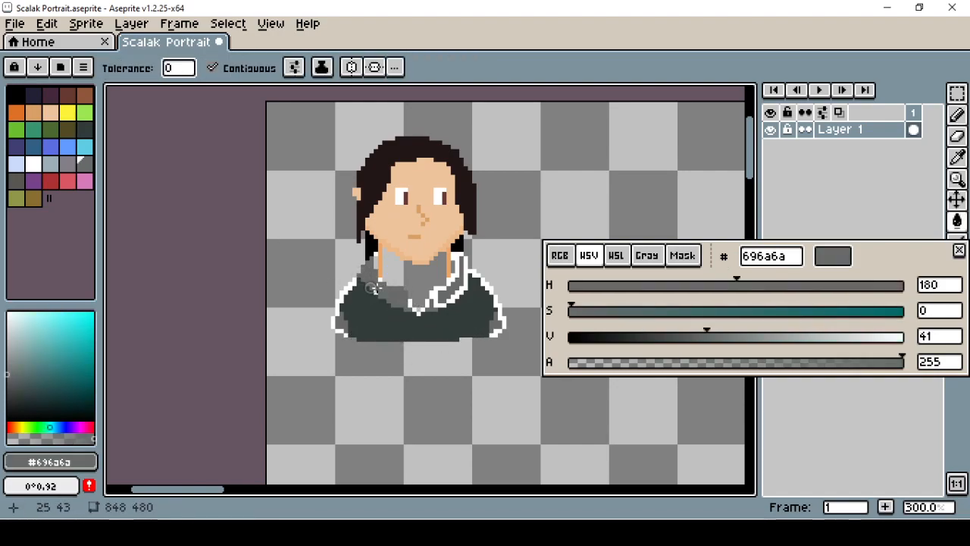
pyautogui.hotkey('ctrl', 'z')
pyautogui.hotkey('ctrl', 'z')
pyautogui.hotkey('ctrl', 'z')
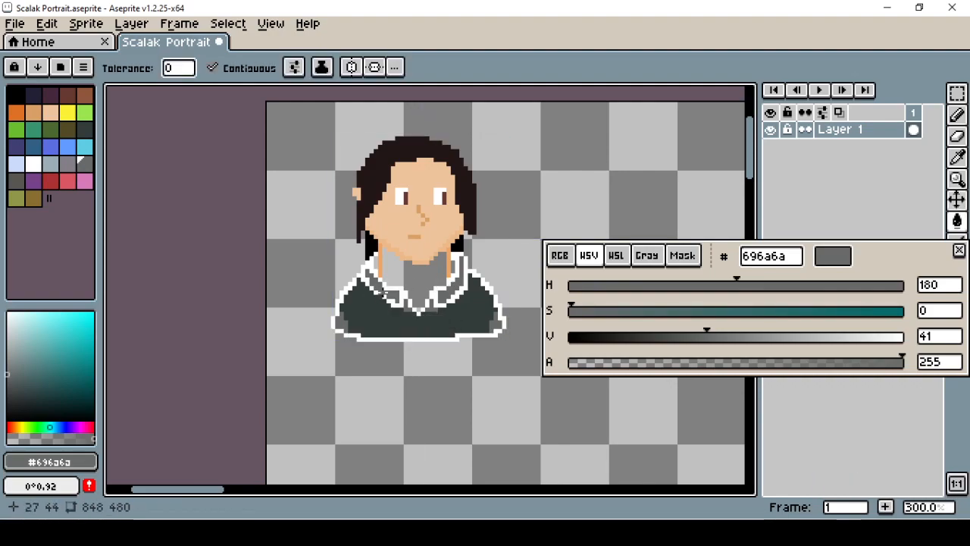
pyautogui.keyDown('alt'); pyautogui.click(394, 295); pyautogui.keyUp('alt')
pyautogui.press('b')
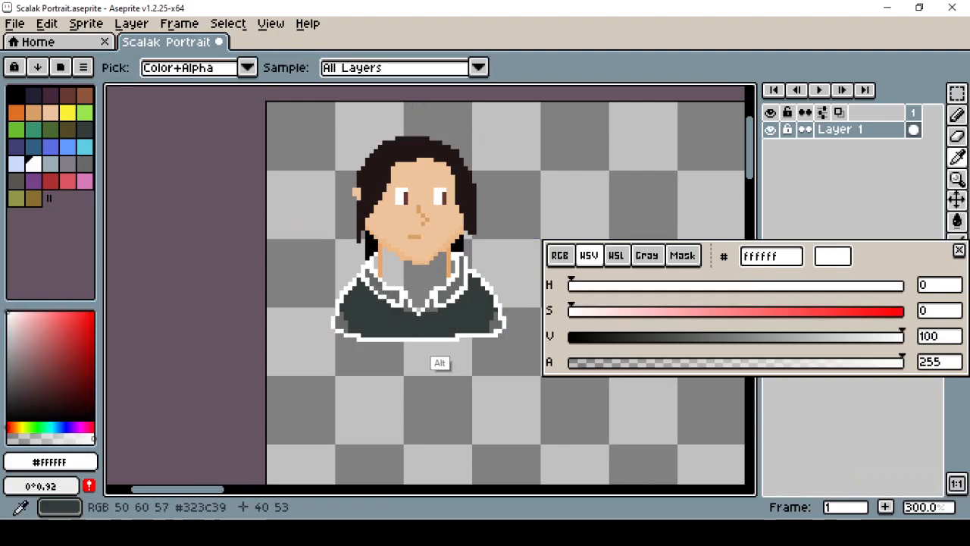
pyautogui.keyDown('alt'); pyautogui.click(436, 303); pyautogui.keyUp('alt')
pyautogui.hotkey('ctrl', 'z')
pyautogui.keyDown('alt'); pyautogui.click(430, 323); pyautogui.keyUp('alt')
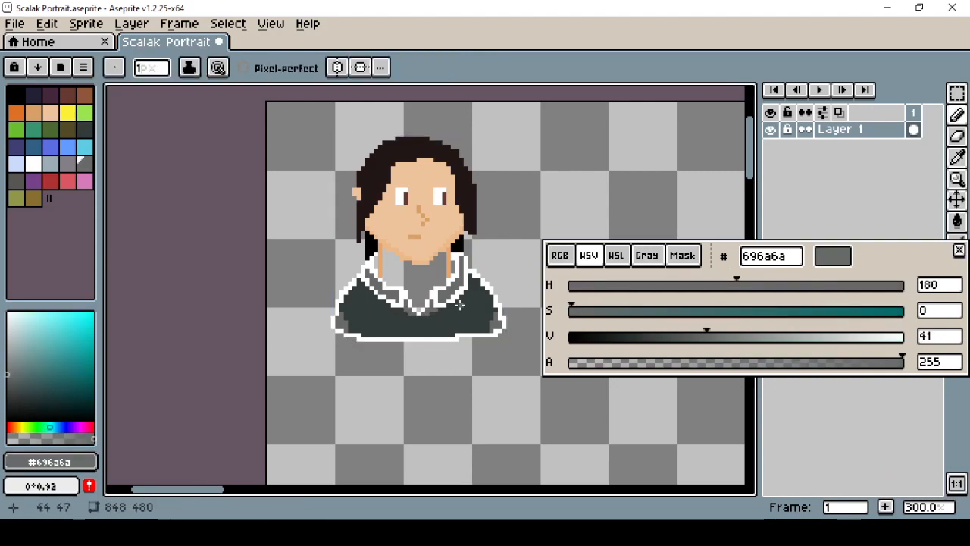
# Step: Draw #000000 black fold lines on both sleeves, redrawing the unwanted stroke
pyautogui.click(16, 96)
pyautogui.moveTo(348, 305)
pyautogui.mouseDown()
pyautogui.moveTo(363, 335)
pyautogui.moveTo(351, 332)
pyautogui.mouseUp()
pyautogui.hotkey('ctrl', 'z')
pyautogui.moveTo(496, 307)
pyautogui.mouseDown()
pyautogui.moveTo(485, 332)
pyautogui.moveTo(498, 311)
pyautogui.mouseUp()
pyautogui.keyDown('alt'); pyautogui.click(483, 334); pyautogui.keyUp('alt')
pyautogui.keyDown('alt'); pyautogui.click(369, 297); pyautogui.keyUp('alt')
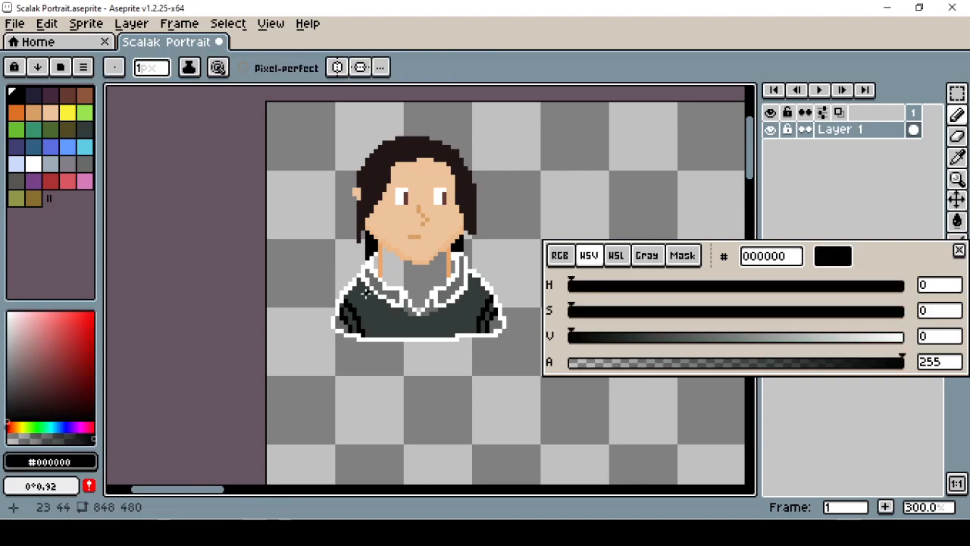
# Step: Draw a black shadow line beneath the collar from shoulder to shoulder, then sample the torso color #323c39
pyautogui.hotkey('ctrl', 'z')
pyautogui.hotkey('shift', 'p')
pyautogui.moveTo(355, 285)
pyautogui.mouseDown()
pyautogui.moveTo(410, 322)
pyautogui.moveTo(451, 309)
pyautogui.mouseUp()
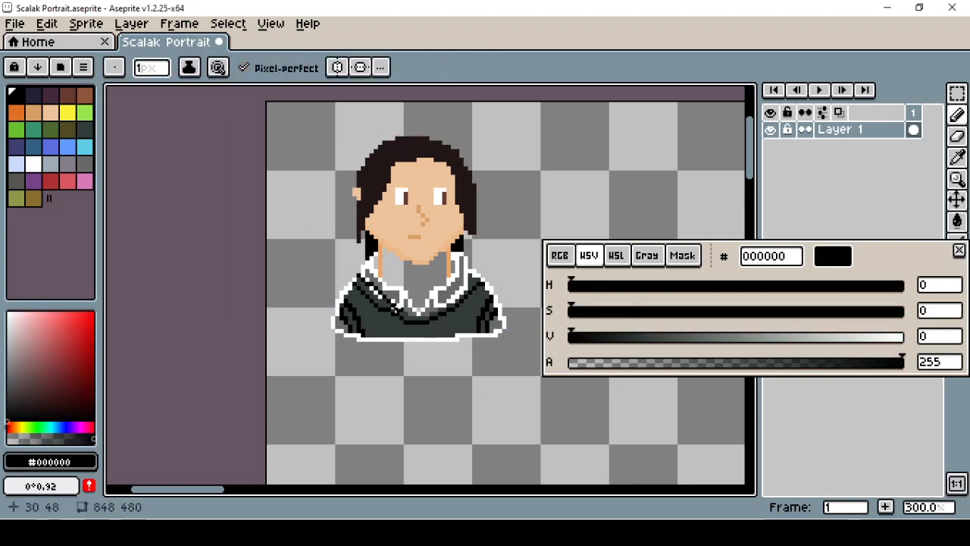
pyautogui.hotkey('ctrl', 'z')
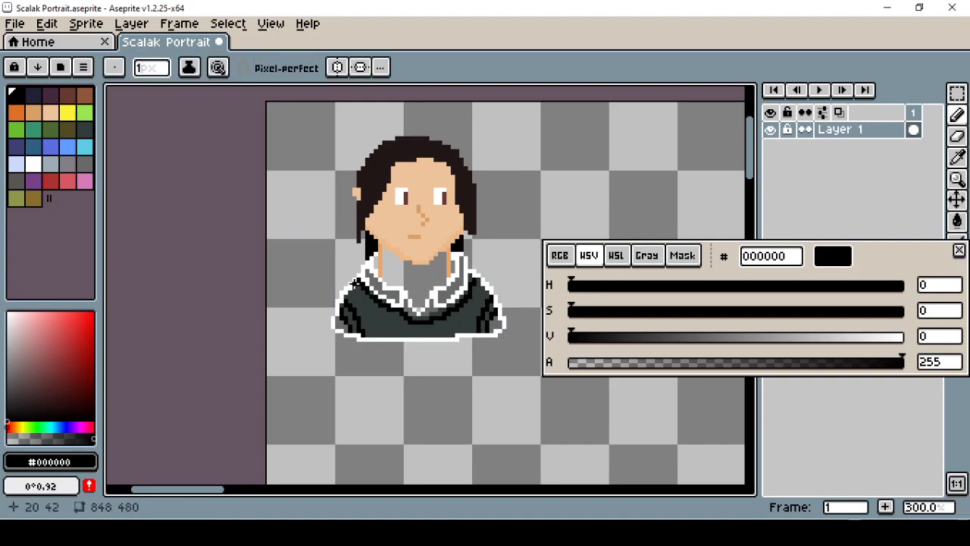
pyautogui.keyDown('alt'); pyautogui.click(423, 318); pyautogui.keyUp('alt')
pyautogui.keyDown('alt'); pyautogui.click(394, 317); pyautogui.keyUp('alt')
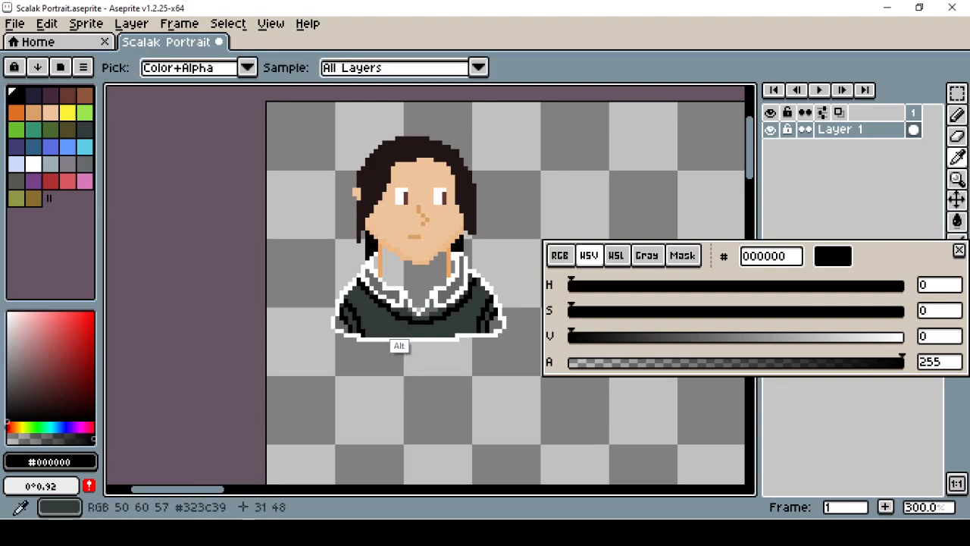
pyautogui.keyDown('alt'); pyautogui.click(389, 316); pyautogui.keyUp('alt')
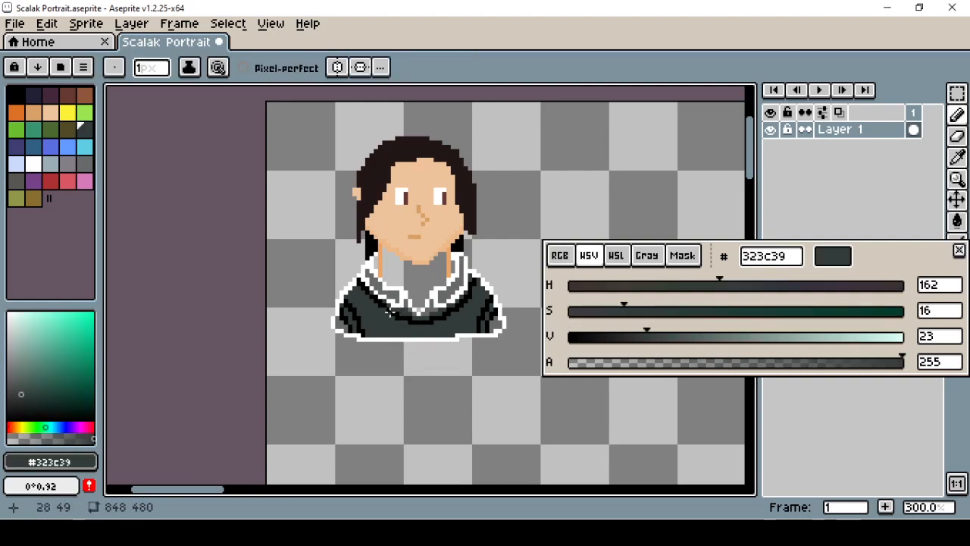
# Step: Lighten the sampled neck color to #f2b279 and fill the neck area between the chin and the collar
pyautogui.keyDown('alt'); pyautogui.click(442, 263); pyautogui.keyUp('alt')
pyautogui.moveTo(55, 320); pyautogui.dragTo(50, 316)
pyautogui.press('g')
pyautogui.click(428, 276)
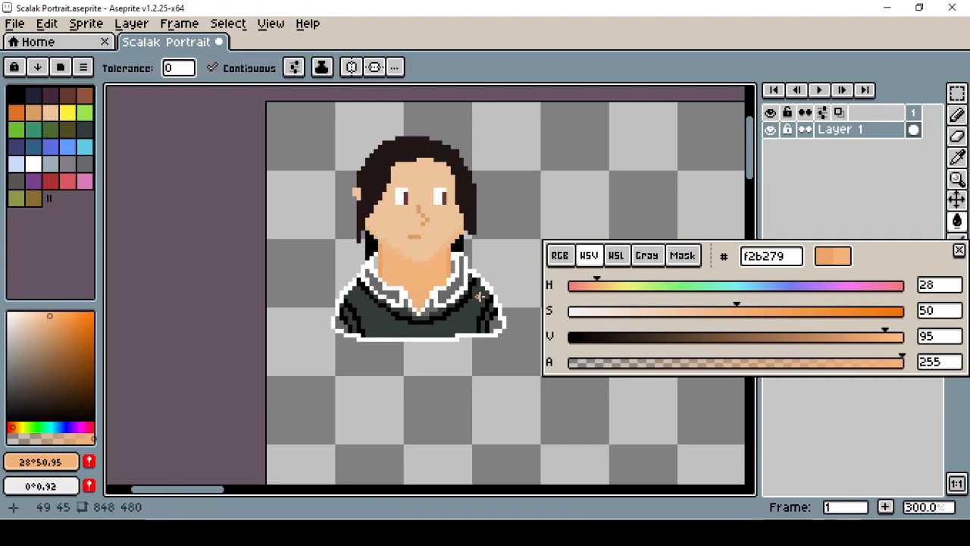
pyautogui.moveTo(479, 297); pyautogui.dragTo(318, 298)
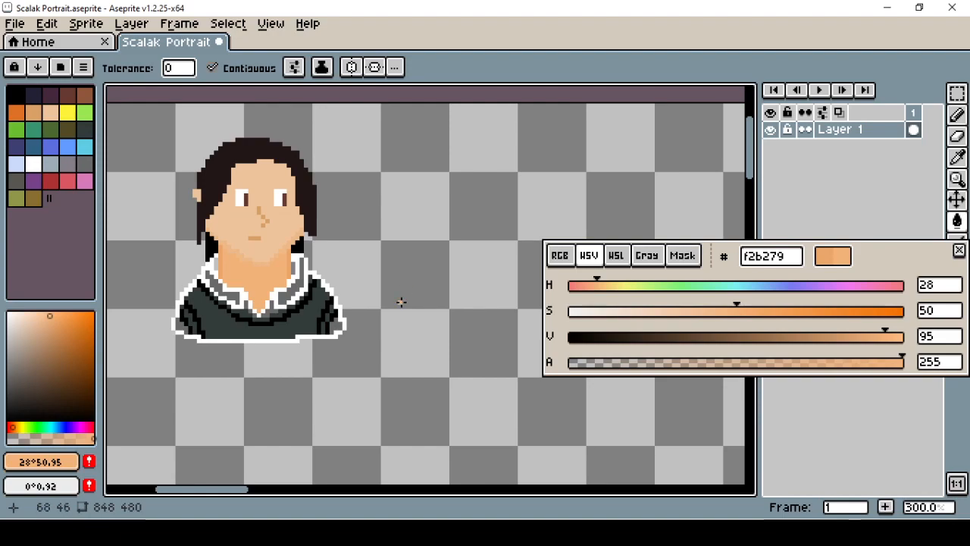
pyautogui.moveTo(408, 295); pyautogui.dragTo(370, 289)
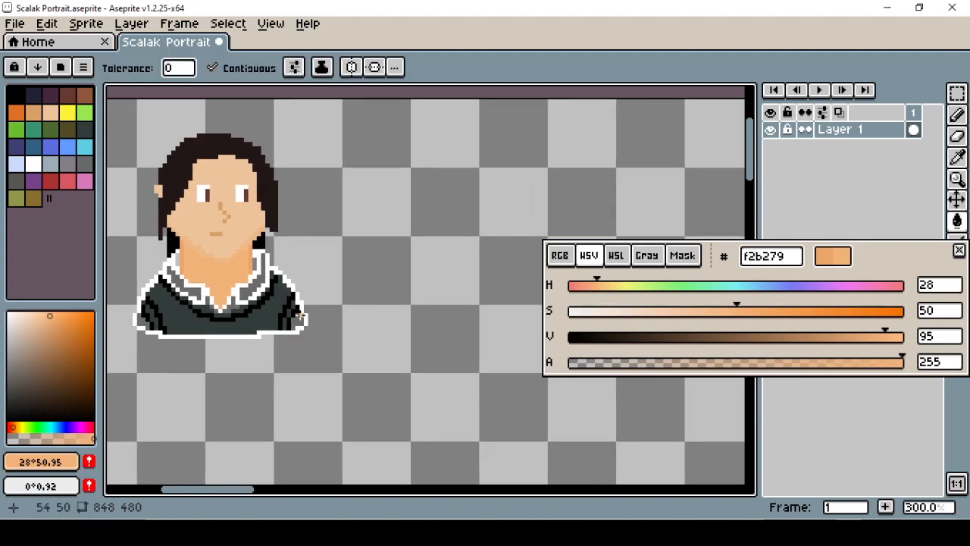
pyautogui.press('b')
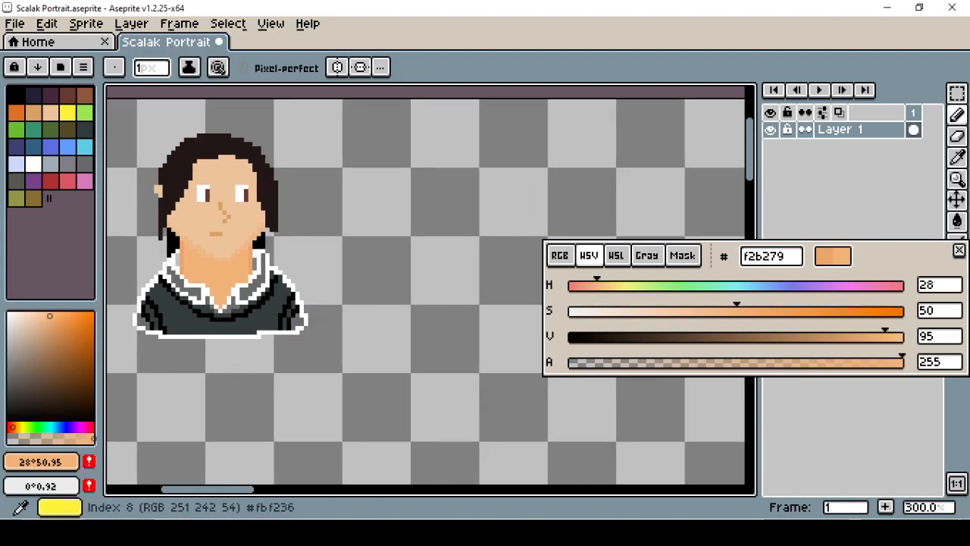
pyautogui.press('9')
pyautogui.press('u')
pyautogui.hotkey('shift', 'u')
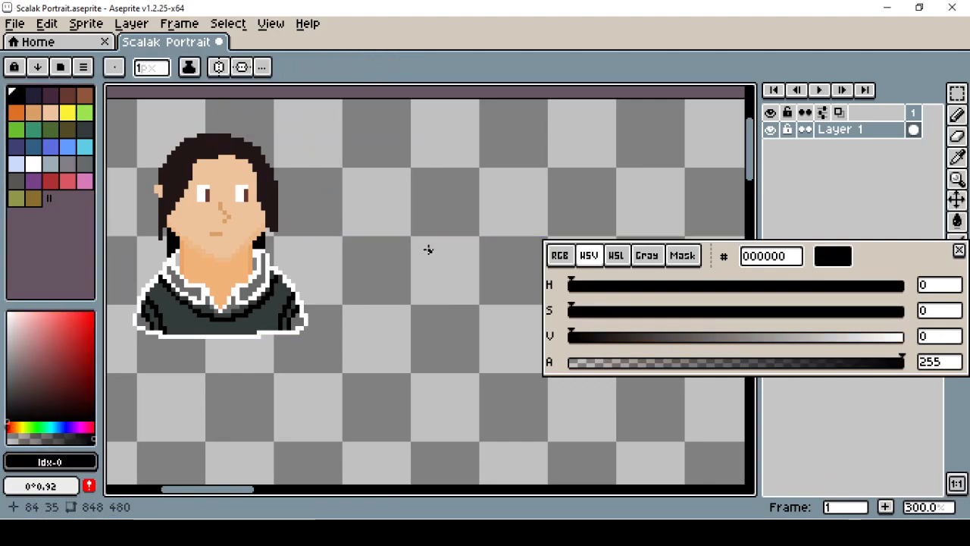
pyautogui.moveTo(402, 166); pyautogui.dragTo(501, 262)
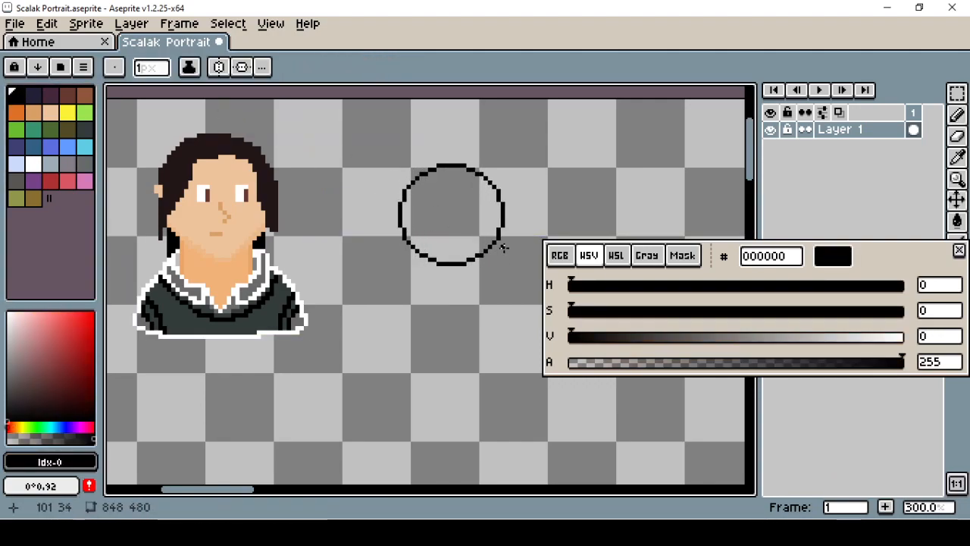
pyautogui.press('m')
pyautogui.moveTo(379, 139); pyautogui.dragTo(517, 281)
pyautogui.moveTo(455, 228); pyautogui.dragTo(450, 206)
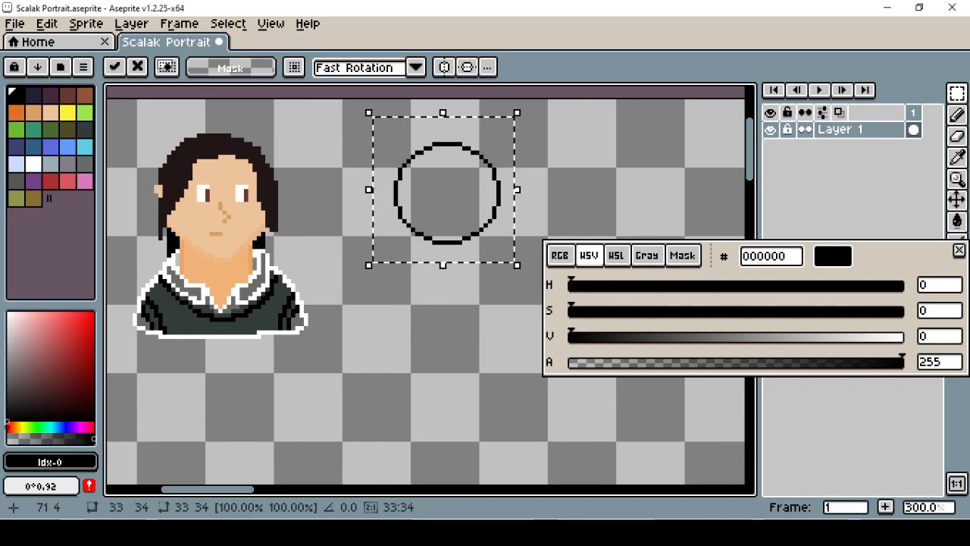
pyautogui.hotkey('ctrl', 'z')
pyautogui.hotkey('ctrl', 'z')
pyautogui.hotkey('ctrl', 'z')
# Step: Draw a #000000 outline of the second character's face sides and pointed chin beside the first portrait, redoing unwanted strokes
pyautogui.press('b')
pyautogui.moveTo(404, 170); pyautogui.dragTo(422, 243)
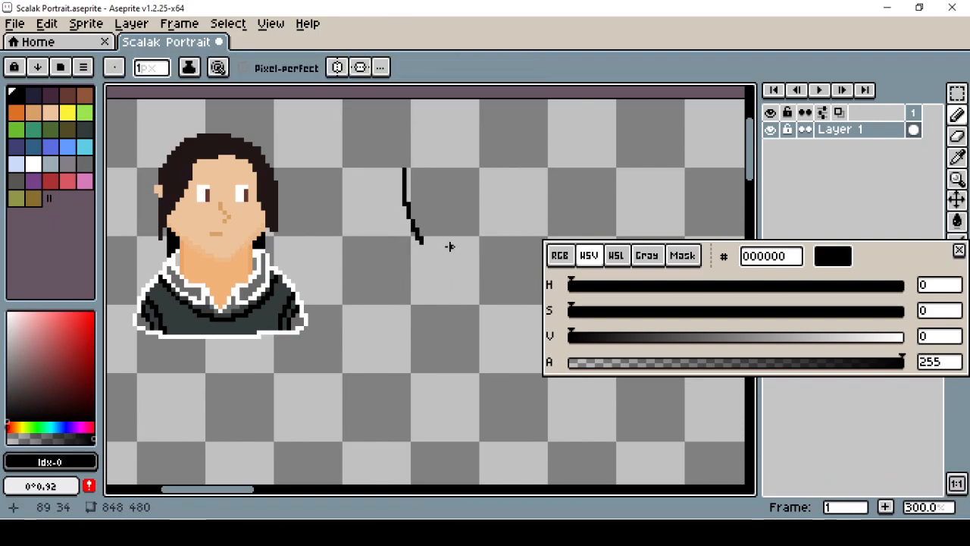
pyautogui.hotkey('ctrl', 'z')
pyautogui.moveTo(407, 172)
pyautogui.mouseDown()
pyautogui.moveTo(407, 222)
pyautogui.moveTo(448, 245)
pyautogui.moveTo(440, 246)
pyautogui.moveTo(477, 238)
pyautogui.moveTo(457, 235)
pyautogui.moveTo(509, 214)
pyautogui.moveTo(506, 159)
pyautogui.mouseUp()
pyautogui.hotkey('ctrl', 'z')
pyautogui.press('l')
pyautogui.hotkey('ctrl', 'z')
pyautogui.press('e')
pyautogui.keyDown('alt'); pyautogui.click(413, 175); pyautogui.keyUp('alt')
pyautogui.press('b')
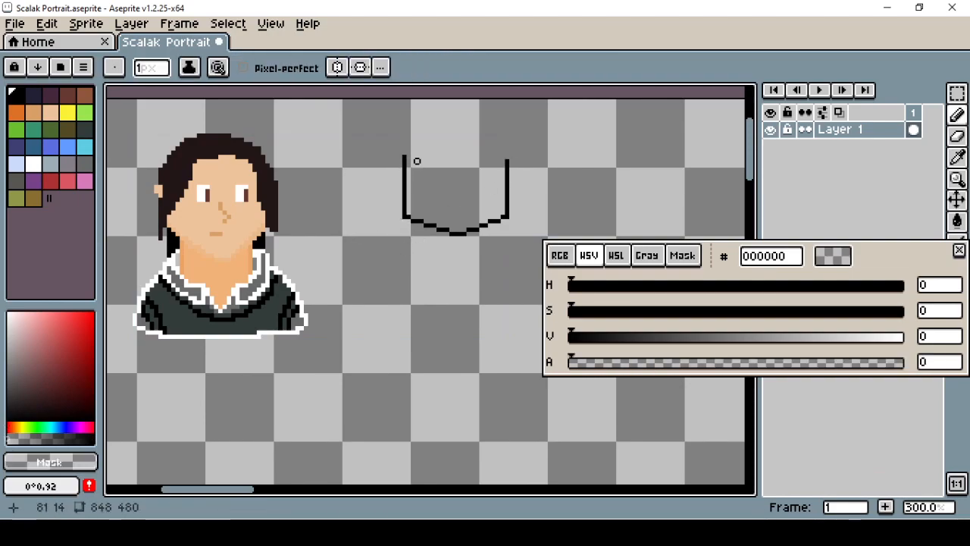
# Step: Close the top of the new face outline with a black ellipse spanning both face sides
pyautogui.keyDown('alt'); pyautogui.click(405, 207); pyautogui.keyUp('alt')
pyautogui.moveTo(406, 158); pyautogui.dragTo(506, 161)
pyautogui.hotkey('ctrl', 'z')
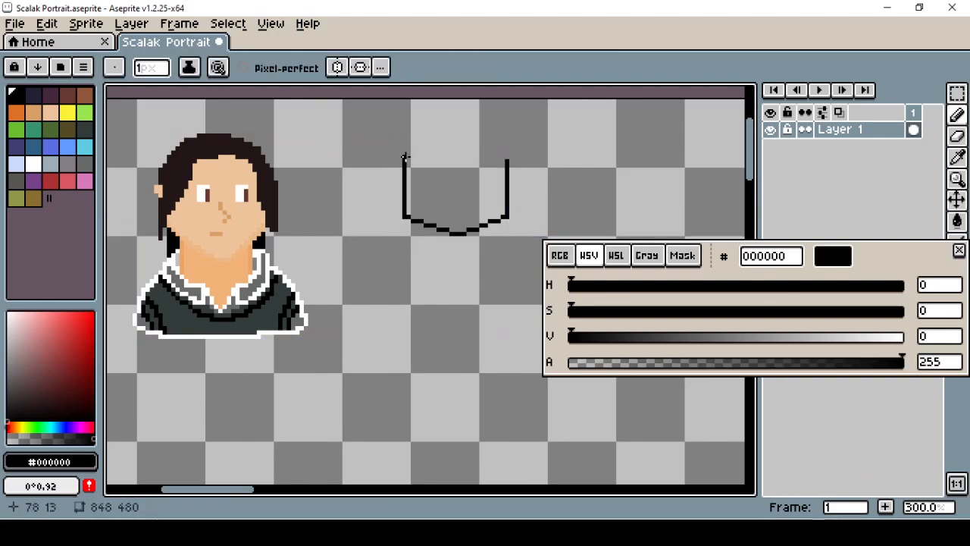
pyautogui.moveTo(407, 154)
pyautogui.mouseDown()
pyautogui.moveTo(472, 127)
pyautogui.moveTo(514, 161)
pyautogui.mouseUp()
pyautogui.press('e')
pyautogui.press('b')
pyautogui.moveTo(407, 151); pyautogui.dragTo(506, 154)
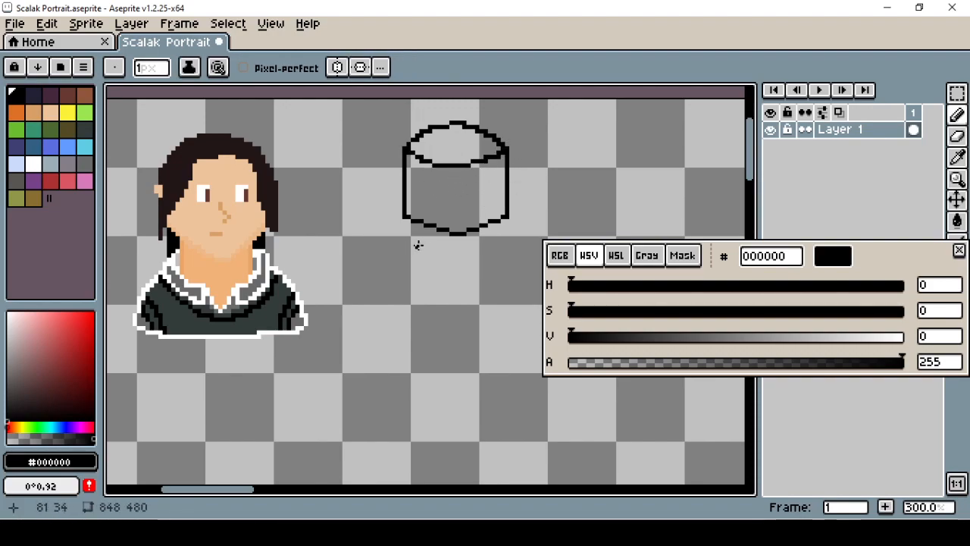
# Step: Move the lower part of the face outline down about 3 pixels and redraw the gaps in its sides in black
pyautogui.press('m')
pyautogui.moveTo(386, 191); pyautogui.dragTo(530, 244)
pyautogui.moveTo(455, 220); pyautogui.dragTo(454, 228)
pyautogui.hotkey('ctrl', 'd')
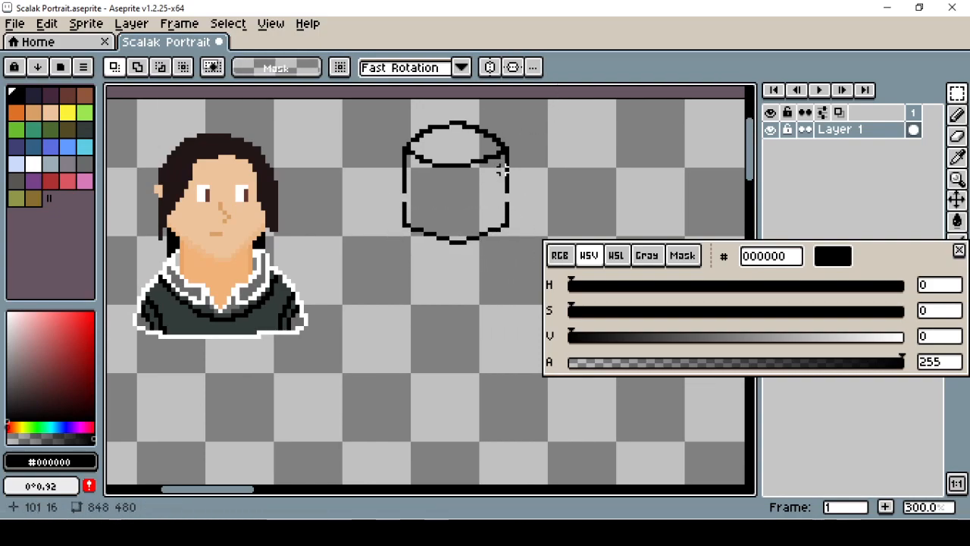
pyautogui.press('b')
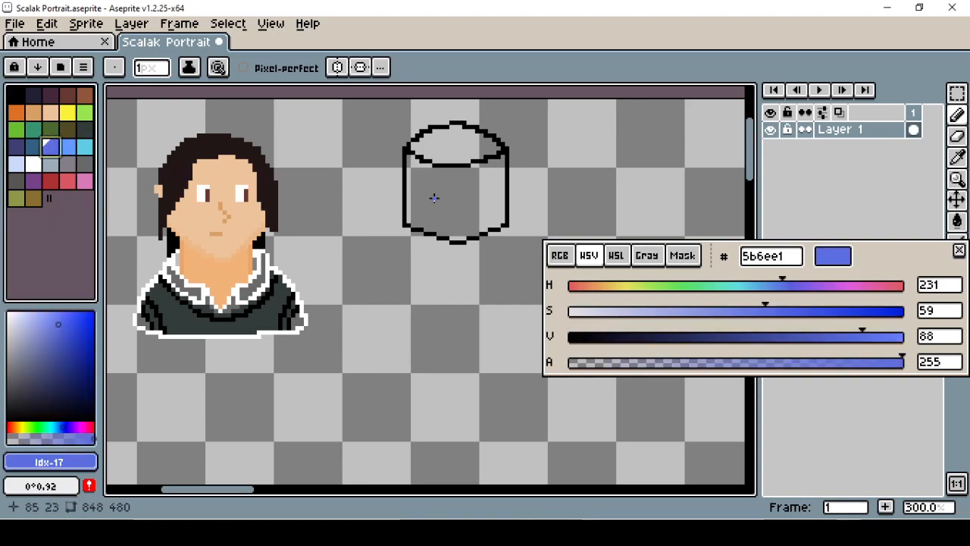
# Step: Draw two small oval eyes inside the new face outline and fill them with white sampled from the first portrait's eye
pyautogui.keyDown('alt'); pyautogui.click(243, 194); pyautogui.keyUp('alt')
pyautogui.hotkey('shift', 'u')
pyautogui.moveTo(425, 183)
pyautogui.mouseDown()
pyautogui.moveTo(439, 201)
pyautogui.moveTo(487, 201)
pyautogui.moveTo(438, 191)
pyautogui.mouseUp()
pyautogui.press('g')
pyautogui.click(432, 192)
pyautogui.click(479, 192)
# Step: Paint blue irises in both eyes with #5b6ee1 and #639bff, undoing the unwanted pixel
pyautogui.click(50, 147)
pyautogui.click(433, 192)
pyautogui.hotkey('ctrl', 'z')
pyautogui.press('b')
pyautogui.moveTo(485, 189)
pyautogui.mouseDown()
pyautogui.moveTo(435, 195)
pyautogui.moveTo(483, 199)
pyautogui.mouseUp()
pyautogui.click(67, 146)
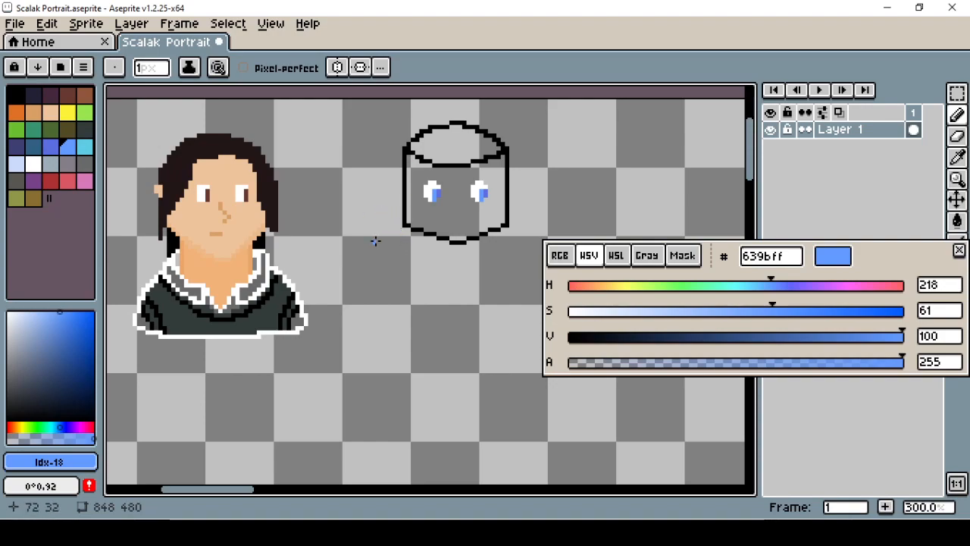
pyautogui.keyDown('alt'); pyautogui.click(438, 195); pyautogui.keyUp('alt')
pyautogui.click(489, 195)
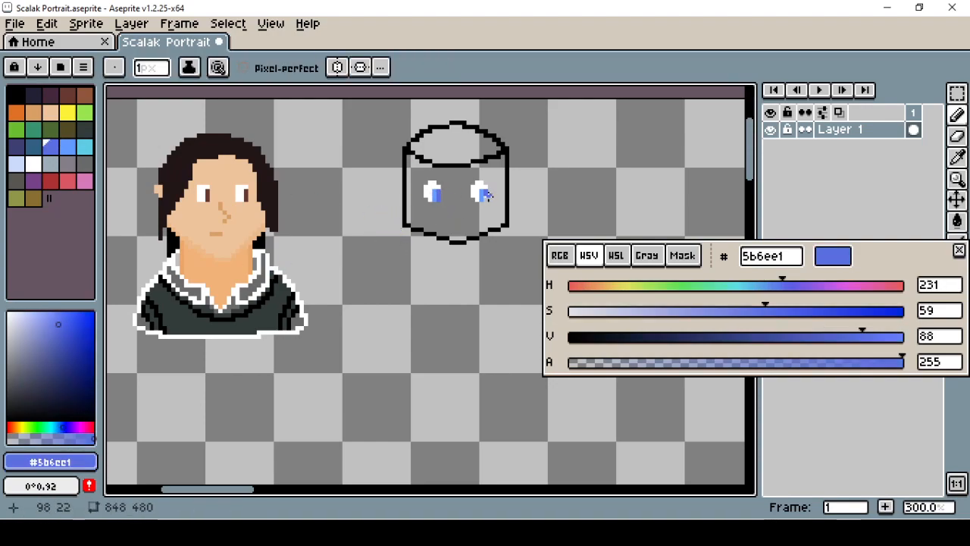
pyautogui.hotkey('ctrl', 'z')
# Step: Erase the upper and lower pixel rows of the eyes to make them flat rectangles
pyautogui.press('e')
pyautogui.moveTo(477, 182); pyautogui.dragTo(486, 183)
pyautogui.moveTo(486, 200); pyautogui.dragTo(477, 199)
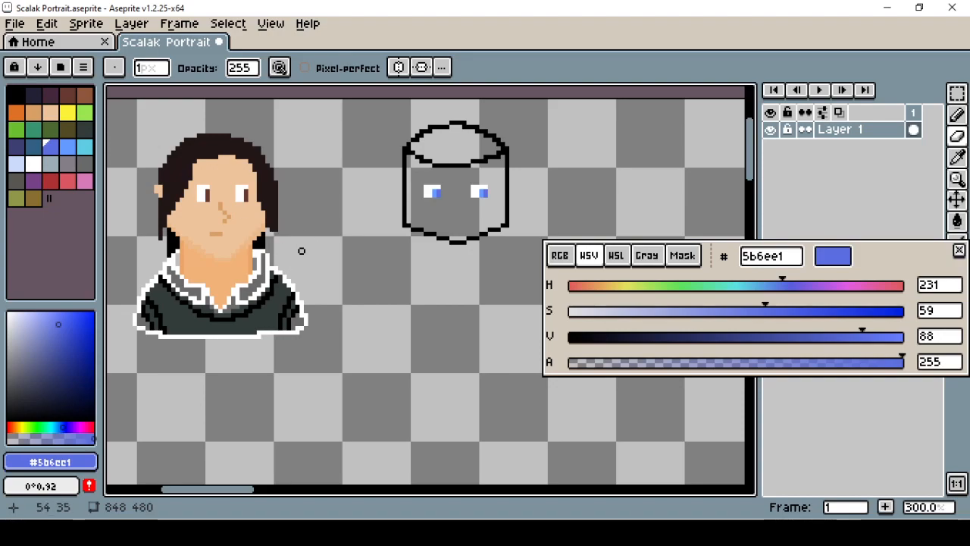
# Step: Mix the hair color #1a1414 from black with hue 0, saturation 23 and value 10
pyautogui.click(17, 95)
pyautogui.moveTo(571, 312); pyautogui.dragTo(637, 312)
pyautogui.moveTo(570, 286); pyautogui.dragTo(590, 286)
pyautogui.moveTo(570, 337); pyautogui.dragTo(596, 338)
pyautogui.moveTo(637, 312); pyautogui.dragTo(753, 311)
pyautogui.moveTo(597, 337)
pyautogui.mouseDown()
pyautogui.moveTo(635, 337)
pyautogui.moveTo(604, 338)
pyautogui.mouseUp()
pyautogui.press('b')
pyautogui.moveTo(398, 155); pyautogui.dragTo(426, 171)
pyautogui.hotkey('ctrl', 'z')
pyautogui.click(650, 312)
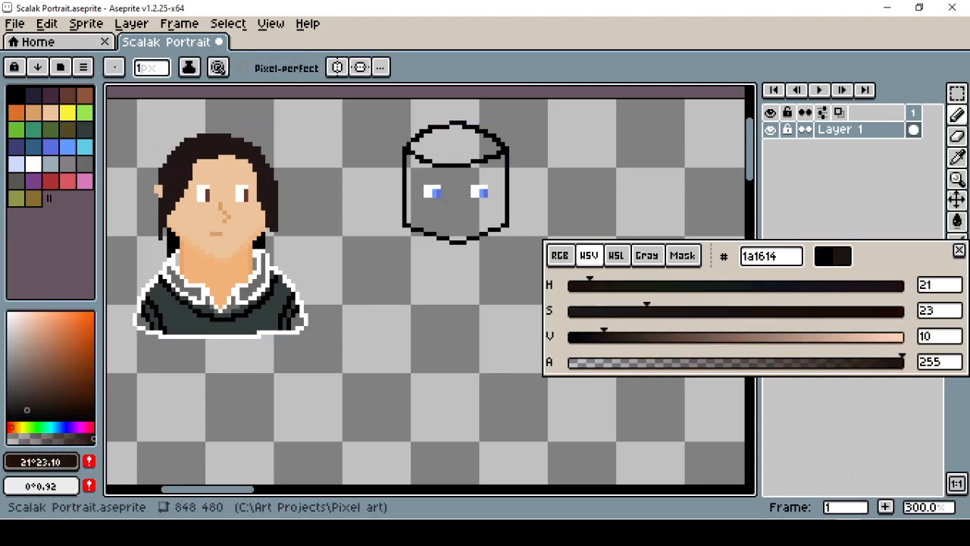
pyautogui.moveTo(589, 286); pyautogui.dragTo(570, 286)
# Step: Outline the hair cap around the top ellipse of the head and fill it with #1a1414
pyautogui.moveTo(408, 142); pyautogui.dragTo(478, 115)
pyautogui.hotkey('ctrl', 'z')
pyautogui.moveTo(413, 150); pyautogui.dragTo(475, 158)
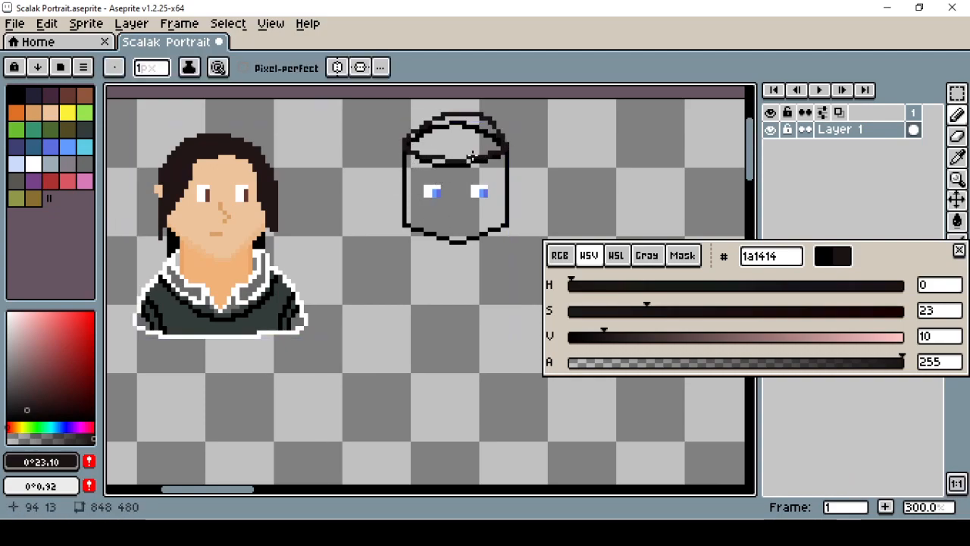
pyautogui.press('g')
pyautogui.click(444, 128)
pyautogui.click(414, 137)
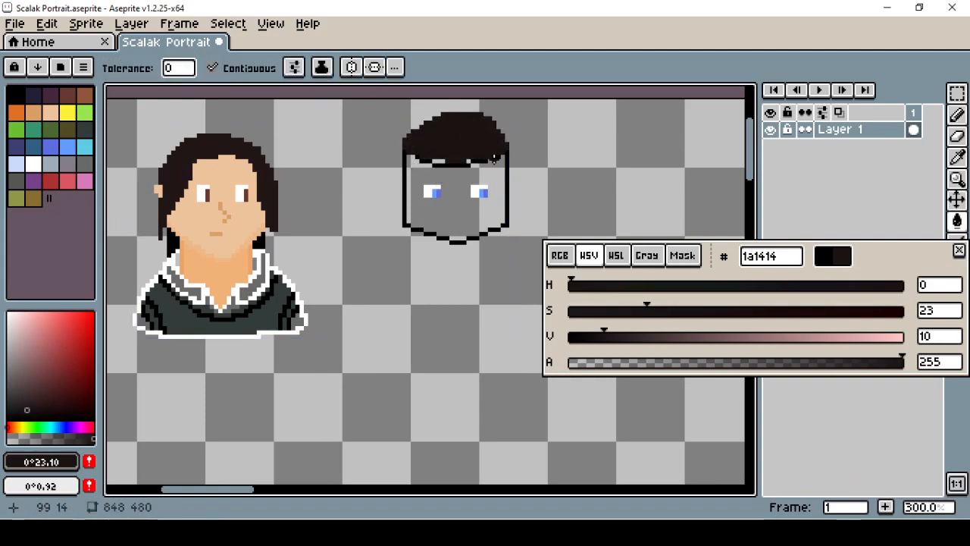
pyautogui.click(422, 155)
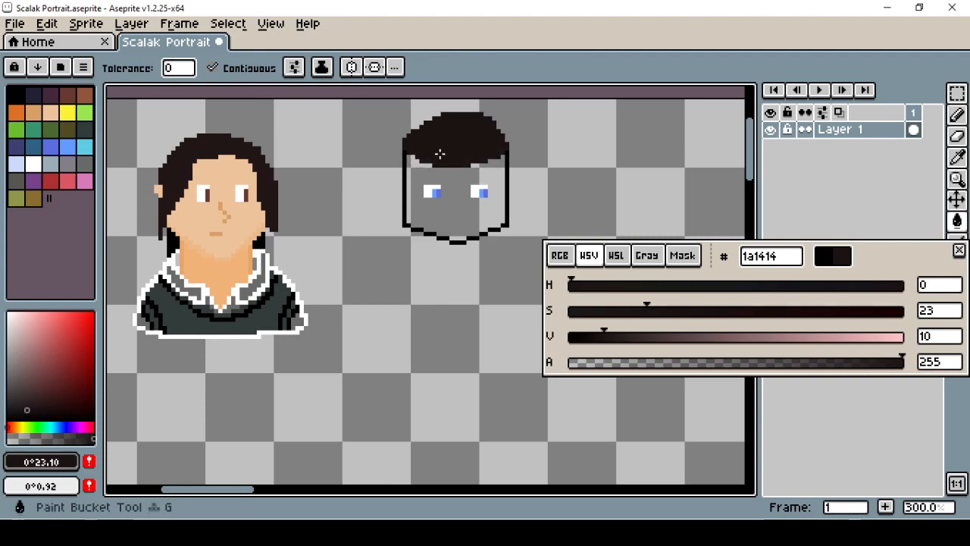
# Step: Draw pointed bangs over the forehead and widen the hair along both sides of the head with #1a1414
pyautogui.keyDown('alt'); pyautogui.click(449, 167); pyautogui.keyUp('alt')
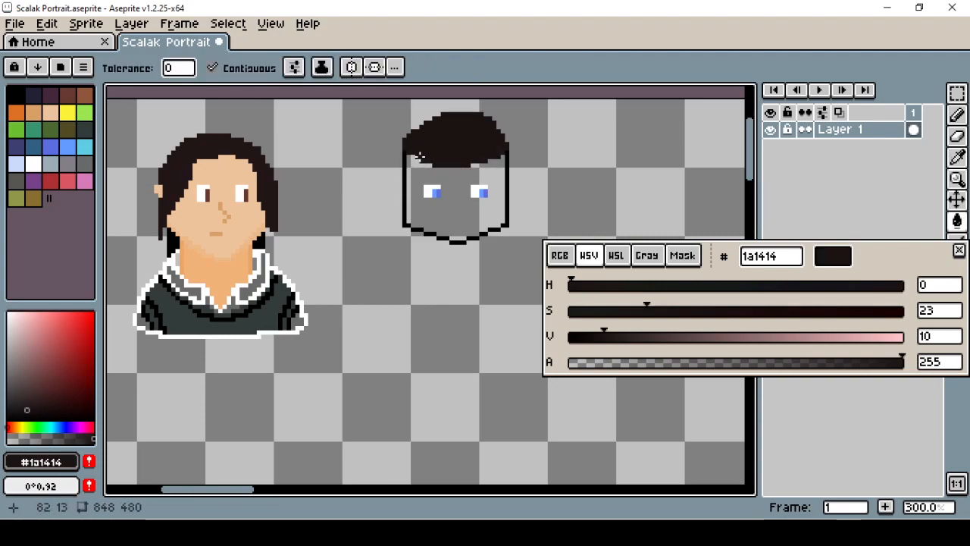
pyautogui.press('b')
pyautogui.moveTo(417, 163)
pyautogui.mouseDown()
pyautogui.moveTo(402, 179)
pyautogui.moveTo(402, 159)
pyautogui.moveTo(388, 202)
pyautogui.mouseUp()
pyautogui.moveTo(470, 152)
pyautogui.mouseDown()
pyautogui.moveTo(443, 170)
pyautogui.moveTo(459, 164)
pyautogui.moveTo(470, 184)
pyautogui.moveTo(502, 183)
pyautogui.moveTo(512, 165)
pyautogui.mouseUp()
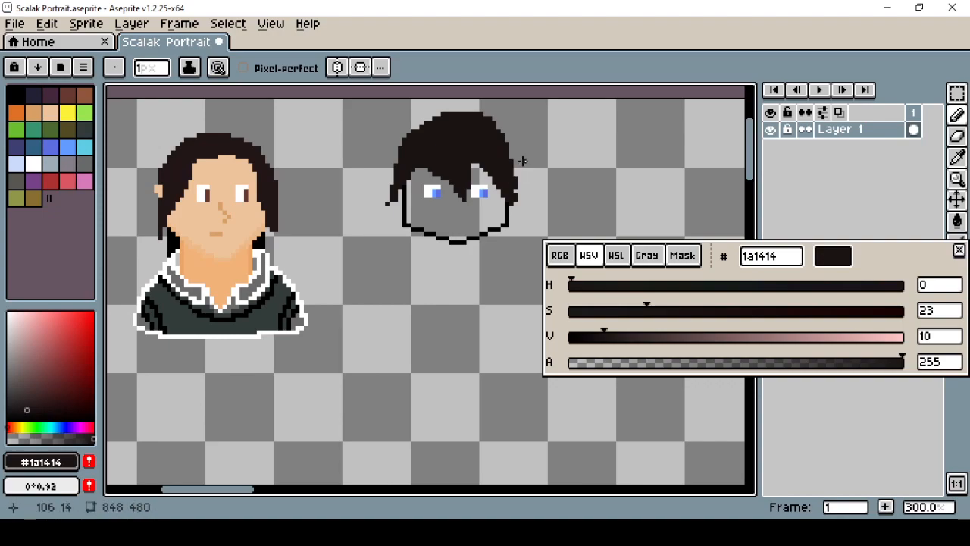
pyautogui.moveTo(26, 410)
pyautogui.mouseDown()
pyautogui.moveTo(8, 382)
pyautogui.moveTo(8, 416)
pyautogui.moveTo(21, 416)
pyautogui.mouseUp()
pyautogui.moveTo(395, 215)
pyautogui.mouseDown()
pyautogui.moveTo(378, 264)
pyautogui.moveTo(396, 248)
pyautogui.mouseUp()
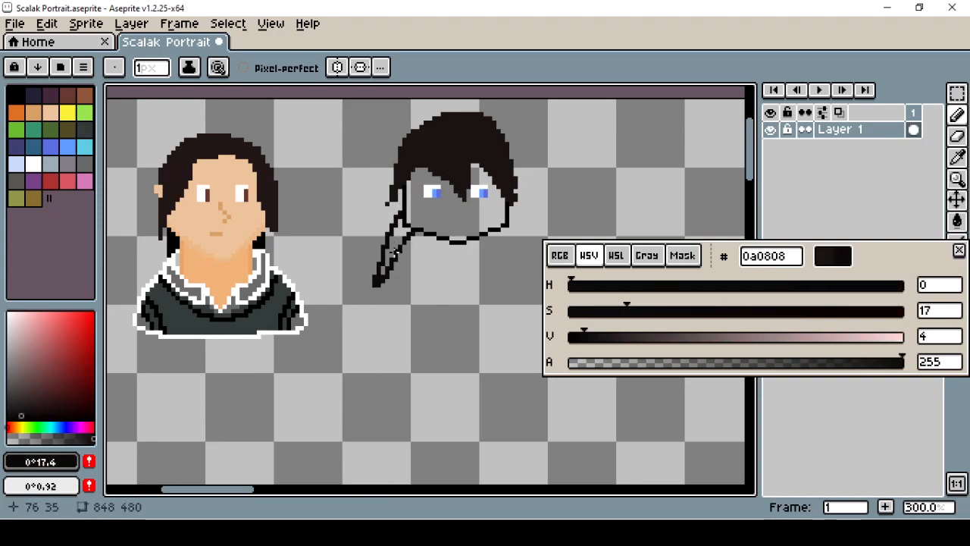
pyautogui.hotkey('ctrl', 'z')
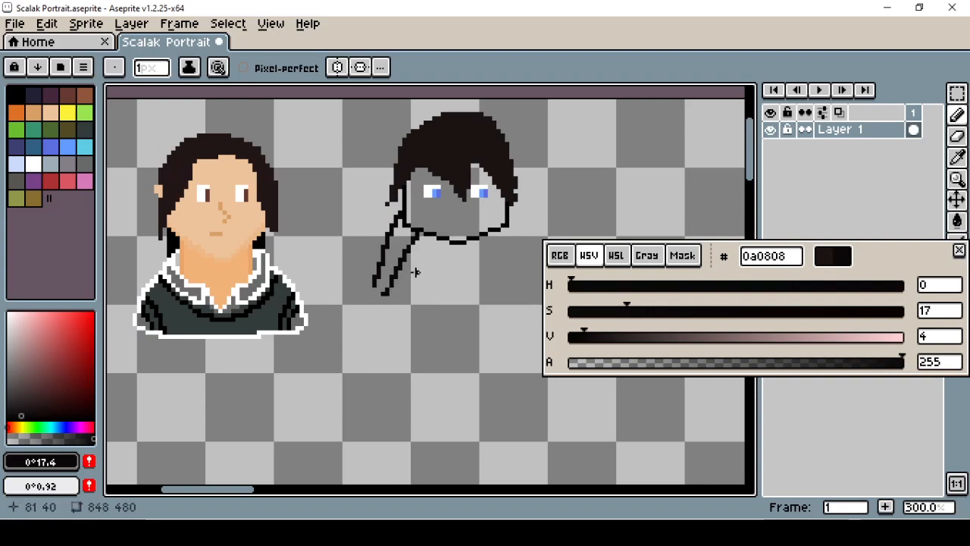
pyautogui.hotkey('ctrl', 'z')
# Step: Fill the second character's face with the skin color #eec39a sampled from the first portrait
pyautogui.keyDown('alt'); pyautogui.click(229, 219); pyautogui.keyUp('alt')
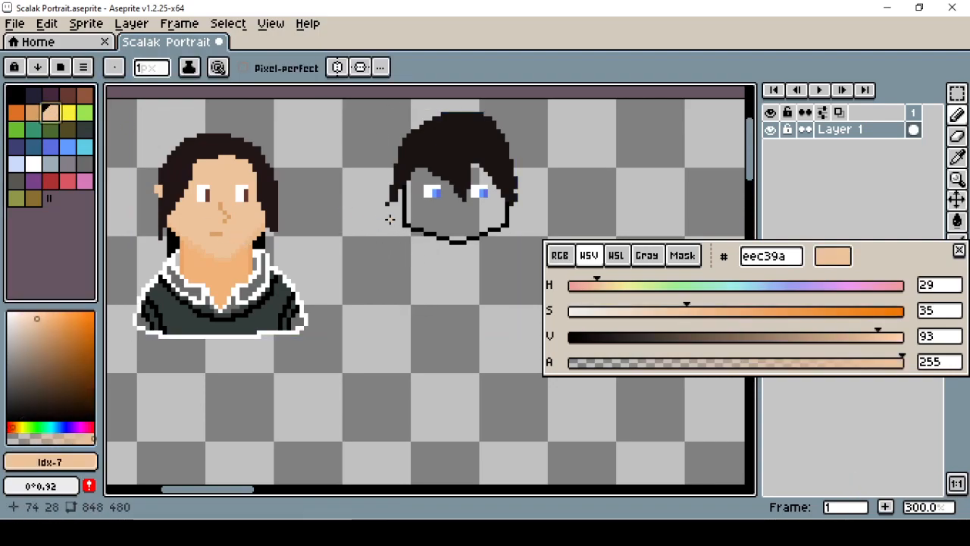
pyautogui.press('g')
pyautogui.click(435, 227)
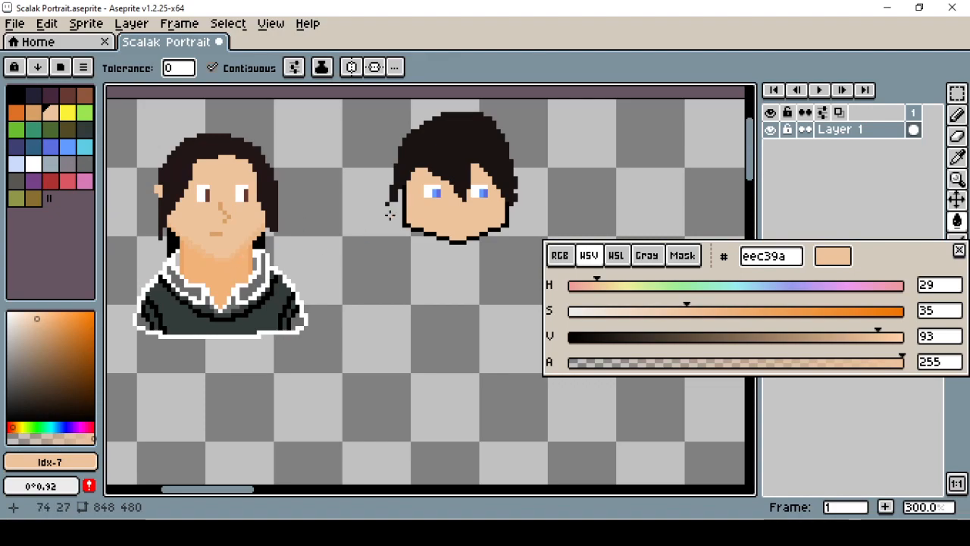
# Step: Extend the hair down both sides of the face past the jaw with the sampled hair color #1a1414
pyautogui.keyDown('alt'); pyautogui.click(391, 205); pyautogui.keyUp('alt')
pyautogui.click(383, 224)
pyautogui.hotkey('ctrl', 'z')
pyautogui.press('b')
pyautogui.moveTo(396, 189)
pyautogui.mouseDown()
pyautogui.moveTo(391, 214)
pyautogui.moveTo(405, 187)
pyautogui.mouseUp()
pyautogui.moveTo(497, 183); pyautogui.dragTo(518, 203)
pyautogui.moveTo(392, 223); pyautogui.dragTo(388, 240)
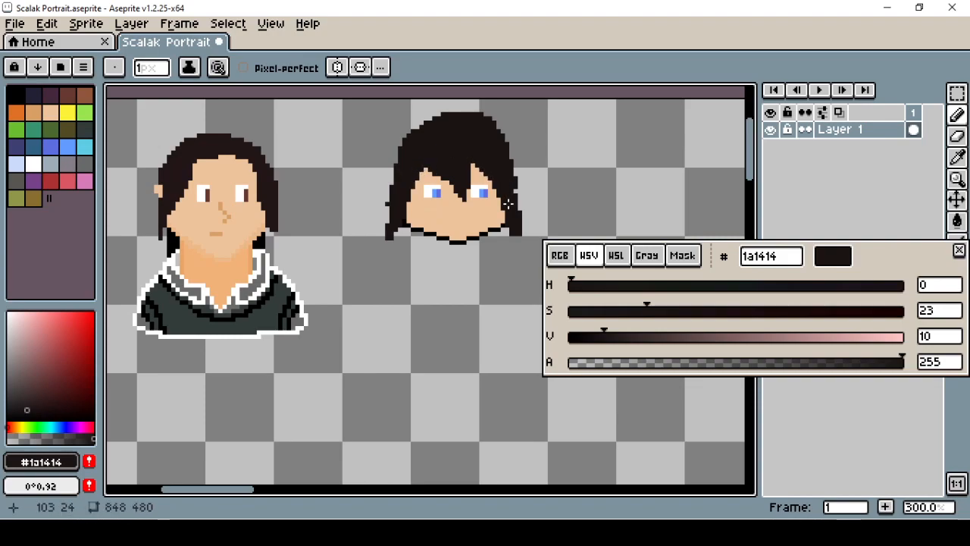
# Step: Draw a short tan mouth and a small red scar on the cheek of the second face
pyautogui.keyDown('alt'); pyautogui.click(474, 217); pyautogui.keyUp('alt')
pyautogui.hotkey('ctrl', 'z')
pyautogui.moveTo(452, 220)
pyautogui.mouseDown()
pyautogui.moveTo(464, 221)
pyautogui.moveTo(425, 218)
pyautogui.mouseUp()
pyautogui.click(50, 180)
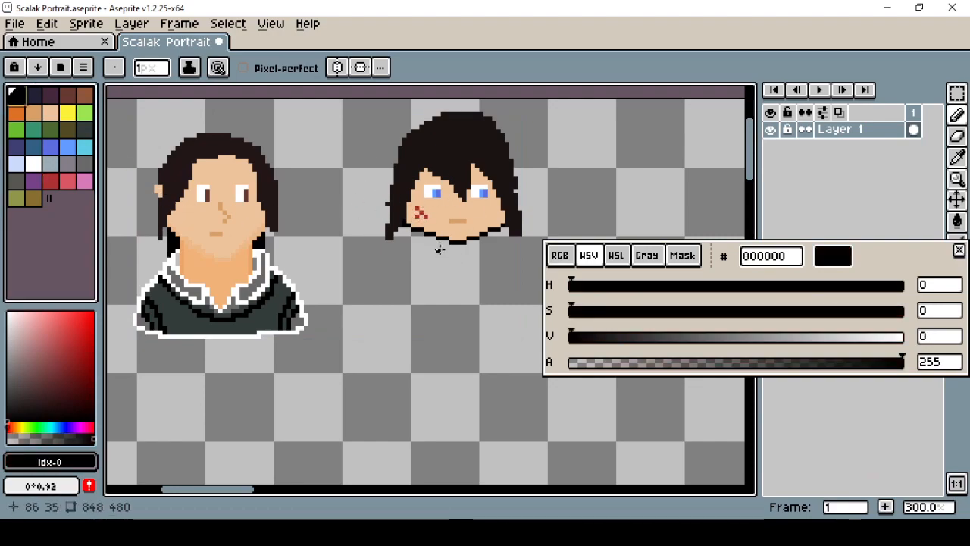
# Step: Draw two vertical #000000 neck lines below the second character's chin, undoing the unwanted stroke
pyautogui.moveTo(432, 237)
pyautogui.mouseDown()
pyautogui.moveTo(435, 271)
pyautogui.moveTo(482, 271)
pyautogui.mouseUp()
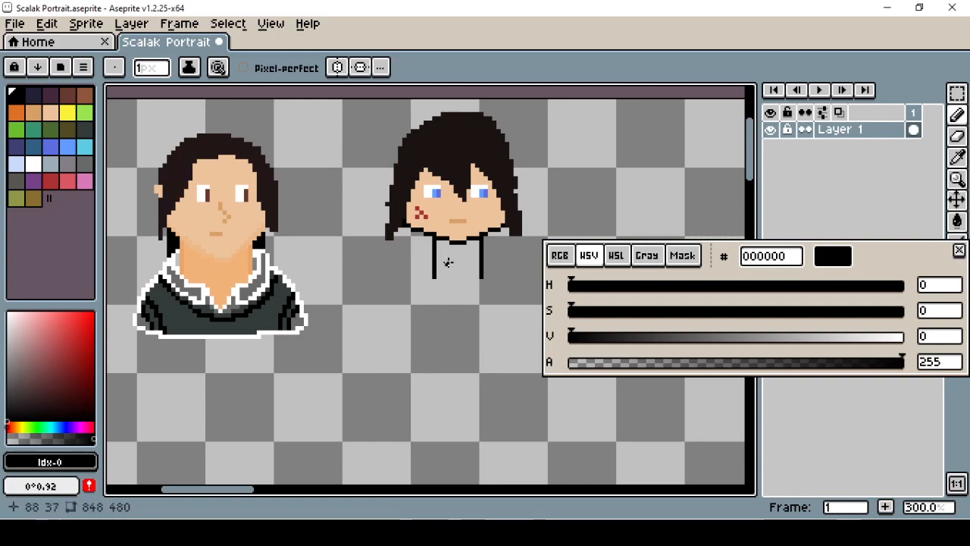
pyautogui.hotkey('ctrl', 'z')
pyautogui.press('ctrl')
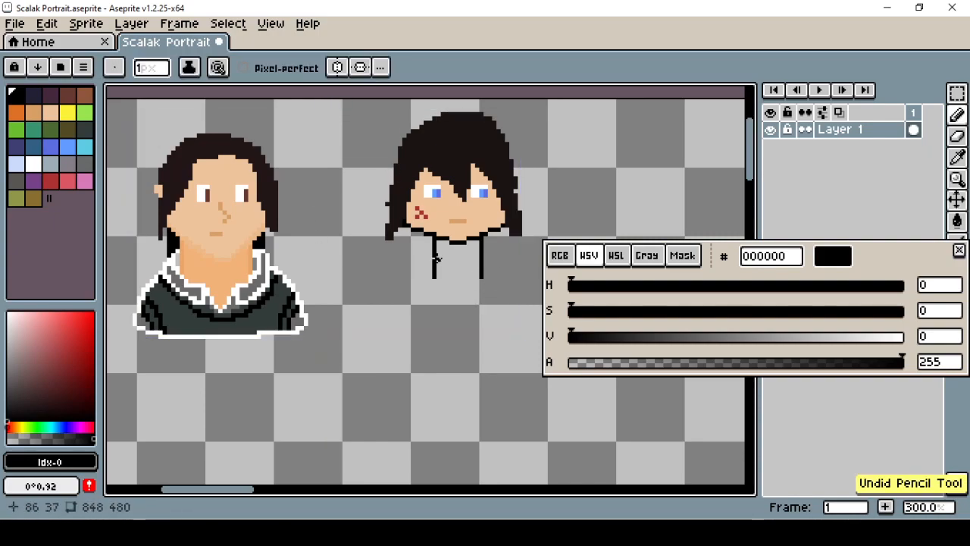
pyautogui.moveTo(425, 256); pyautogui.dragTo(456, 282)
pyautogui.hotkey('ctrl', 'z')
pyautogui.moveTo(428, 249)
pyautogui.mouseDown()
pyautogui.moveTo(433, 276)
pyautogui.moveTo(457, 282)
pyautogui.mouseUp()
pyautogui.hotkey('ctrl', 'z')
pyautogui.hotkey('ctrl', 'z')
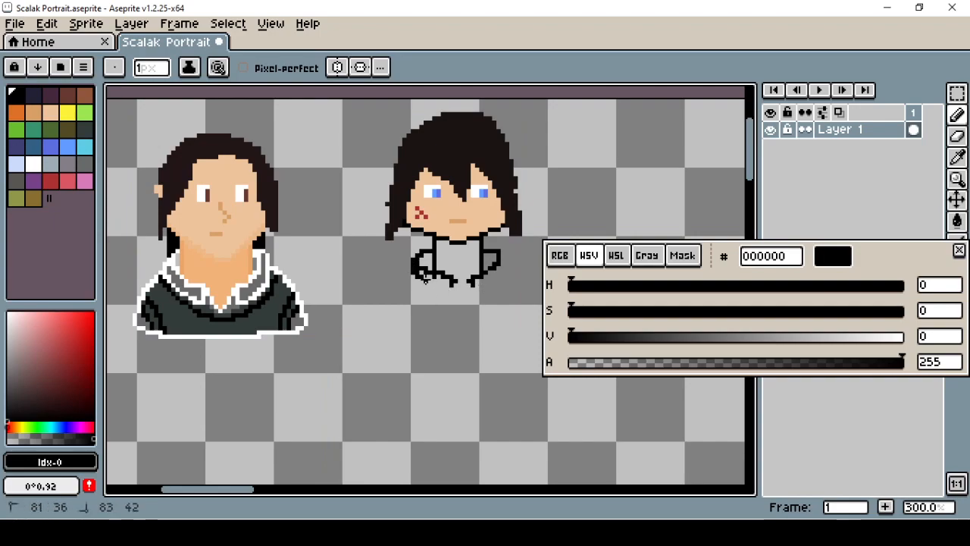
pyautogui.hotkey('ctrl', 'z')
pyautogui.moveTo(426, 258)
pyautogui.mouseDown()
pyautogui.moveTo(449, 282)
pyautogui.moveTo(504, 273)
pyautogui.moveTo(511, 265)
pyautogui.moveTo(495, 248)
pyautogui.moveTo(515, 277)
pyautogui.moveTo(499, 284)
pyautogui.moveTo(515, 264)
pyautogui.mouseUp()
pyautogui.press('e')
pyautogui.press('b')
pyautogui.press('e')
pyautogui.press('b')
pyautogui.moveTo(453, 282); pyautogui.dragTo(465, 304)
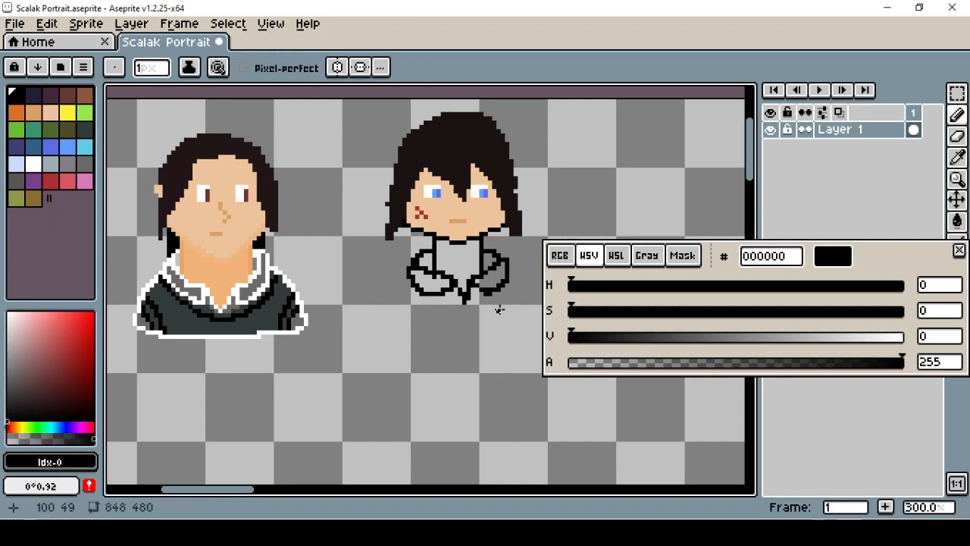
pyautogui.press('e')
pyautogui.moveTo(429, 276); pyautogui.dragTo(443, 285)
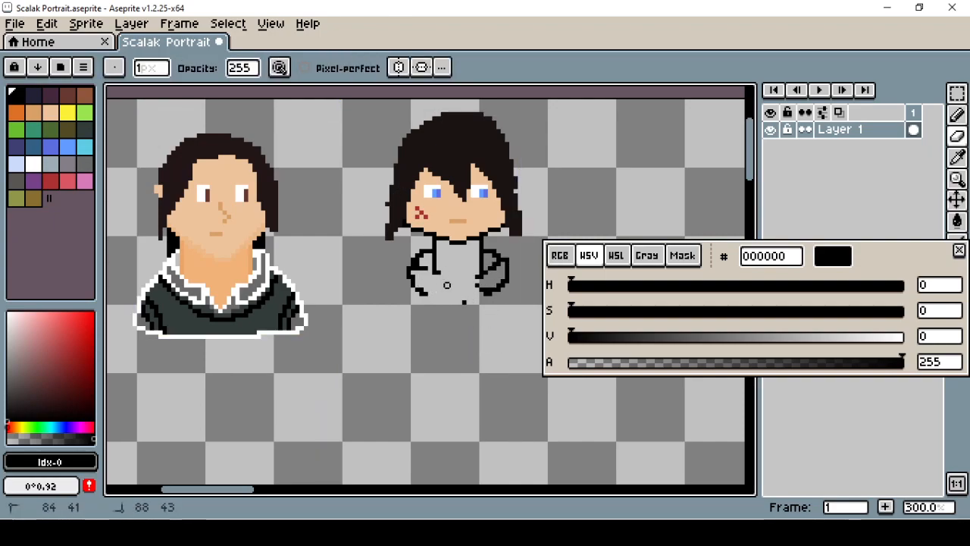
pyautogui.moveTo(502, 284); pyautogui.dragTo(412, 276)
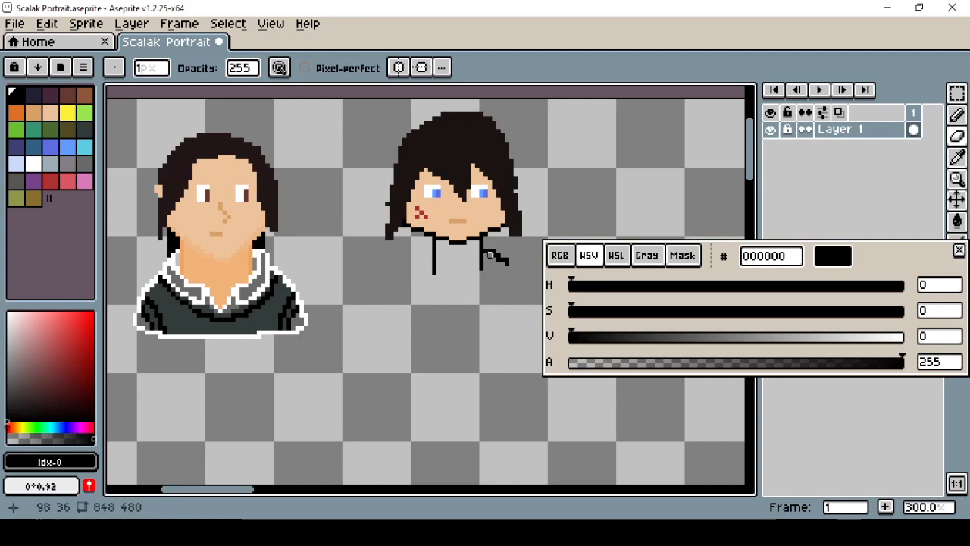
# Step: Enable symmetry about a vertical axis, align the axis with the second face's centre and draw a mirrored black collar around the neck
pyautogui.press('b')
pyautogui.scroll(-2, 385, 199)
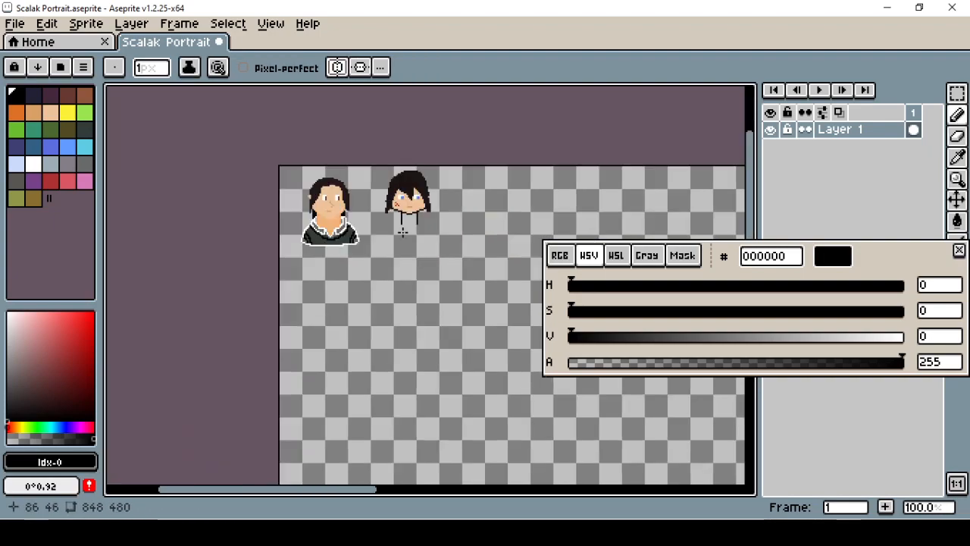
pyautogui.click(338, 67)
pyautogui.moveTo(726, 288)
pyautogui.mouseDown()
pyautogui.moveTo(253, 289)
pyautogui.moveTo(285, 287)
pyautogui.moveTo(311, 326)
pyautogui.moveTo(304, 343)
pyautogui.mouseUp()
pyautogui.scroll(3, 332, 284)
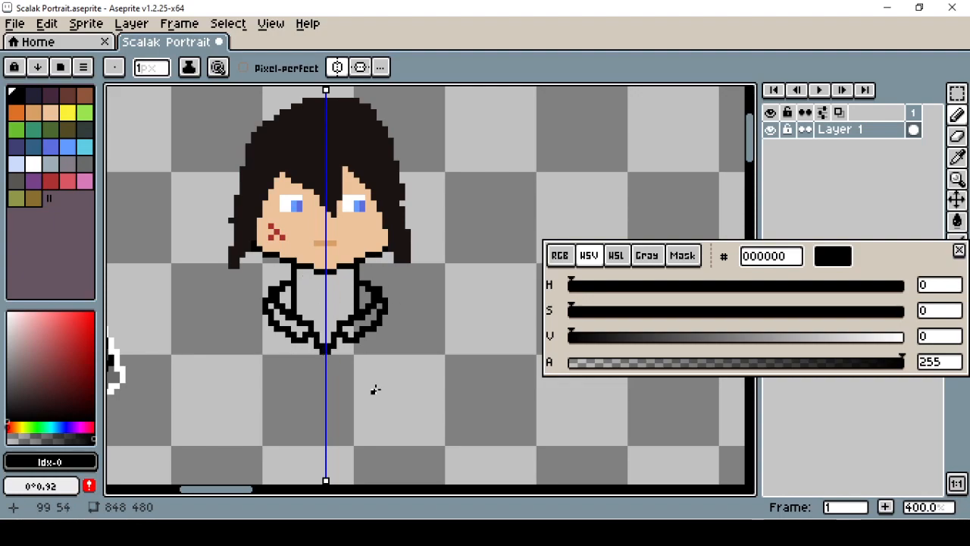
pyautogui.scroll(-1, 303, 310)
pyautogui.moveTo(303, 311); pyautogui.dragTo(354, 318)
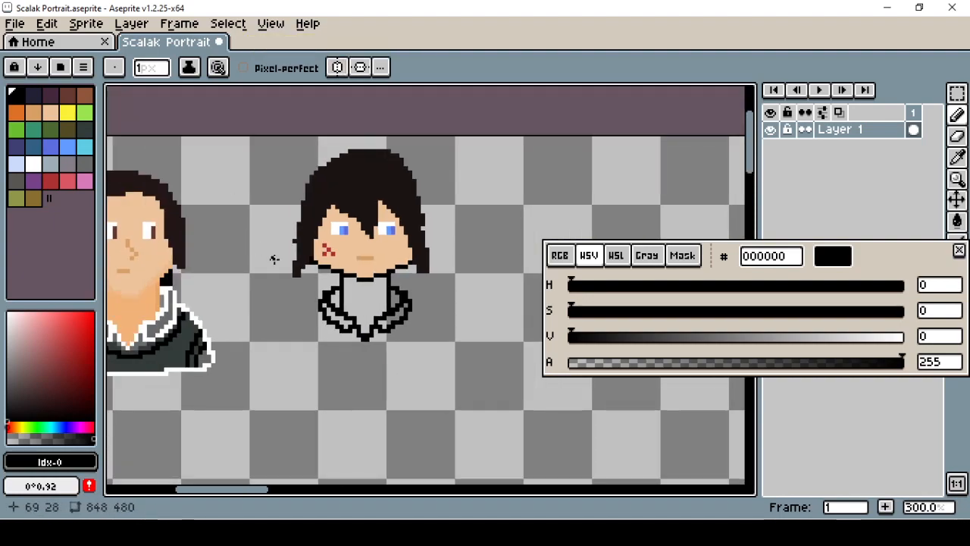
# Step: Shift the second character's collar up closer to the chin, undoing the unwanted selections and moves, and trim the collar's pointed tip
pyautogui.press('m')
pyautogui.moveTo(317, 275); pyautogui.dragTo(424, 339)
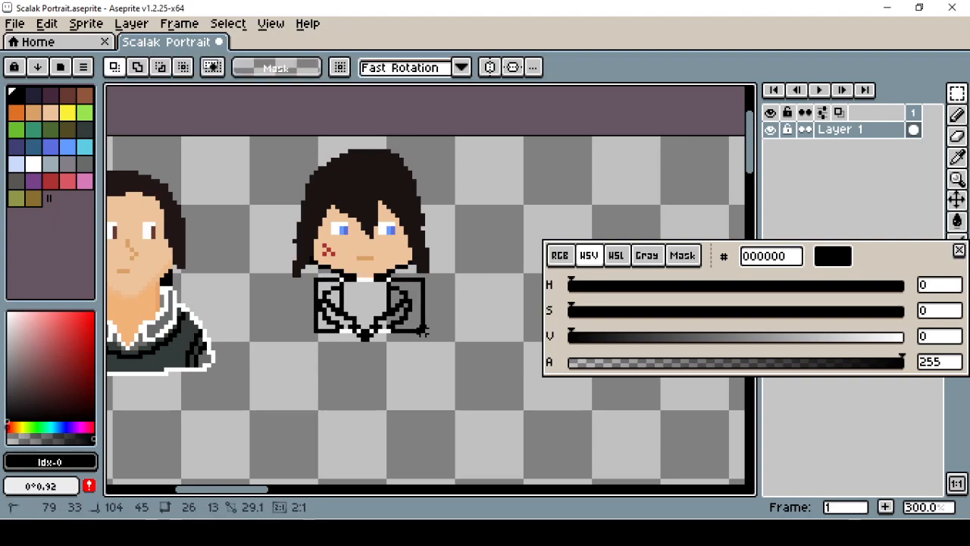
pyautogui.moveTo(341, 310); pyautogui.dragTo(379, 353)
pyautogui.hotkey('ctrl', 'z')
pyautogui.hotkey('ctrl', 'z')
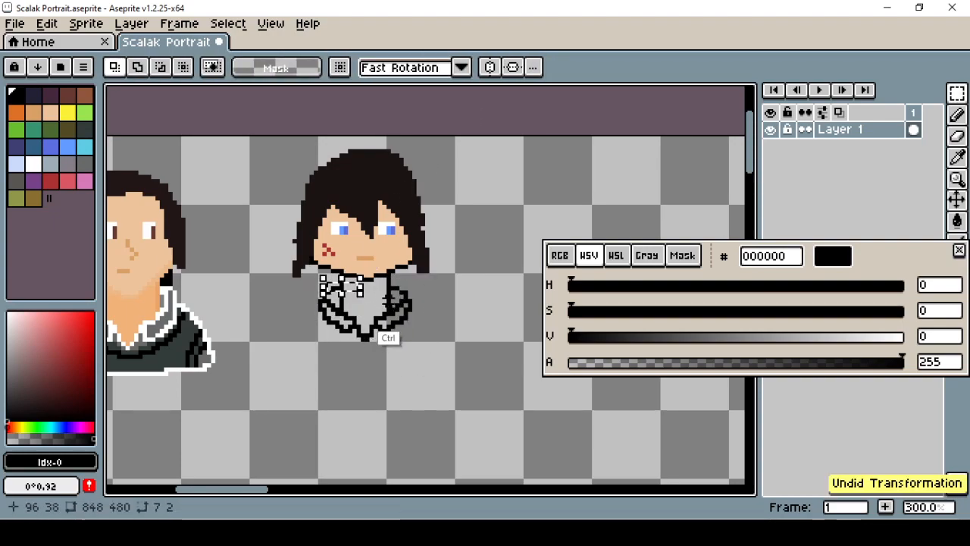
pyautogui.moveTo(328, 282); pyautogui.dragTo(405, 335)
pyautogui.hotkey('ctrl', 'z')
pyautogui.moveTo(310, 274); pyautogui.dragTo(420, 341)
pyautogui.click(364, 303)
pyautogui.click(461, 104)
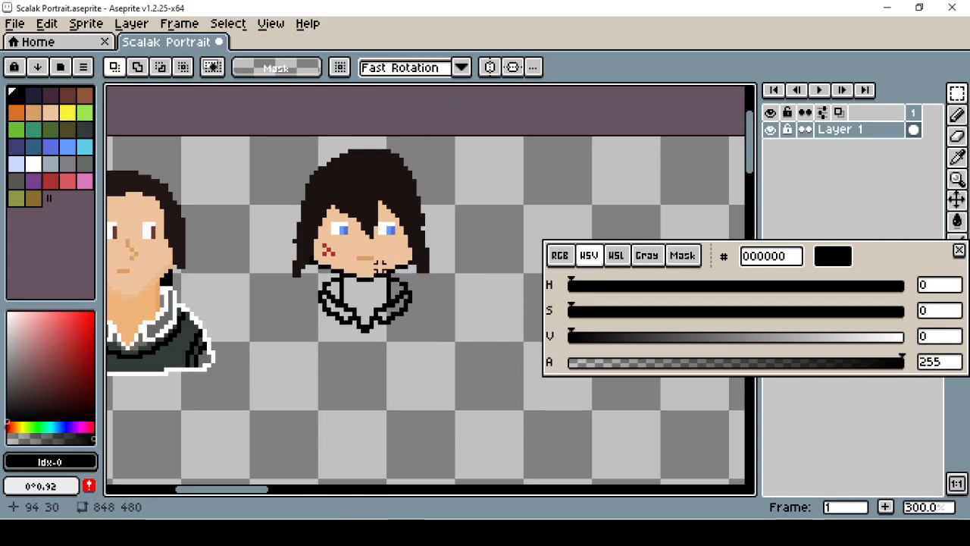
pyautogui.press('e')
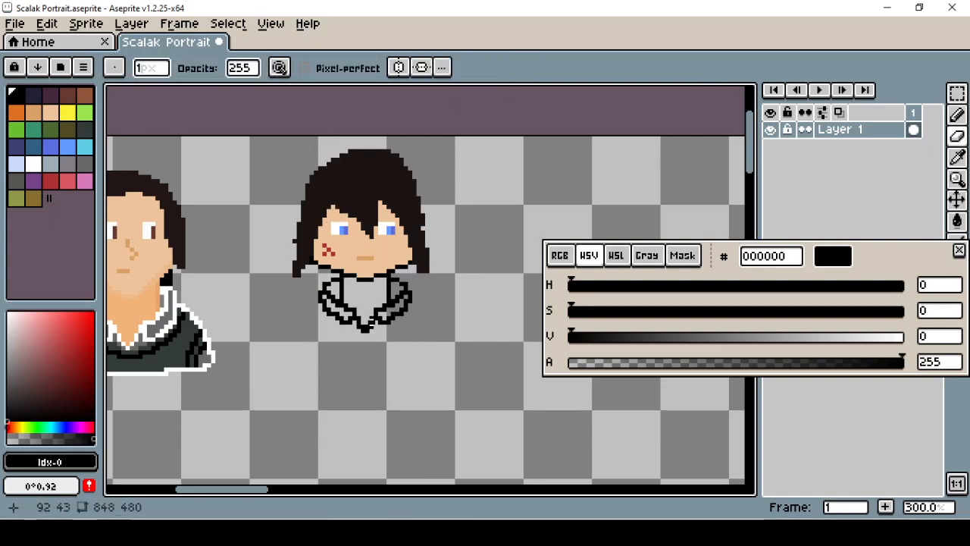
pyautogui.press('b')
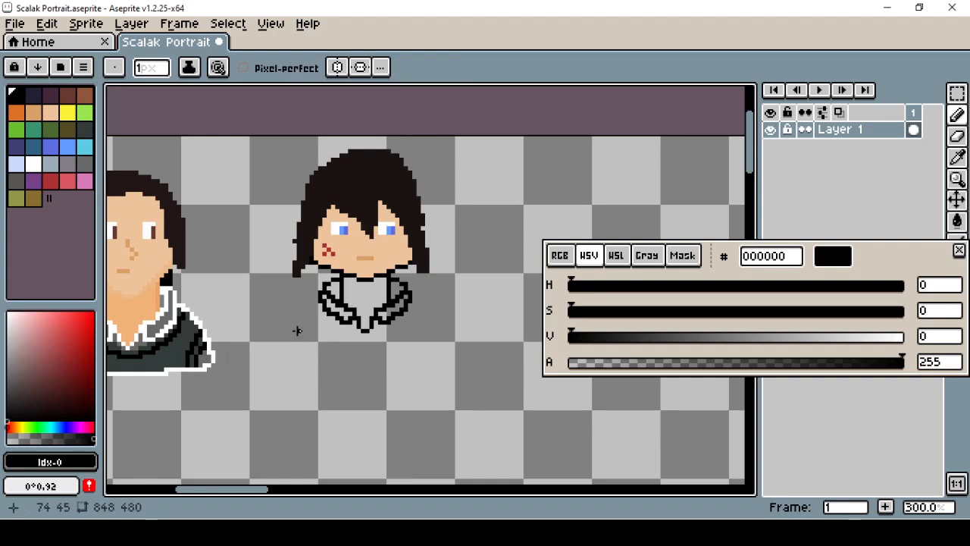
# Step: Draw mirrored black outlines for the second character's shoulders, rounded torso base and sleeve seams below the collar
pyautogui.moveTo(320, 294)
pyautogui.mouseDown()
pyautogui.moveTo(287, 341)
pyautogui.moveTo(313, 386)
pyautogui.moveTo(366, 394)
pyautogui.mouseUp()
pyautogui.hotkey('ctrl', 'z')
pyautogui.moveTo(286, 360)
pyautogui.mouseDown()
pyautogui.moveTo(303, 387)
pyautogui.moveTo(366, 394)
pyautogui.mouseUp()
pyautogui.press('b')
pyautogui.moveTo(292, 331); pyautogui.dragTo(317, 381)
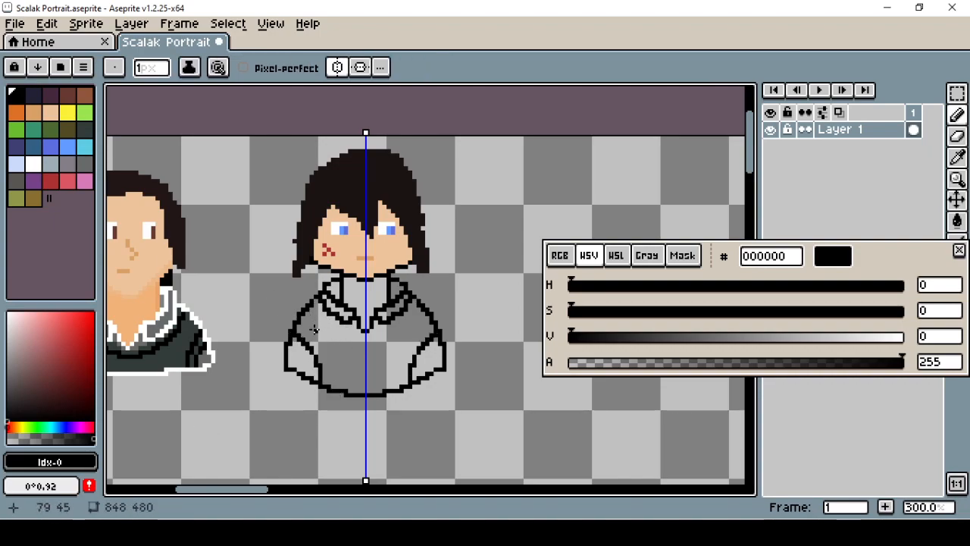
# Step: Draw a mirrored black curve beneath the collar to form an outer hood band, undoing the stray strokes
pyautogui.moveTo(340, 339)
pyautogui.mouseDown()
pyautogui.moveTo(312, 302)
pyautogui.moveTo(356, 342)
pyautogui.mouseUp()
pyautogui.hotkey('ctrl', 'z')
pyautogui.hotkey('ctrl', 'z')
pyautogui.moveTo(314, 303); pyautogui.dragTo(362, 341)
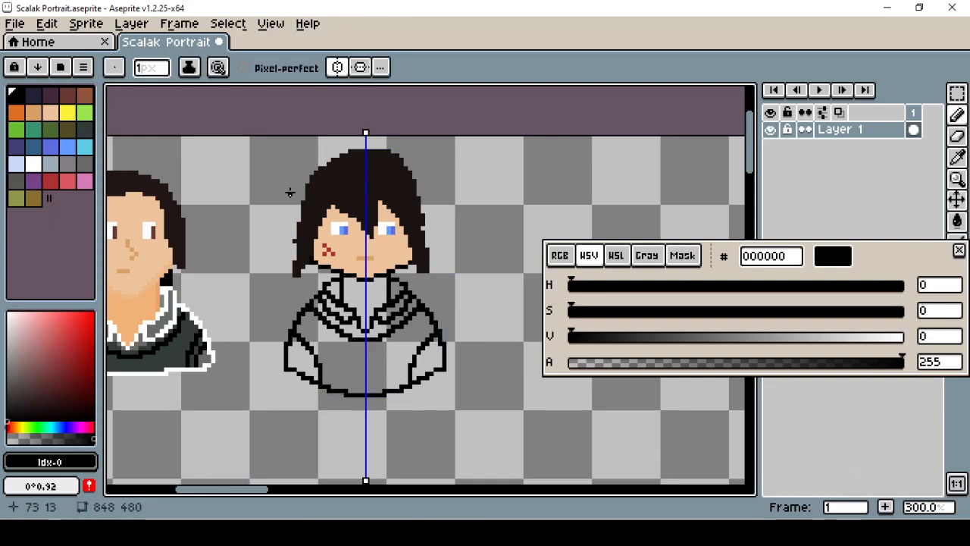
# Step: Disable symmetry and paint dark hair behind the neck, filling the gaps between the jaw and collar on both sides
pyautogui.click(337, 68)
pyautogui.keyDown('alt'); pyautogui.click(354, 217); pyautogui.keyUp('alt')
pyautogui.keyDown('alt'); pyautogui.click(378, 324); pyautogui.keyUp('alt')
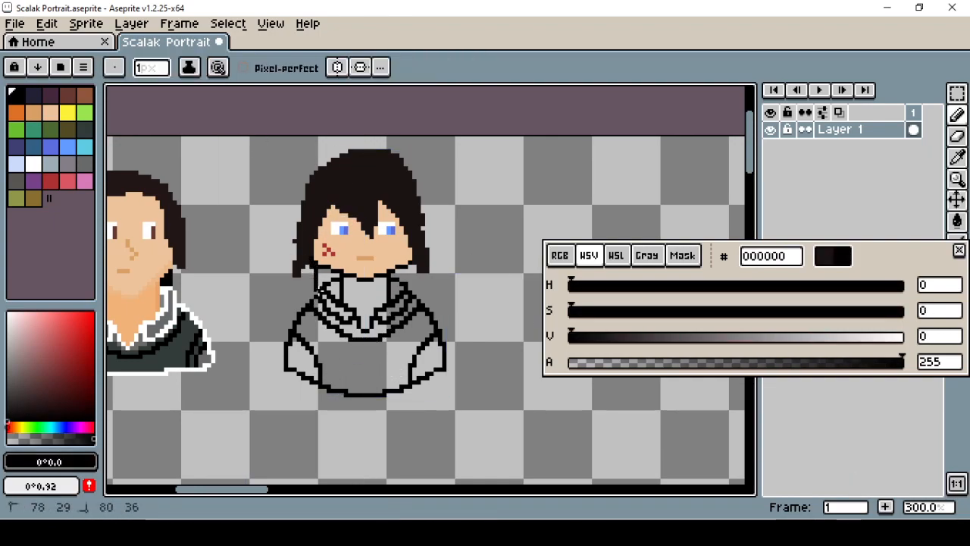
pyautogui.hotkey('ctrl', 'z')
pyautogui.keyDown('alt'); pyautogui.click(307, 249); pyautogui.keyUp('alt')
pyautogui.click(589, 286)
pyautogui.click(617, 310)
pyautogui.moveTo(311, 262); pyautogui.dragTo(316, 289)
pyautogui.moveTo(407, 262); pyautogui.dragTo(407, 271)
# Step: Fill the second character's neck with the shaded skin color #c49466
pyautogui.press('g')
pyautogui.keyDown('alt'); pyautogui.click(403, 255); pyautogui.keyUp('alt')
pyautogui.keyDown('alt'); pyautogui.click(364, 259); pyautogui.keyUp('alt')
pyautogui.click(383, 315)
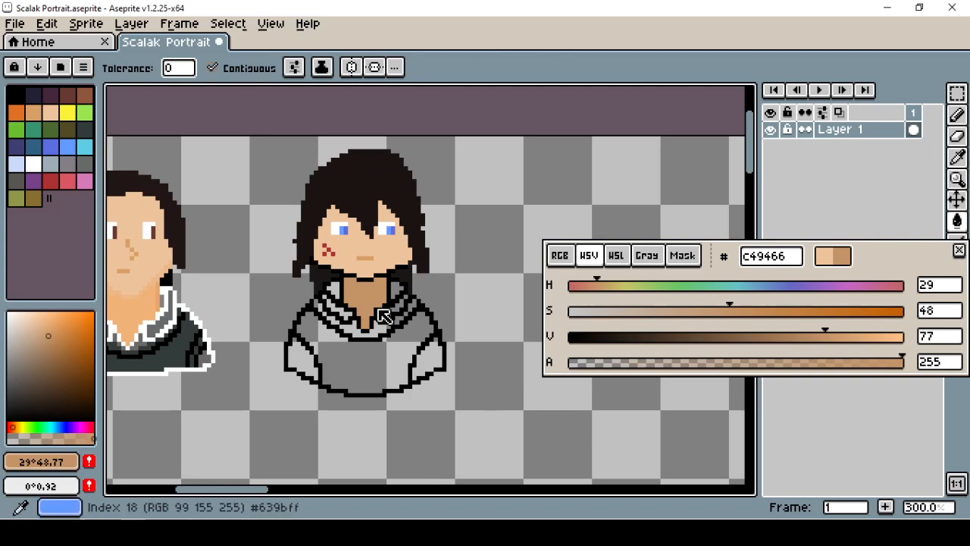
# Step: Fill the second character's collar and sleeves with gray #847e87, using darker gray #6b676e for the collar's inner parts
pyautogui.keyDown('alt'); pyautogui.click(388, 314); pyautogui.keyUp('alt')
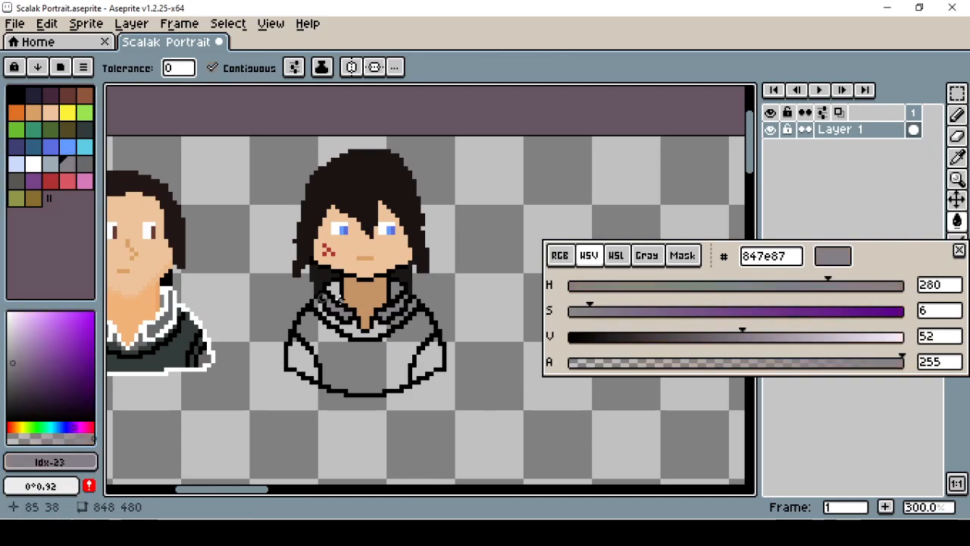
pyautogui.keyDown('alt'); pyautogui.click(386, 316); pyautogui.keyUp('alt')
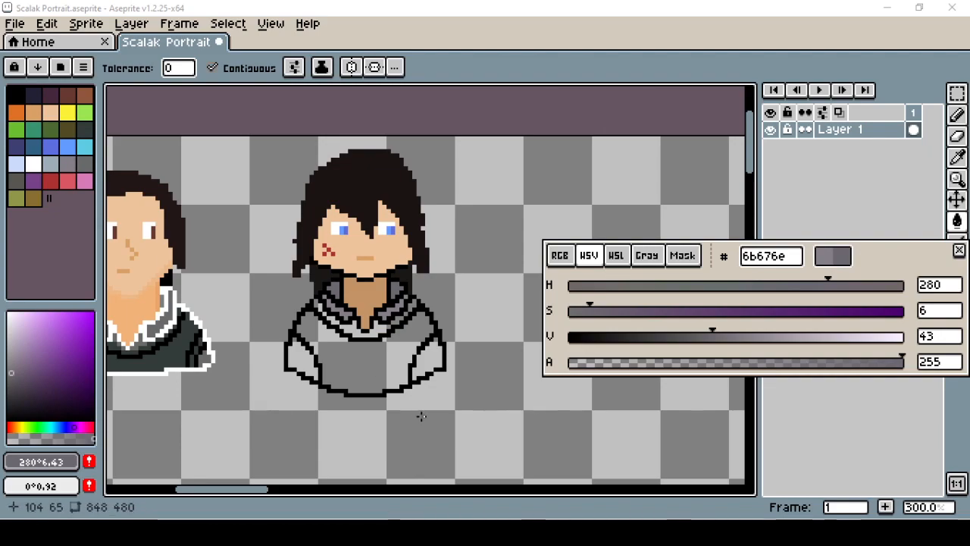
pyautogui.keyDown('alt'); pyautogui.click(394, 314); pyautogui.keyUp('alt')
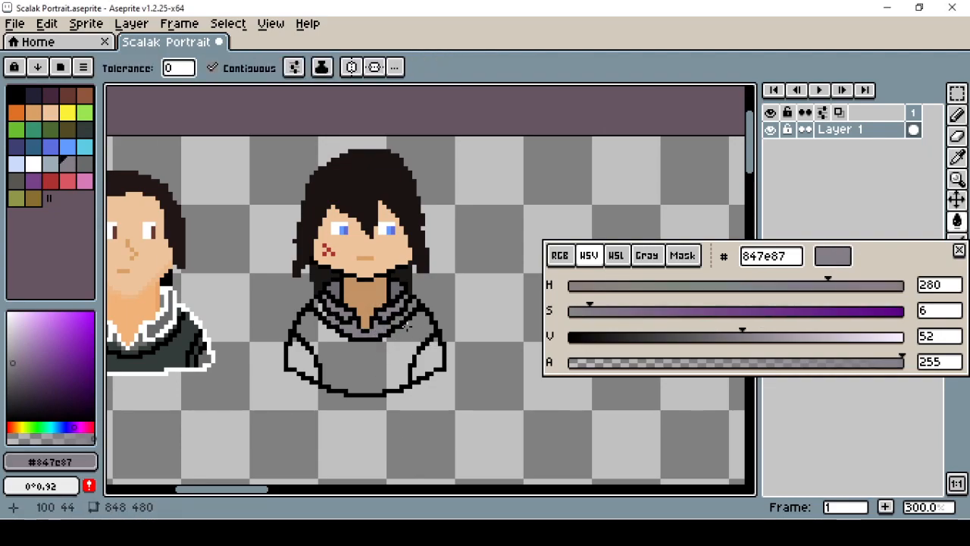
pyautogui.click(439, 335)
pyautogui.click(305, 360)
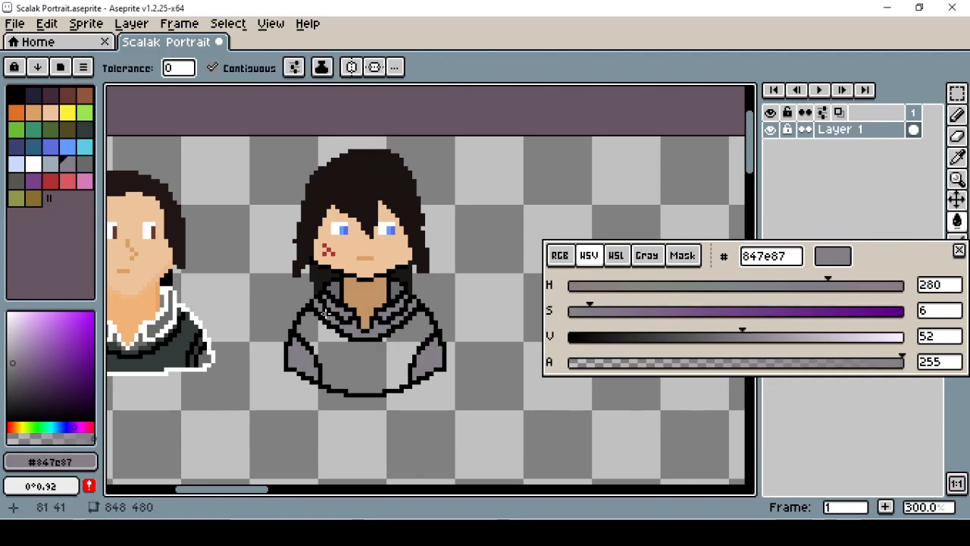
# Step: Undo the stray pencil stroke and fill the second character's torso with dark navy #222034
pyautogui.press('b')
pyautogui.hotkey('ctrl', 'z')
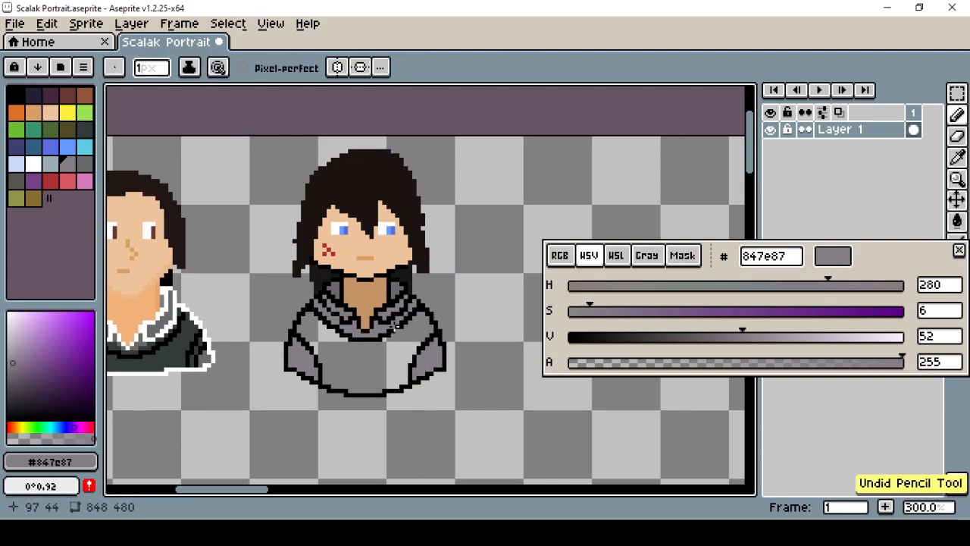
pyautogui.keyDown('alt'); pyautogui.click(408, 358); pyautogui.keyUp('alt')
pyautogui.press('g')
pyautogui.click(392, 369)
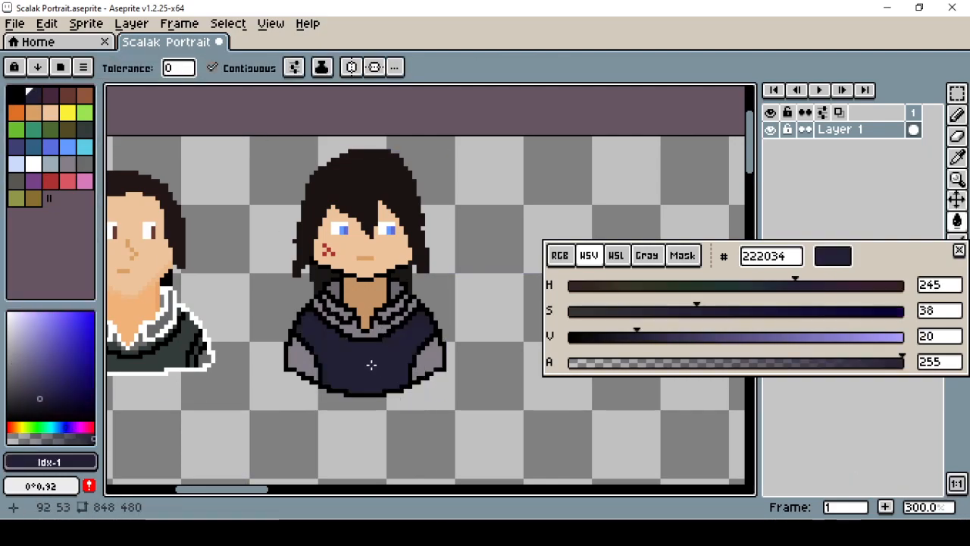
# Step: Reshape the collar's lower edge into a central point with mirrored #000000 outline and #847e87 gray pixels, and turn symmetry off
pyautogui.keyDown('alt'); pyautogui.click(349, 339); pyautogui.keyUp('alt')
pyautogui.press('b')
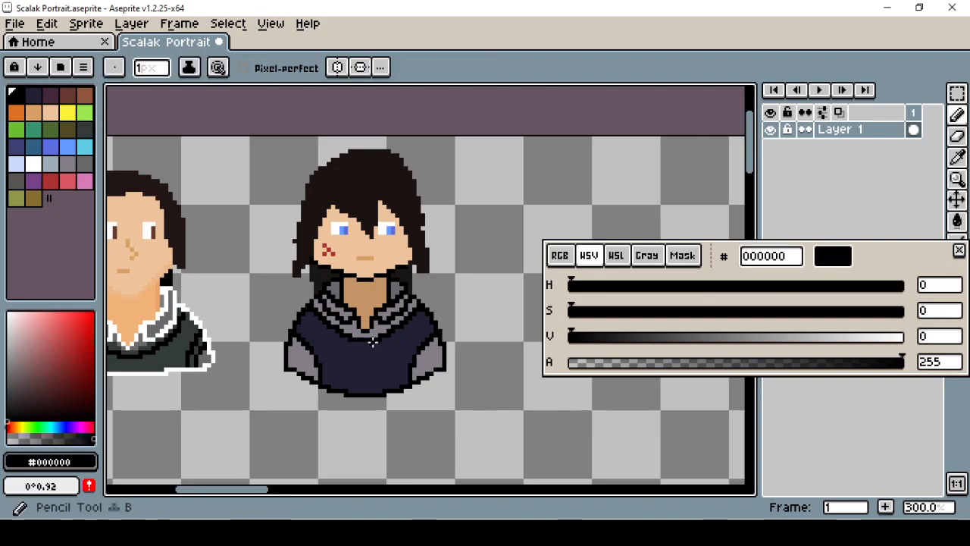
pyautogui.keyDown('alt'); pyautogui.click(414, 338); pyautogui.keyUp('alt')
pyautogui.hotkey('ctrl', 'z')
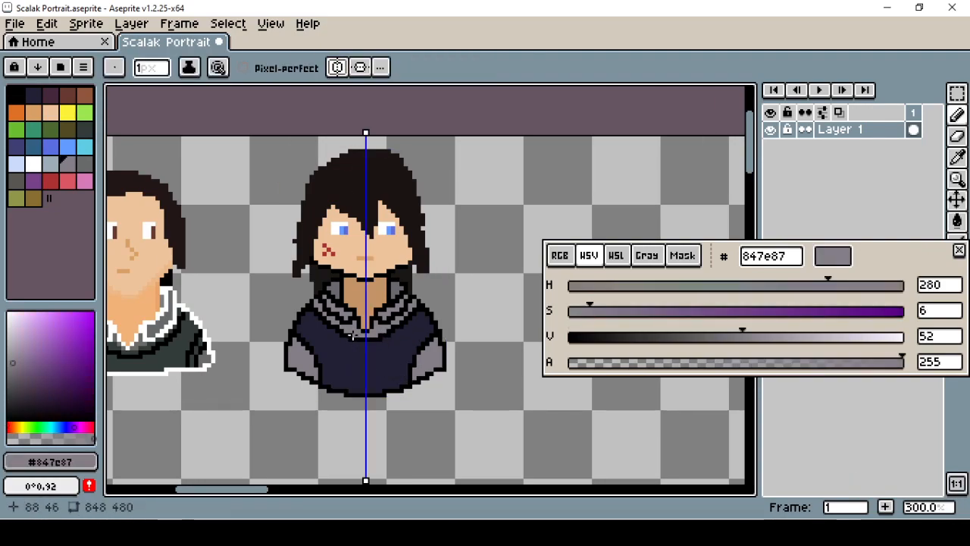
pyautogui.keyDown('alt'); pyautogui.click(361, 344); pyautogui.keyUp('alt')
pyautogui.keyDown('alt'); pyautogui.click(384, 340); pyautogui.keyUp('alt')
pyautogui.hotkey('ctrl', 'z')
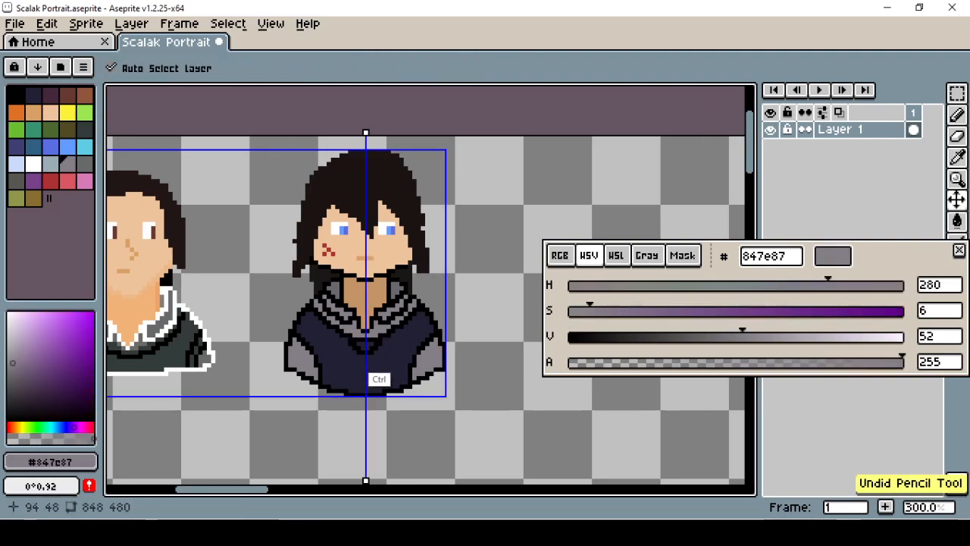
pyautogui.keyDown('alt'); pyautogui.click(368, 347); pyautogui.keyUp('alt')
pyautogui.keyDown('alt'); pyautogui.click(388, 336); pyautogui.keyUp('alt')
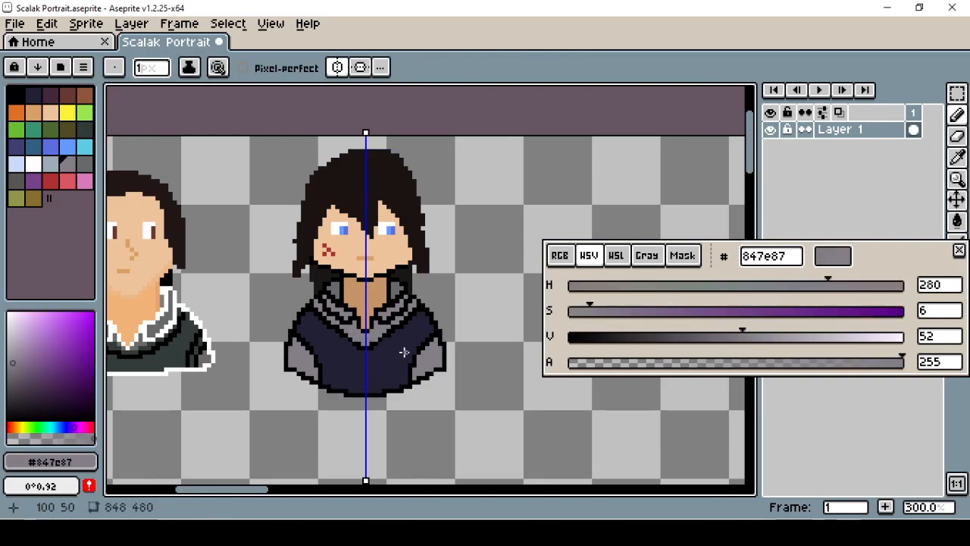
pyautogui.click(337, 67)
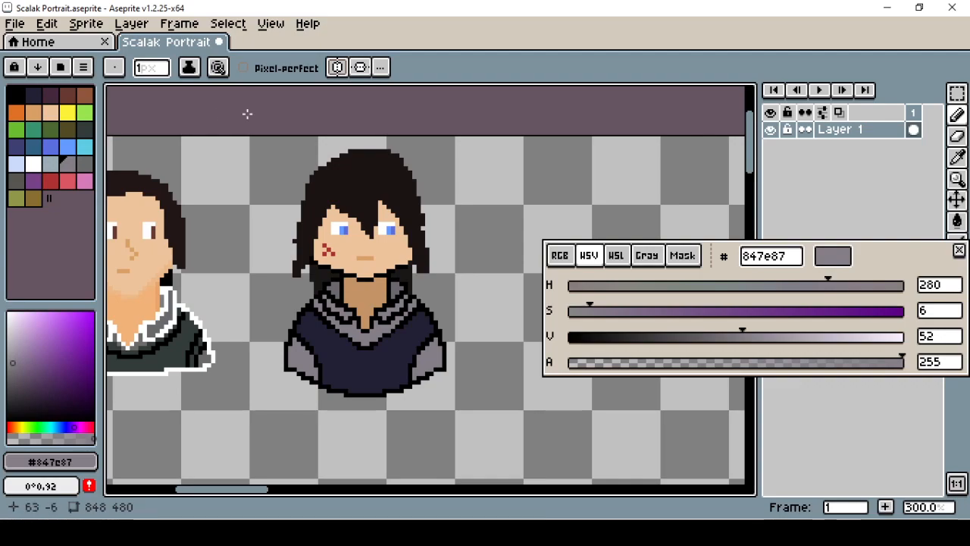
# Step: Try recoloring the second character's collar, torso and sleeve outlines to white #ffffff
pyautogui.click(32, 163)
pyautogui.press('g')
pyautogui.click(299, 332)
pyautogui.click(388, 335)
pyautogui.click(440, 338)
pyautogui.click(440, 338)
pyautogui.click(341, 322)
pyautogui.click(376, 324)
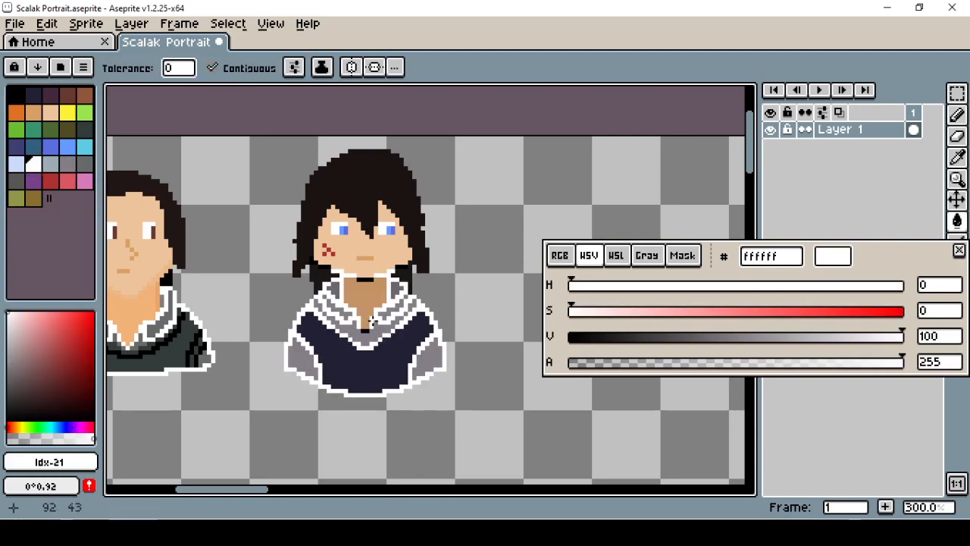
# Step: Try restoring the neck and jaw lines to #000000, and undo the outline recoloring
pyautogui.press('x')
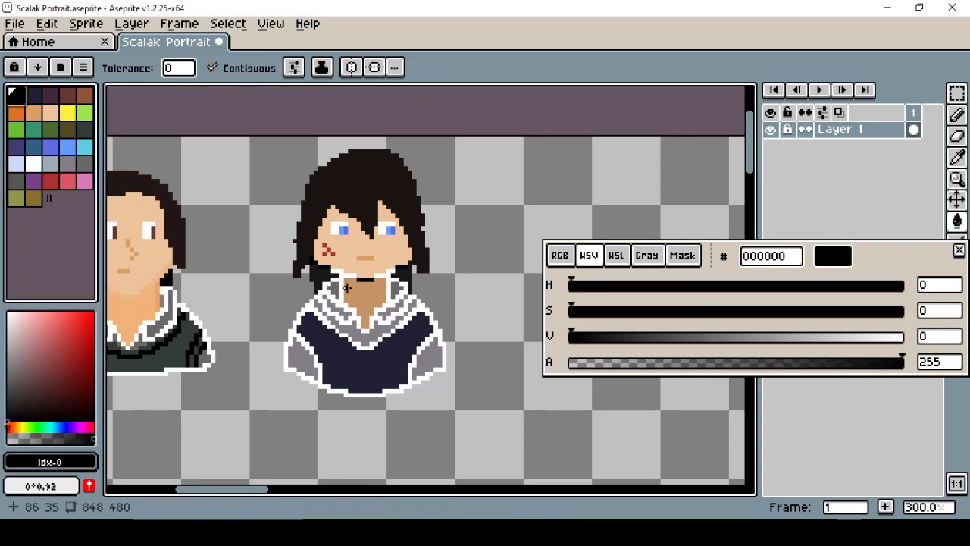
pyautogui.hotkey('ctrl', 'z')
pyautogui.press('b')
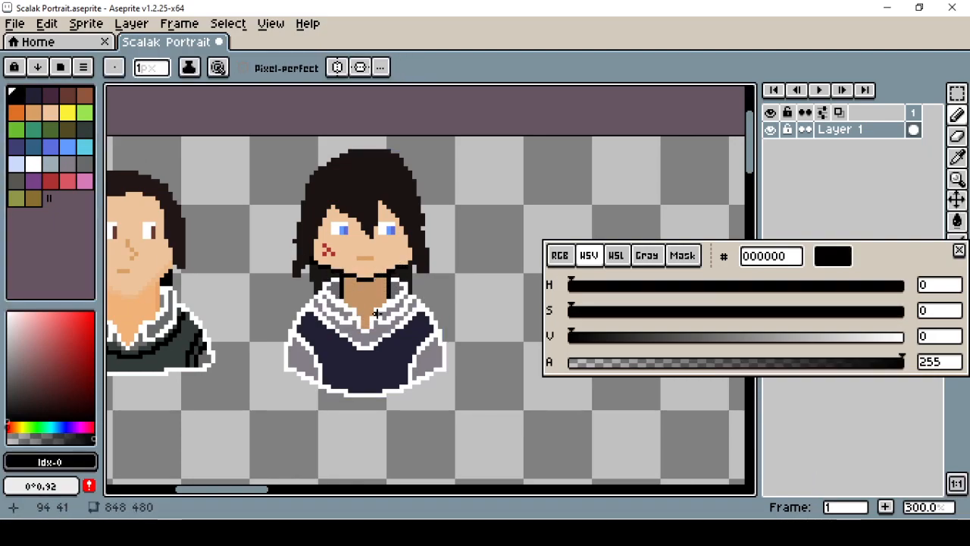
pyautogui.hotkey('ctrl', 'z')
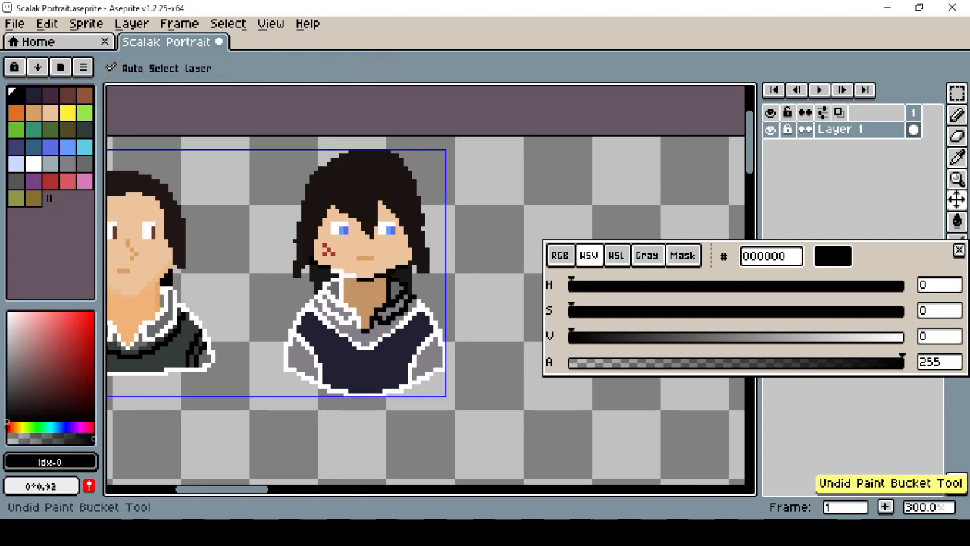
# Step: Select the whole second character and place a duplicate of it on the empty canvas beside the original
pyautogui.moveTo(377, 313); pyautogui.dragTo(463, 309)
pyautogui.moveTo(540, 239); pyautogui.dragTo(425, 253)
pyautogui.press('m')
pyautogui.moveTo(218, 157); pyautogui.dragTo(450, 410)
pyautogui.click(364, 303)
pyautogui.click(505, 268)
pyautogui.moveTo(637, 122); pyautogui.dragTo(526, 112)
pyautogui.moveTo(136, 144); pyautogui.dragTo(351, 401)
pyautogui.moveTo(270, 296); pyautogui.dragTo(467, 299)
pyautogui.click(554, 123)
pyautogui.moveTo(509, 129); pyautogui.dragTo(429, 122)
pyautogui.keyDown('alt'); pyautogui.click(418, 289); pyautogui.keyUp('alt')
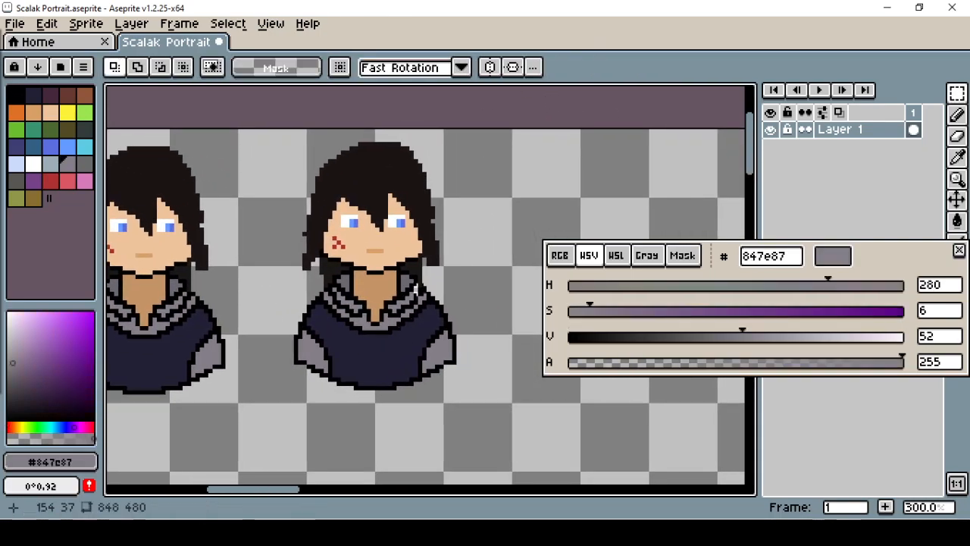
pyautogui.press('b')
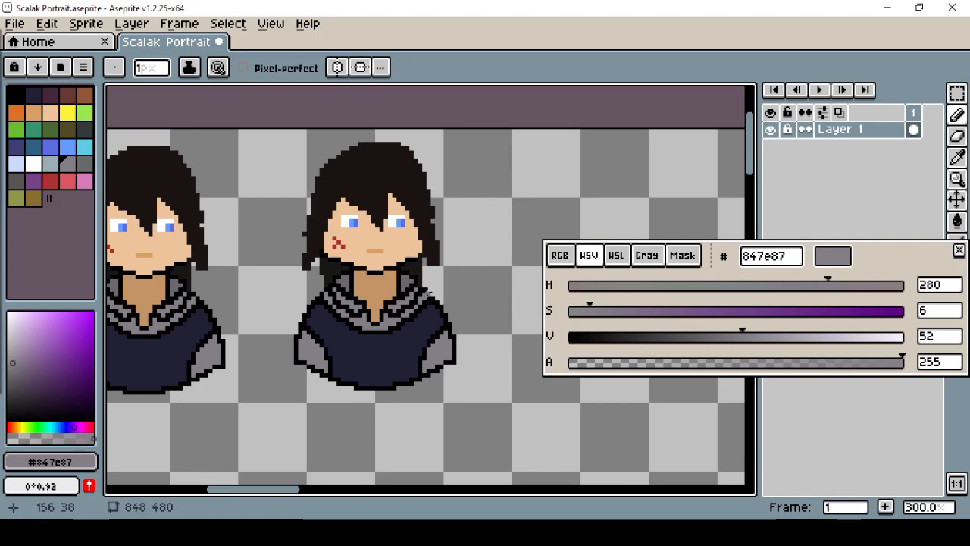
pyautogui.keyDown('alt'); pyautogui.click(343, 259); pyautogui.keyUp('alt')
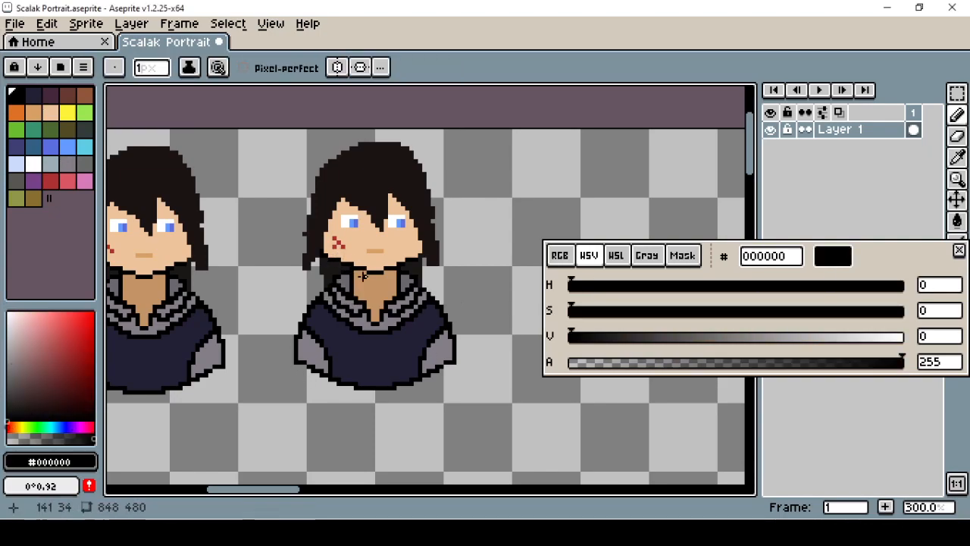
pyautogui.hotkey('ctrl', 'z')
pyautogui.keyDown('alt'); pyautogui.click(409, 271); pyautogui.keyUp('alt')
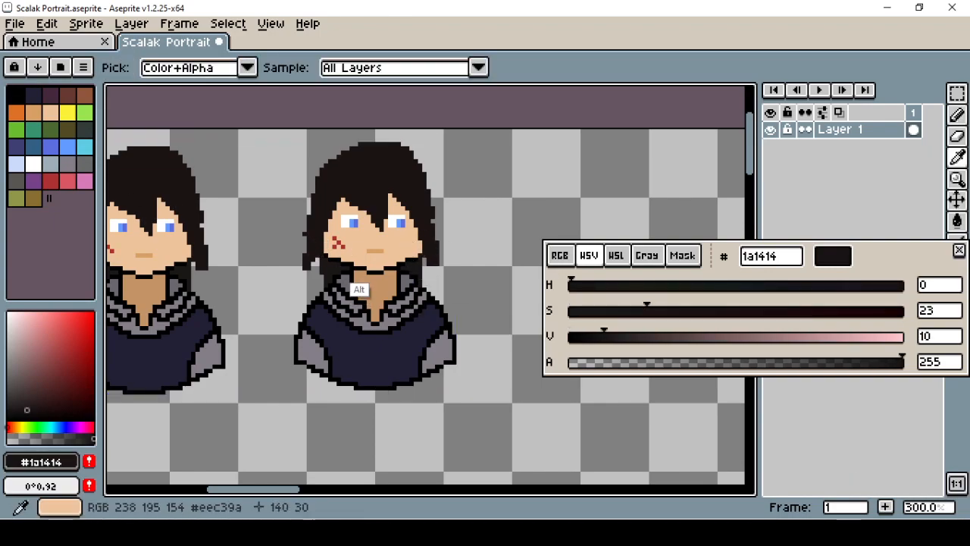
# Step: Replace the duplicate's black jaw outline with skin shade #d6b18d and its black neck edges with #ad835c
pyautogui.keyDown('alt'); pyautogui.click(362, 264); pyautogui.keyUp('alt')
pyautogui.moveTo(39, 321)
pyautogui.mouseDown()
pyautogui.moveTo(46, 334)
pyautogui.moveTo(34, 329)
pyautogui.mouseUp()
pyautogui.hotkey('ctrl', 'z')
pyautogui.moveTo(326, 258); pyautogui.dragTo(363, 266)
pyautogui.moveTo(367, 269); pyautogui.dragTo(382, 270)
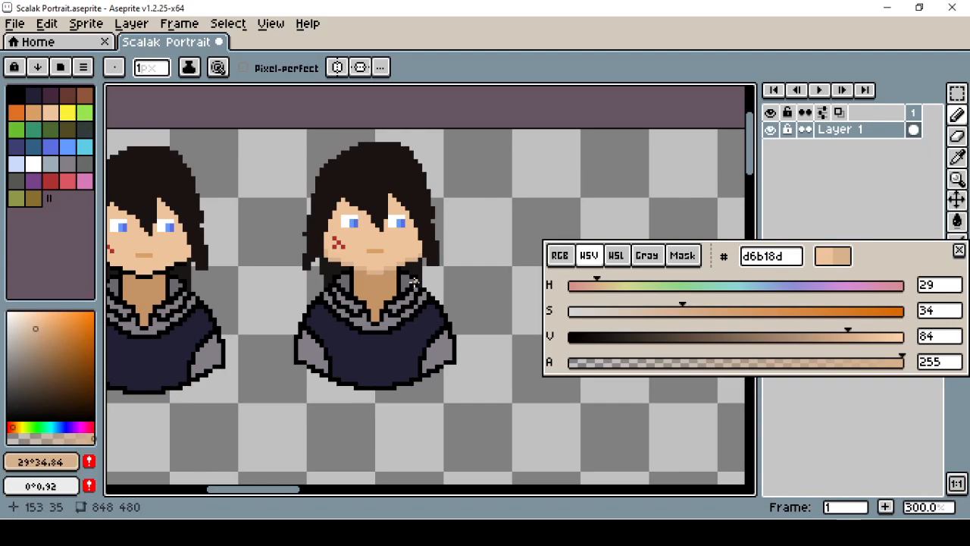
pyautogui.keyDown('alt'); pyautogui.click(416, 277); pyautogui.keyUp('alt')
pyautogui.keyDown('alt'); pyautogui.click(403, 278); pyautogui.keyUp('alt')
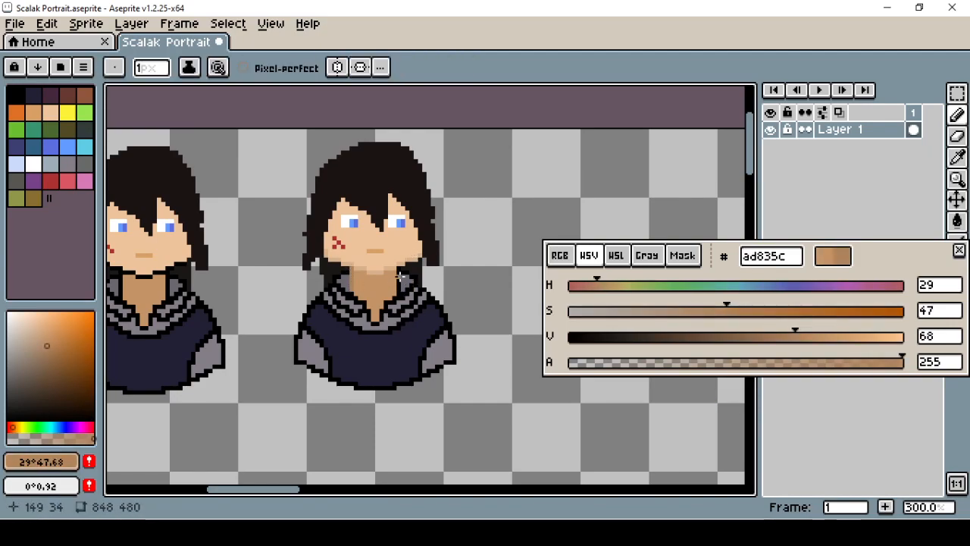
# Step: Recolor the duplicate's black collar, torso and sleeve outlines to dark gray #6b676e
pyautogui.keyDown('alt'); pyautogui.click(401, 315); pyautogui.keyUp('alt')
pyautogui.press('g')
pyautogui.click(401, 312)
pyautogui.hotkey('ctrl', 'z')
pyautogui.moveTo(741, 337); pyautogui.dragTo(711, 337)
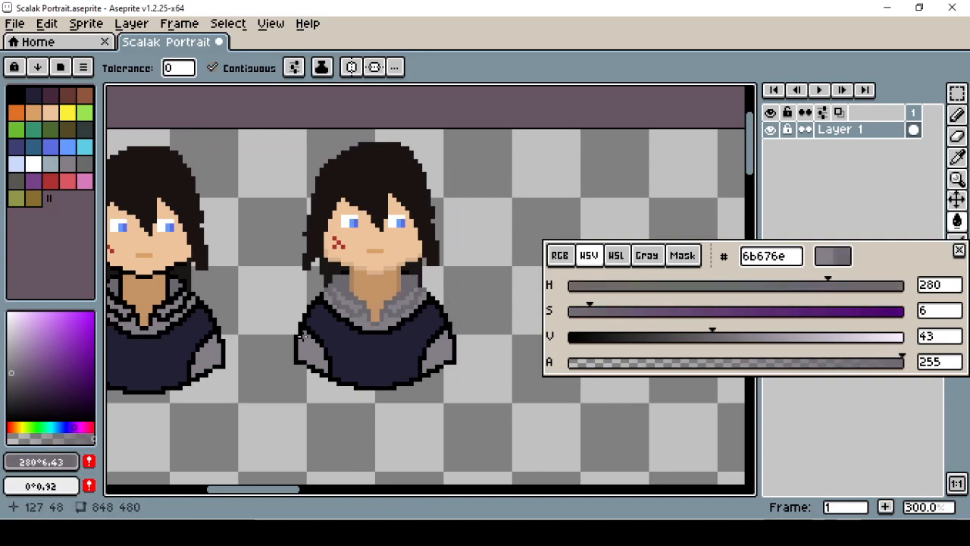
pyautogui.click(304, 339)
pyautogui.click(314, 369)
# Step: Mix the lighter navy #423f5e from the torso color and recolor the duplicate's shoulder and torso outlines with it
pyautogui.keyDown('alt'); pyautogui.click(390, 348); pyautogui.keyUp('alt')
pyautogui.click(692, 337)
pyautogui.click(679, 312)
pyautogui.press('b')
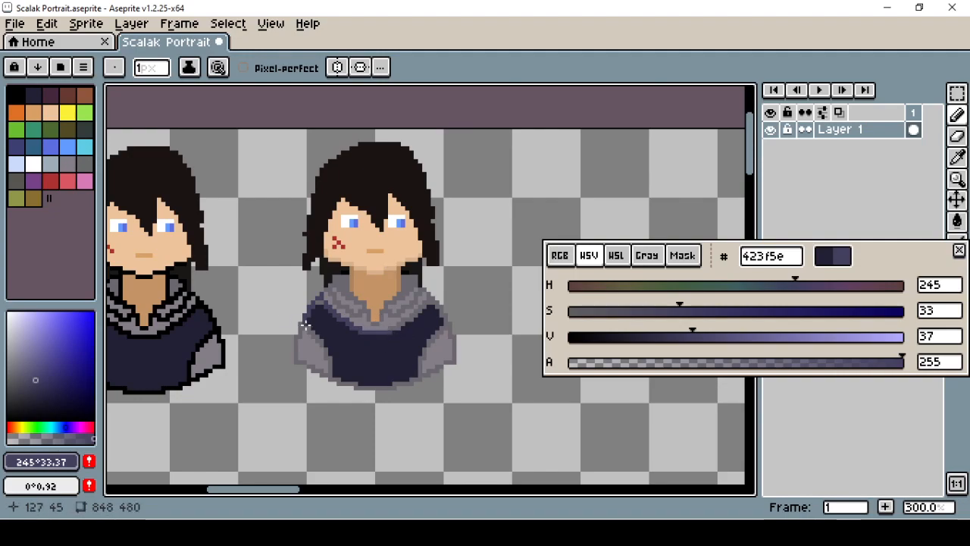
pyautogui.press('g')
pyautogui.click(339, 383)
pyautogui.press('v')
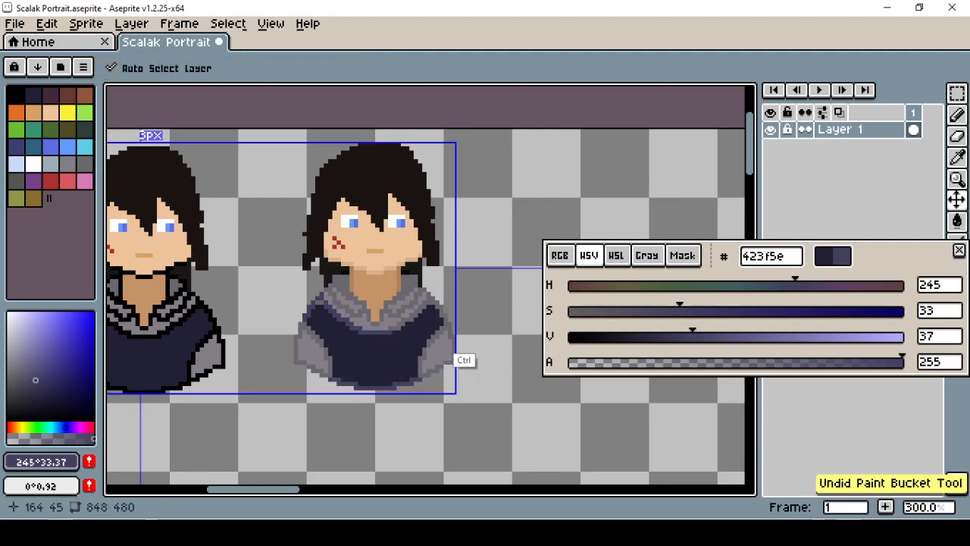
pyautogui.press('b')
pyautogui.press('g')
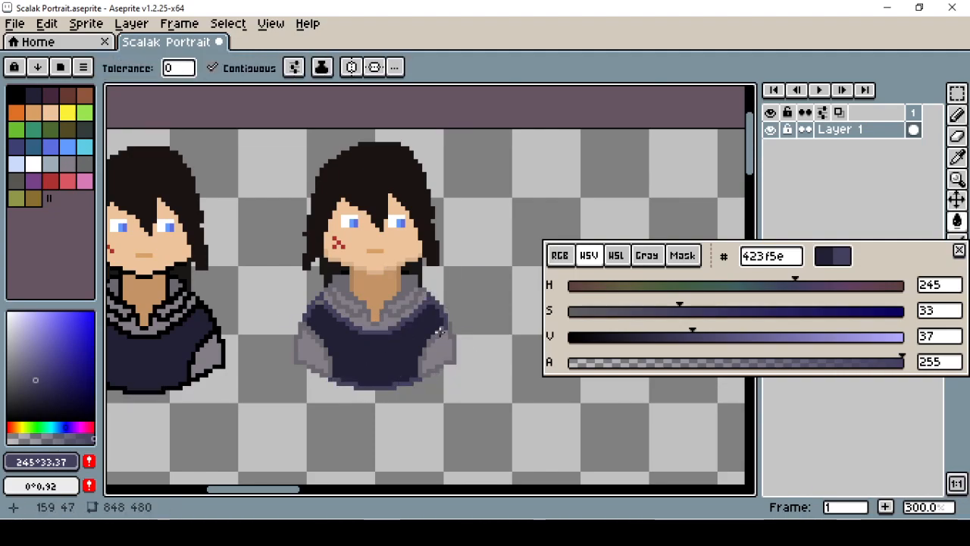
pyautogui.click(423, 375)
pyautogui.press('b')
pyautogui.press('g')
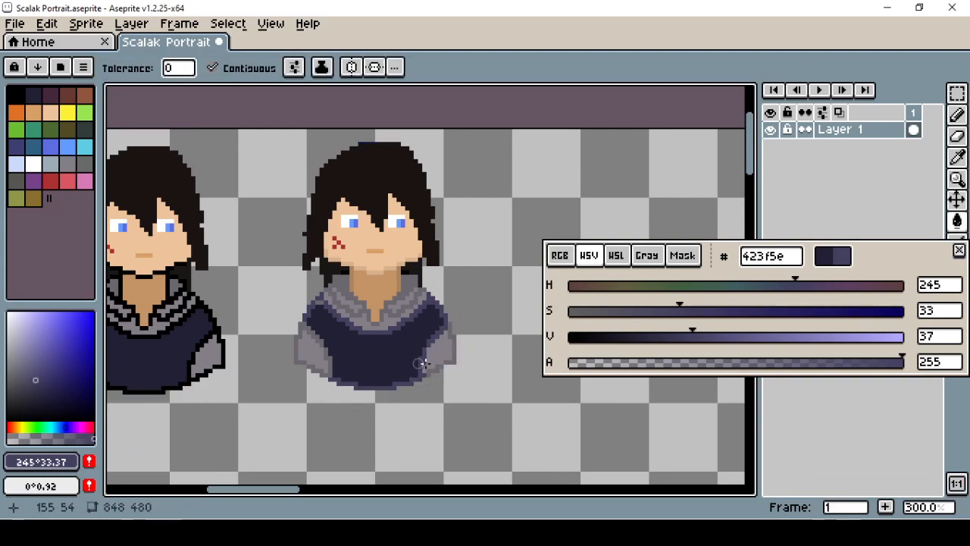
# Step: Mix the darker gray #524f54 from the outline gray and recolor the upper collar edges beside the duplicate's neck
pyautogui.keyDown('alt'); pyautogui.click(423, 356); pyautogui.keyUp('alt')
pyautogui.press('b')
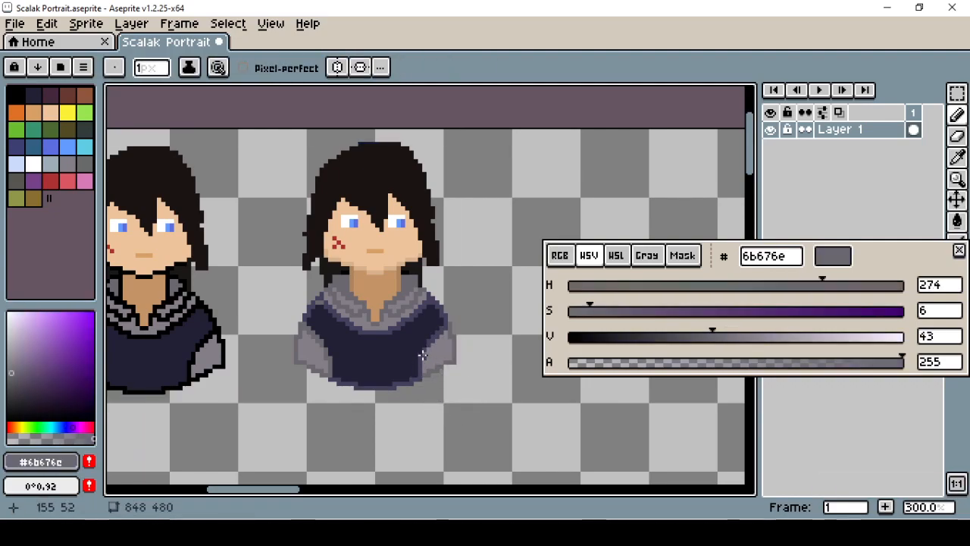
pyautogui.keyDown('alt'); pyautogui.click(342, 284); pyautogui.keyUp('alt')
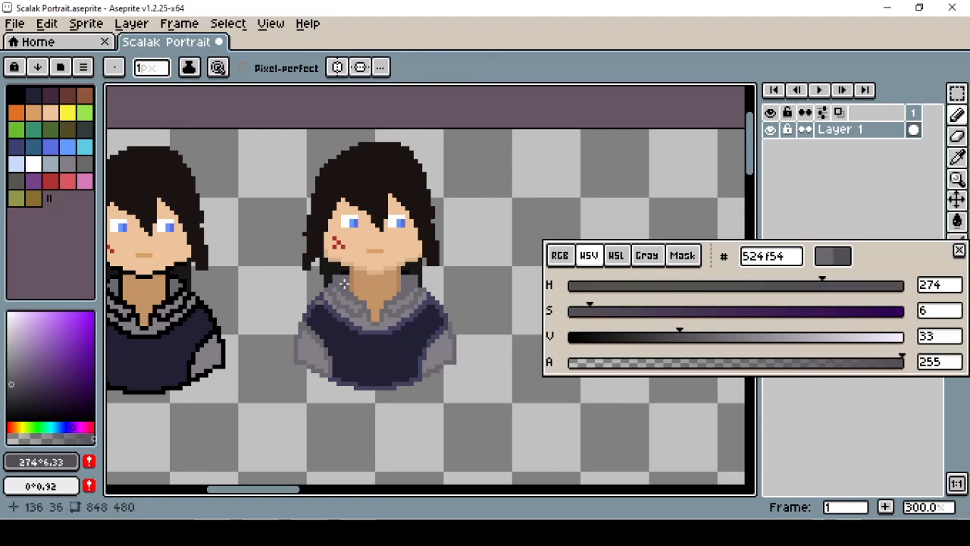
pyautogui.keyDown('alt'); pyautogui.click(419, 288); pyautogui.keyUp('alt')
pyautogui.keyDown('alt'); pyautogui.click(423, 291); pyautogui.keyUp('alt')
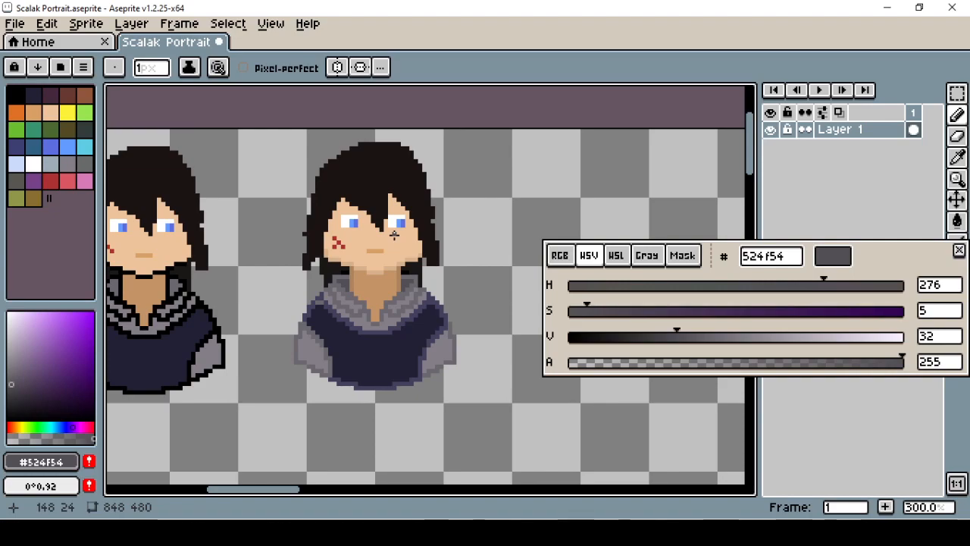
# Step: Select the softly outlined character and place another copy of it on the empty canvas to its right
pyautogui.press('m')
pyautogui.moveTo(282, 140); pyautogui.dragTo(480, 396)
pyautogui.moveTo(352, 141); pyautogui.dragTo(639, 140)
pyautogui.hotkey('ctrl', 'd')
# Step: Add a new layer and move it beneath Layer 1
pyautogui.hotkey('shift', 'n')
pyautogui.moveTo(842, 129); pyautogui.dragTo(842, 146)
pyautogui.press('b')
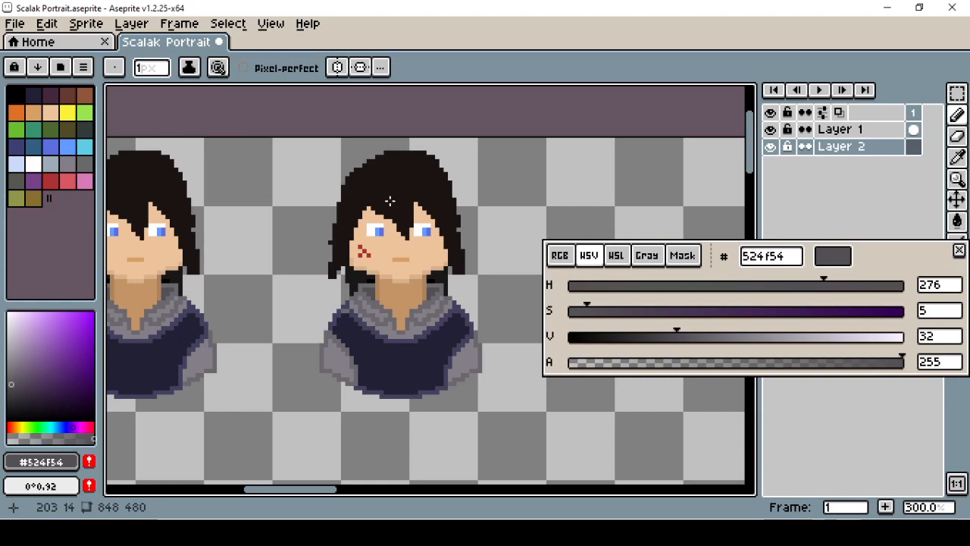
# Step: Undo the marks on Layer 2 and touch up the new copy's torso edges on Layer 1 with navy #222034
pyautogui.keyDown('alt'); pyautogui.click(346, 329); pyautogui.keyUp('alt')
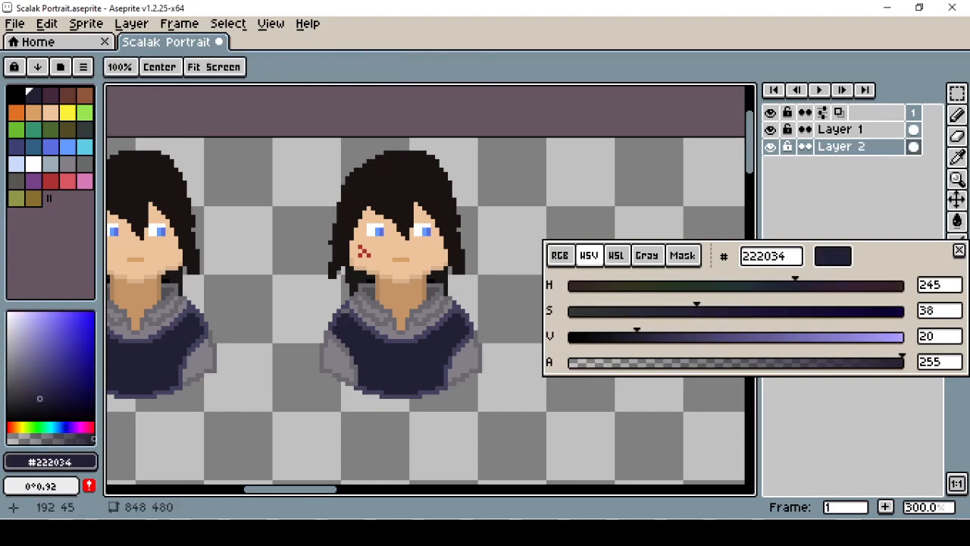
pyautogui.keyDown('alt'); pyautogui.click(336, 362); pyautogui.keyUp('alt')
pyautogui.hotkey('ctrl', 'z')
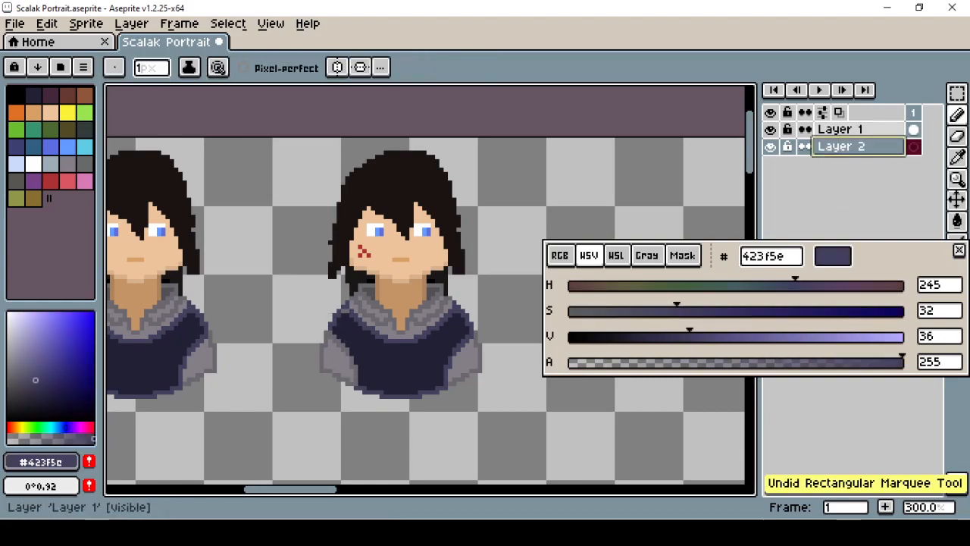
pyautogui.keyDown('alt'); pyautogui.click(385, 356); pyautogui.keyUp('alt')
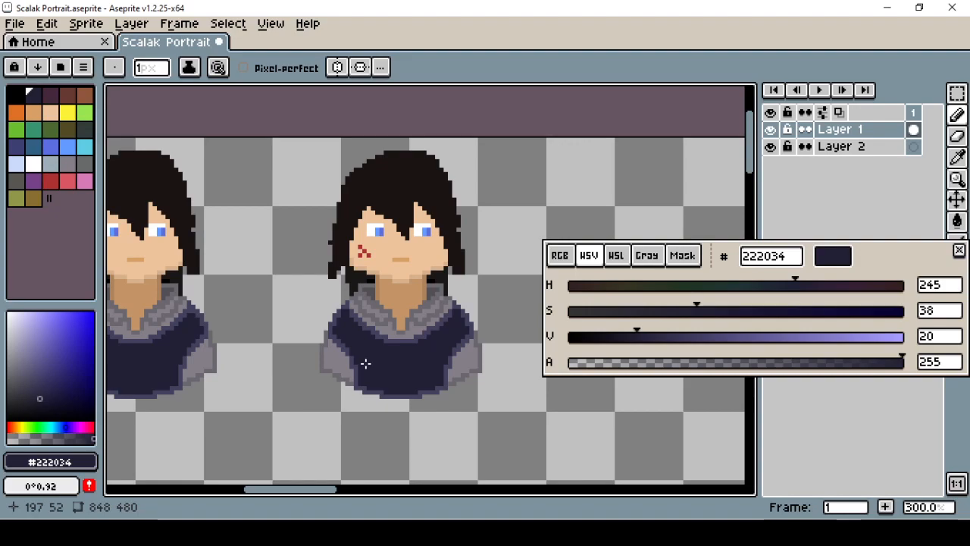
# Step: Mix the pale highlight #d6c6c1 from the hair color and paint highlights on the new copy's two side locks
pyautogui.keyDown('alt'); pyautogui.click(452, 274); pyautogui.keyUp('alt')
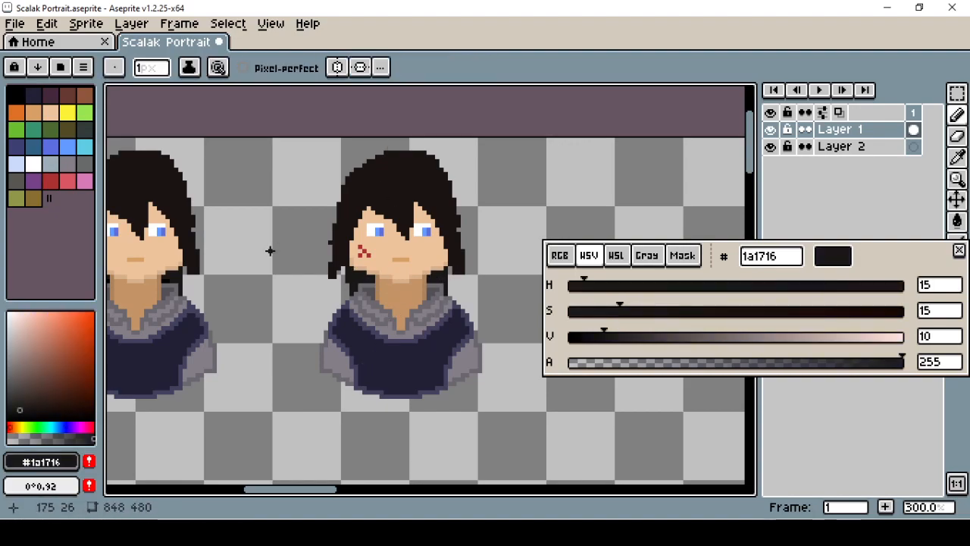
pyautogui.moveTo(19, 386); pyautogui.dragTo(16, 338)
pyautogui.moveTo(350, 204)
pyautogui.mouseDown()
pyautogui.moveTo(405, 183)
pyautogui.moveTo(446, 194)
pyautogui.mouseUp()
pyautogui.hotkey('ctrl', 'z')
pyautogui.moveTo(370, 183)
pyautogui.mouseDown()
pyautogui.moveTo(349, 203)
pyautogui.moveTo(381, 182)
pyautogui.mouseUp()
pyautogui.hotkey('ctrl', 'z')
pyautogui.moveTo(459, 255); pyautogui.dragTo(454, 234)
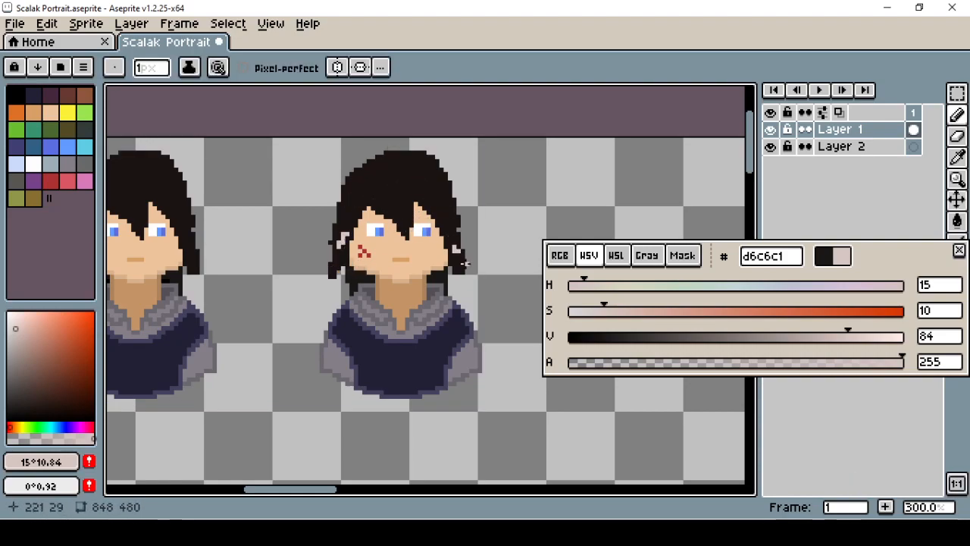
# Step: Paint broken #d6c6c1 highlight strands along both sides of the hair's crown
pyautogui.moveTo(397, 158); pyautogui.dragTo(442, 191)
pyautogui.hotkey('ctrl', 'z')
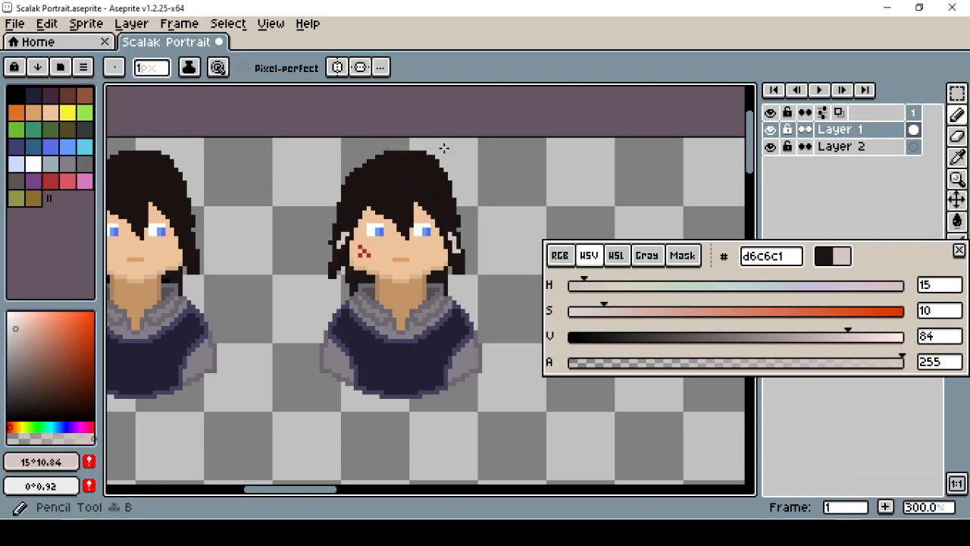
pyautogui.moveTo(416, 157); pyautogui.dragTo(439, 195)
pyautogui.moveTo(381, 169); pyautogui.dragTo(350, 195)
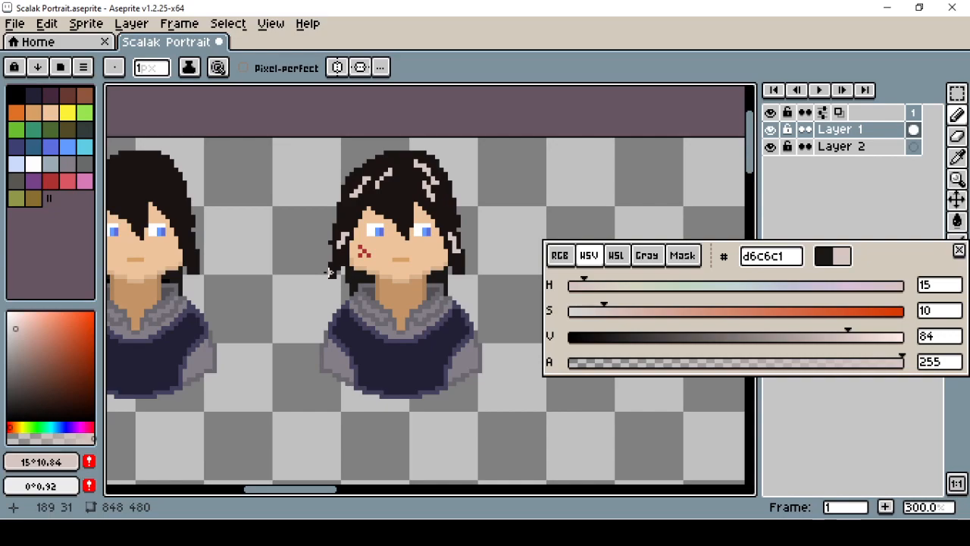
# Step: Shade the tips of the side locks and bangs with dark reddish brown #473232
pyautogui.scroll(-5, 330, 273)
pyautogui.scroll(4, 657, 144)
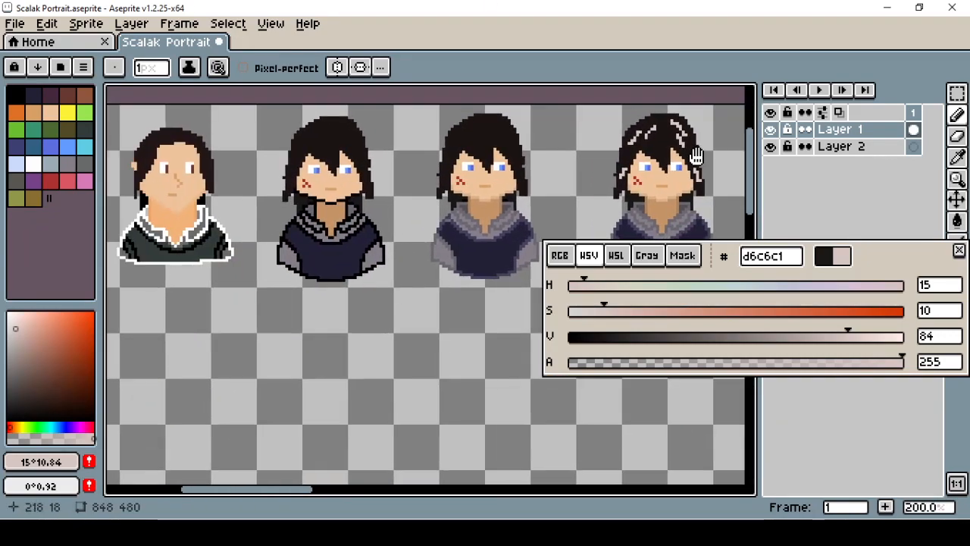
pyautogui.scroll(1, 584, 176)
pyautogui.moveTo(584, 175); pyautogui.dragTo(294, 204)
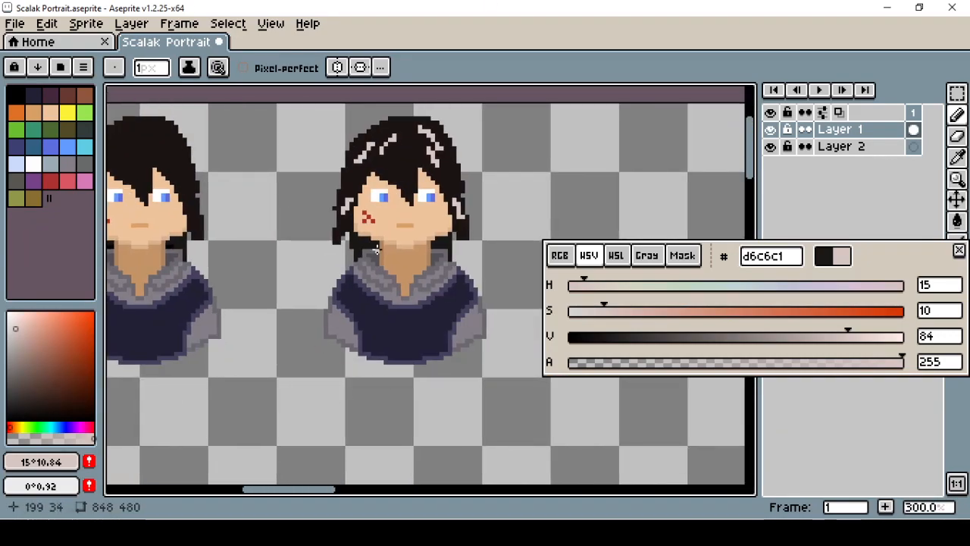
pyautogui.keyDown('alt'); pyautogui.click(392, 239); pyautogui.keyUp('alt')
pyautogui.keyDown('alt'); pyautogui.click(416, 276); pyautogui.keyUp('alt')
pyautogui.moveTo(338, 243); pyautogui.dragTo(352, 221)
pyautogui.hotkey('ctrl', 'z')
pyautogui.moveTo(456, 223); pyautogui.dragTo(465, 235)
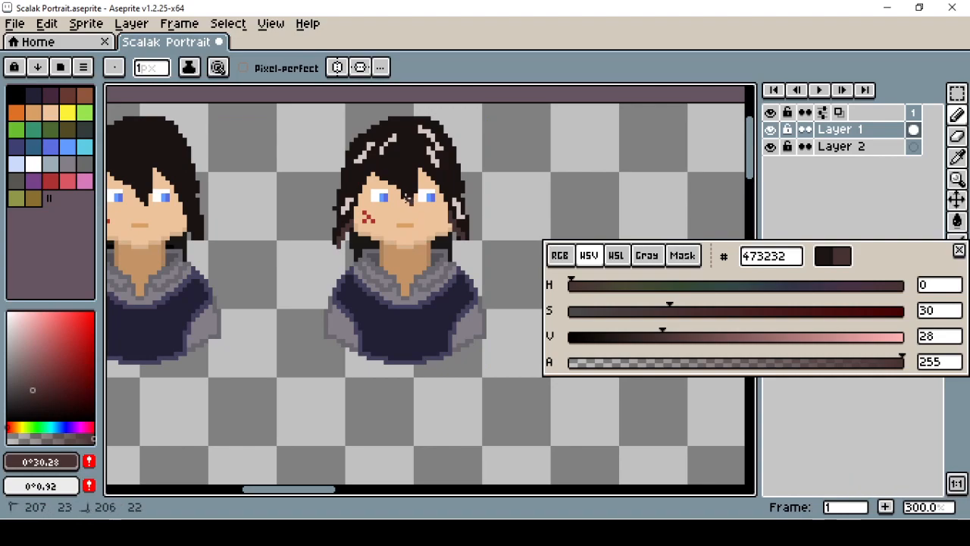
pyautogui.keyDown('alt'); pyautogui.click(444, 188); pyautogui.keyUp('alt')
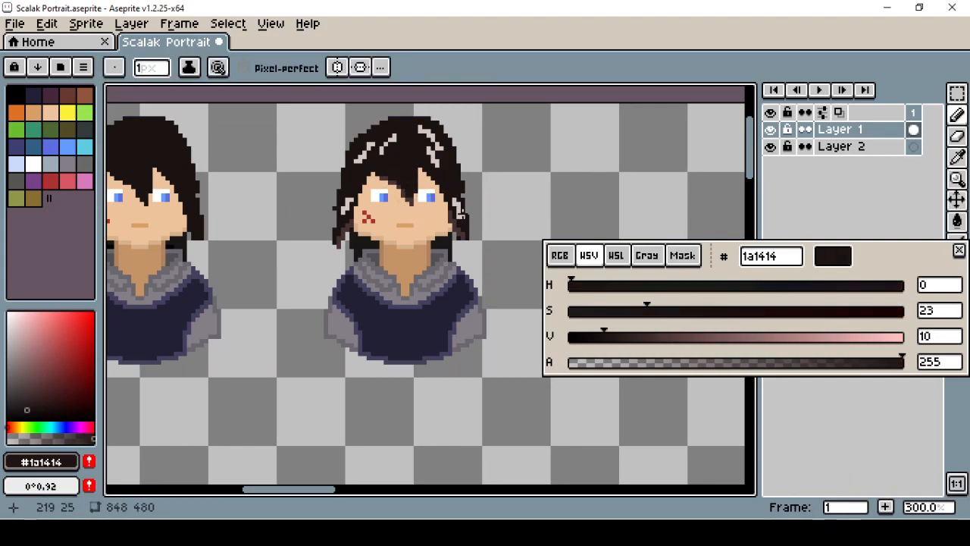
# Step: Extend the back hair in #1a1716 down over the collar on both sides of the neck, and touch up the face edge with #eec39a
pyautogui.keyDown('alt'); pyautogui.click(368, 219); pyautogui.keyUp('alt')
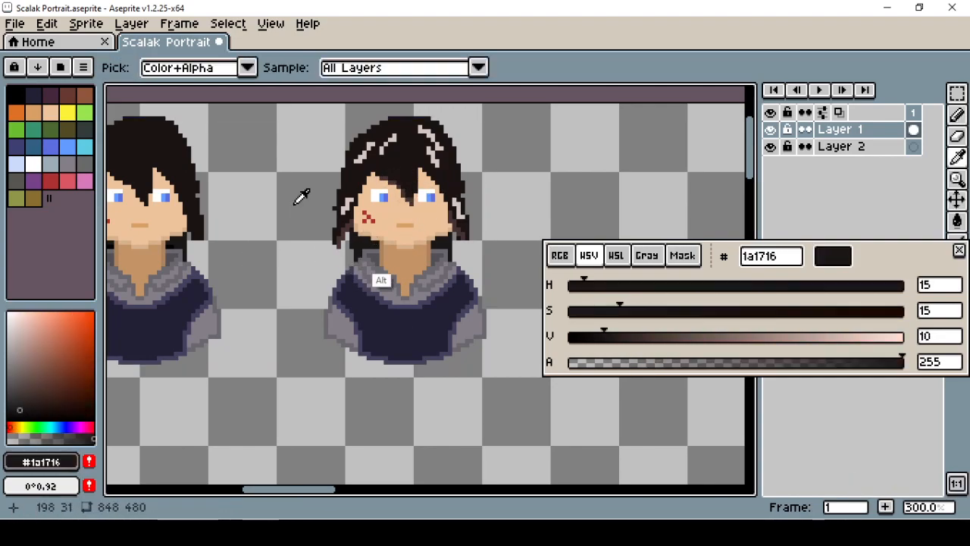
pyautogui.keyDown('alt'); pyautogui.click(373, 226); pyautogui.keyUp('alt')
pyautogui.keyDown('alt'); pyautogui.click(357, 229); pyautogui.keyUp('alt')
pyautogui.keyDown('alt'); pyautogui.click(438, 235); pyautogui.keyUp('alt')
pyautogui.keyDown('alt'); pyautogui.click(439, 240); pyautogui.keyUp('alt')
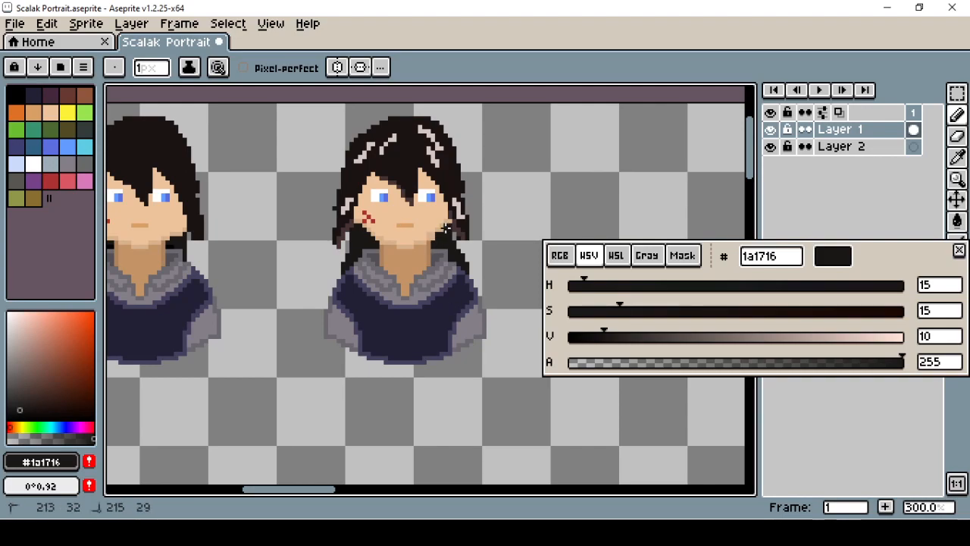
pyautogui.keyDown('alt'); pyautogui.click(402, 216); pyautogui.keyUp('alt')
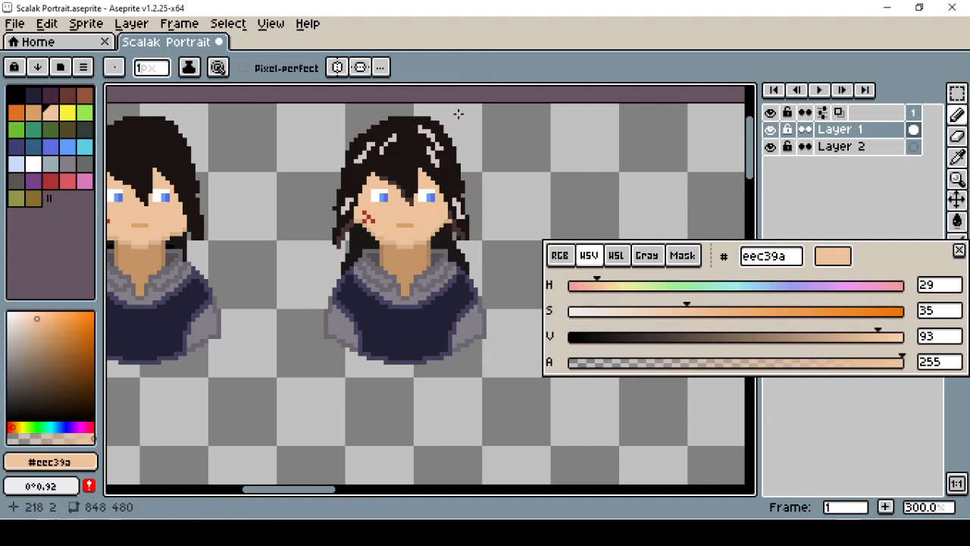
# Step: Select the character with highlighted hair and place a duplicate of it on the empty canvas to its right
pyautogui.hscroll(3, 471, 122)
pyautogui.press('m')
pyautogui.moveTo(190, 107); pyautogui.dragTo(383, 383)
pyautogui.moveTo(227, 214); pyautogui.dragTo(450, 215)
pyautogui.click(581, 91)
pyautogui.hscroll(4, 293, 205)
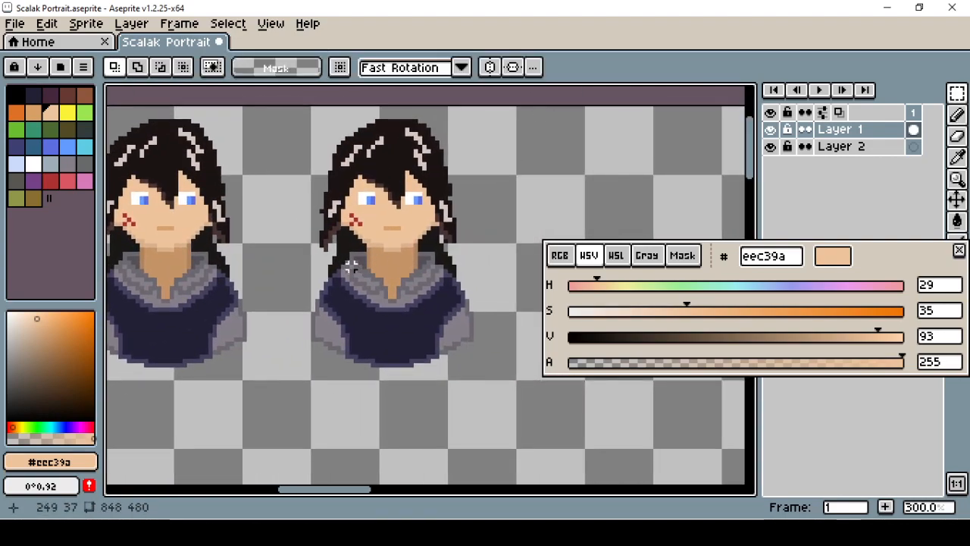
# Step: Select the newest copy's collar, shoulders and torso and shift them slightly upward
pyautogui.moveTo(308, 246); pyautogui.dragTo(473, 374)
pyautogui.moveTo(403, 319); pyautogui.dragTo(403, 318)
pyautogui.click(308, 283)
pyautogui.moveTo(313, 258)
pyautogui.mouseDown()
pyautogui.moveTo(376, 316)
pyautogui.moveTo(367, 426)
pyautogui.moveTo(481, 374)
pyautogui.mouseUp()
pyautogui.moveTo(413, 322); pyautogui.dragTo(414, 318)
pyautogui.click(298, 213)
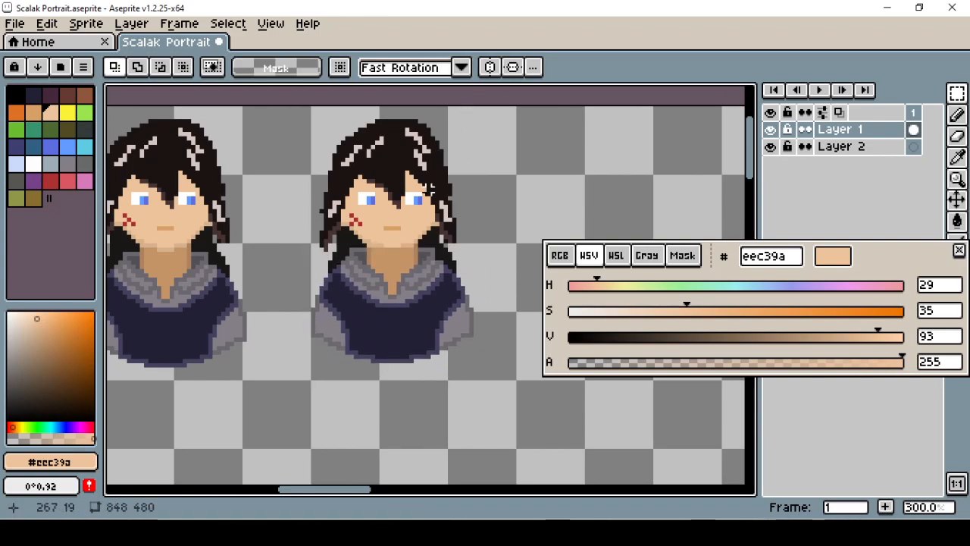
# Step: Touch up the newest copy's neck below the chin with skin shade #c49466
pyautogui.keyDown('alt'); pyautogui.click(385, 254); pyautogui.keyUp('alt')
pyautogui.press('b')
pyautogui.keyDown('alt'); pyautogui.click(406, 247); pyautogui.keyUp('alt')
pyautogui.keyDown('alt'); pyautogui.click(396, 251); pyautogui.keyUp('alt')
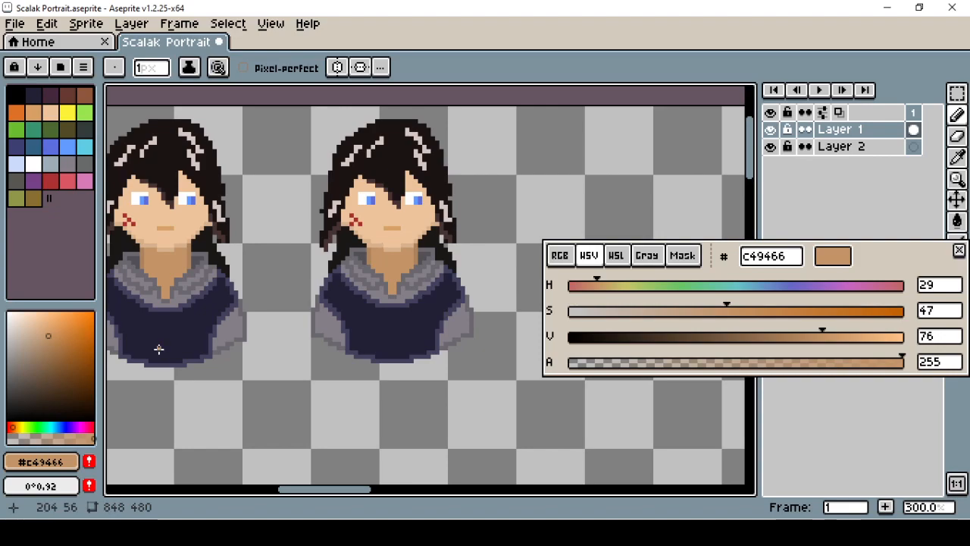
# Step: Paint a small skin-colored hand at the end of the newest copy's left-hand sleeve
pyautogui.keyDown('alt'); pyautogui.click(329, 331); pyautogui.keyUp('alt')
pyautogui.keyDown('alt'); pyautogui.click(332, 337); pyautogui.keyUp('alt')
pyautogui.keyDown('alt'); pyautogui.click(331, 332); pyautogui.keyUp('alt')
pyautogui.keyDown('alt'); pyautogui.click(331, 339); pyautogui.keyUp('alt')
pyautogui.click(328, 332)
# Step: Paint skin-colored hand shapes at the right-hand sleeve and reshape the sleeve edges with gray #6b676e
pyautogui.keyDown('alt'); pyautogui.click(447, 346); pyautogui.keyUp('alt')
pyautogui.moveTo(446, 338); pyautogui.dragTo(452, 327)
pyautogui.moveTo(463, 331)
pyautogui.mouseDown()
pyautogui.moveTo(467, 320)
pyautogui.moveTo(473, 334)
pyautogui.mouseUp()
pyautogui.keyDown('alt'); pyautogui.click(331, 334); pyautogui.keyUp('alt')
pyautogui.keyDown('alt'); pyautogui.click(459, 326); pyautogui.keyUp('alt')
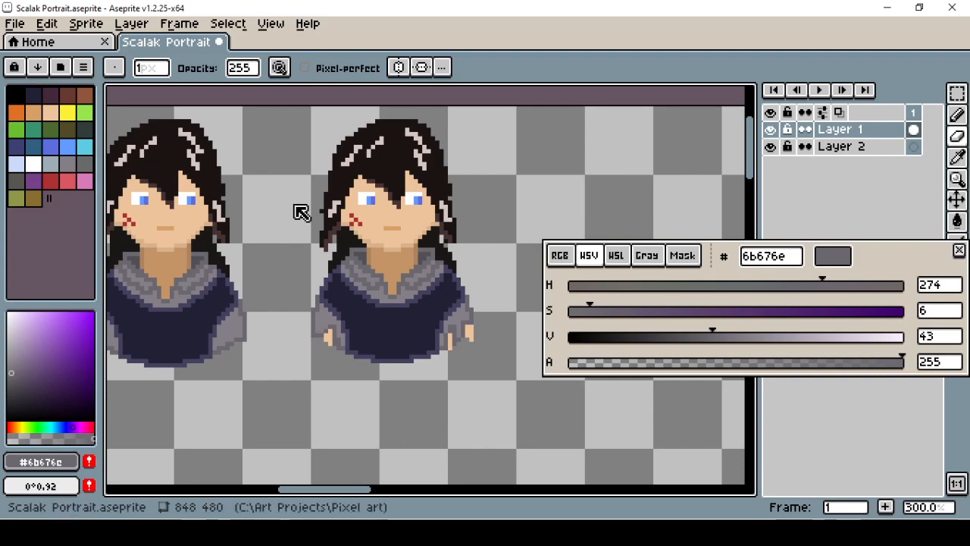
# Step: Paint an orange #df7126 detail on the front of the newest copy's collar, just below the neck
pyautogui.press(']')
pyautogui.moveTo(384, 291); pyautogui.dragTo(399, 295)
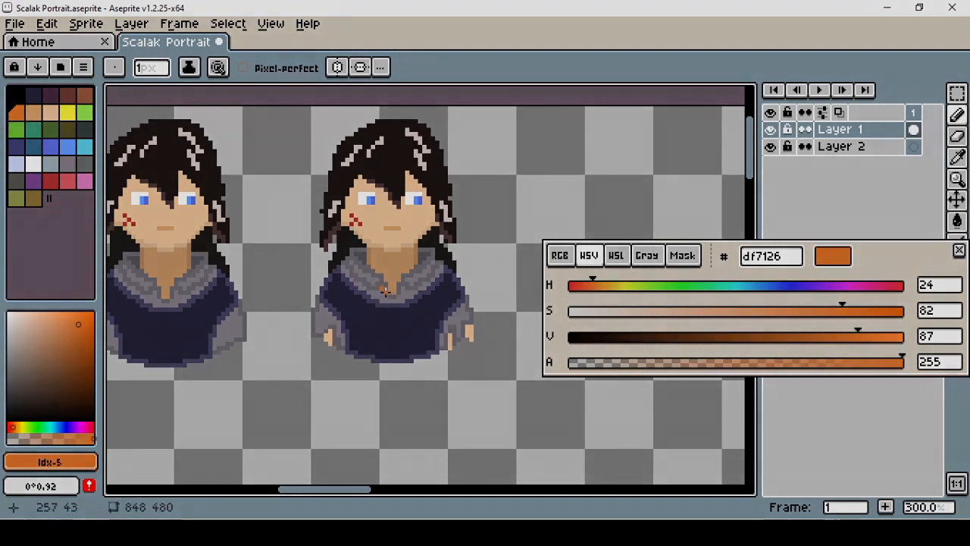